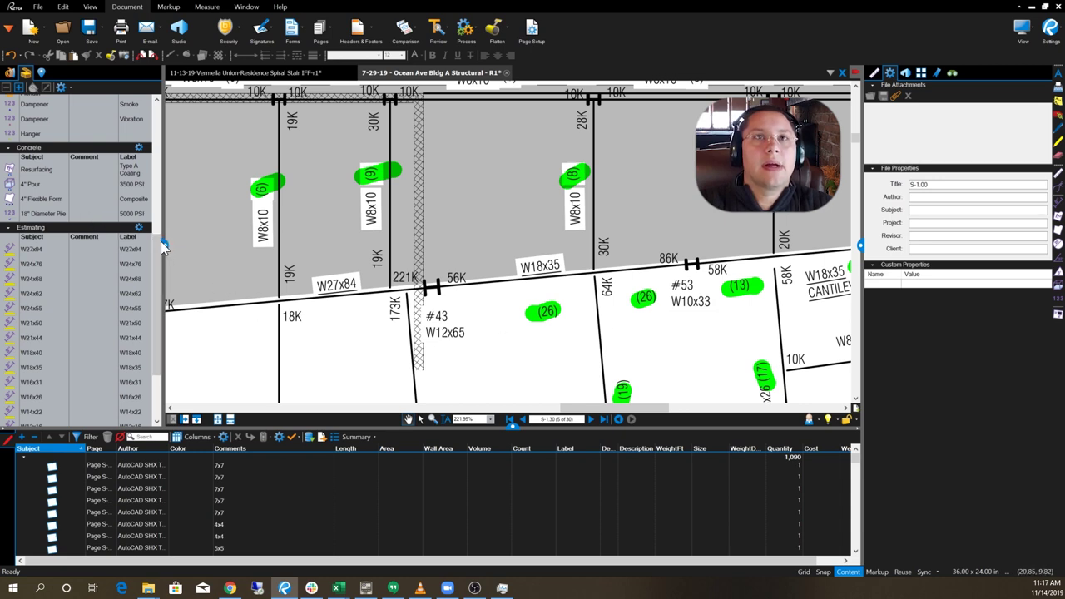
- Pan and zoom around the framing plan to locate the beam between 56K and 86K
scroll(158, 250, down, 2)
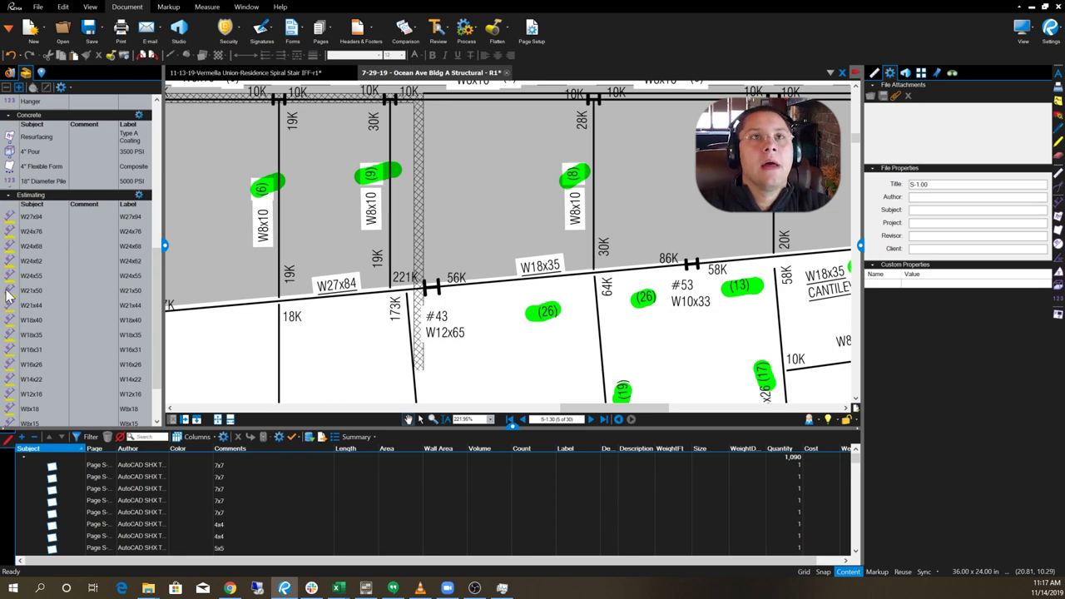
drag(455, 287, 328, 264)
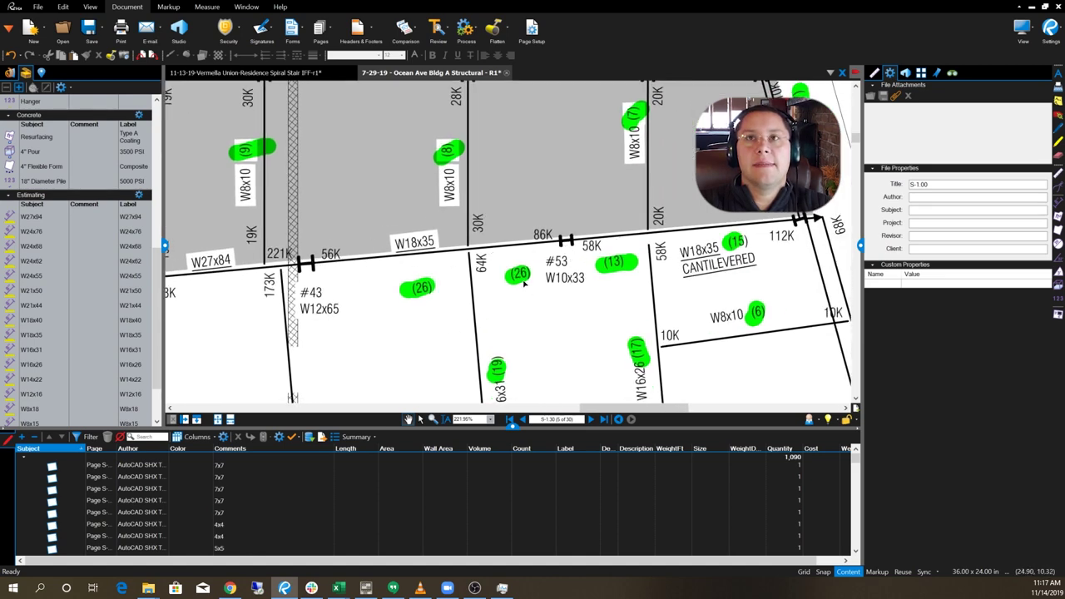
scroll(511, 320, down, 10)
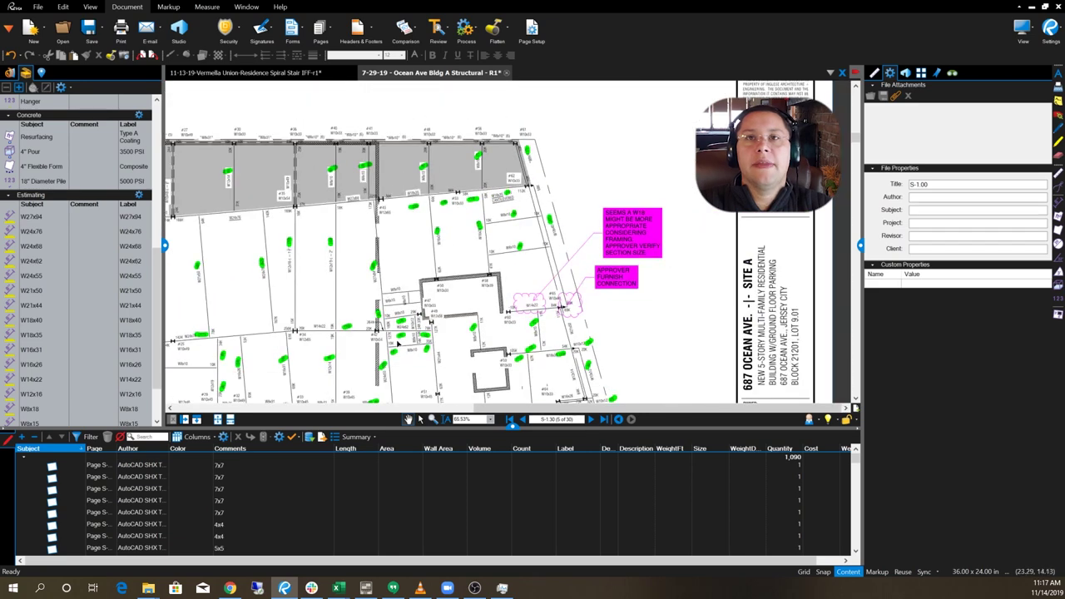
drag(398, 343, 558, 242)
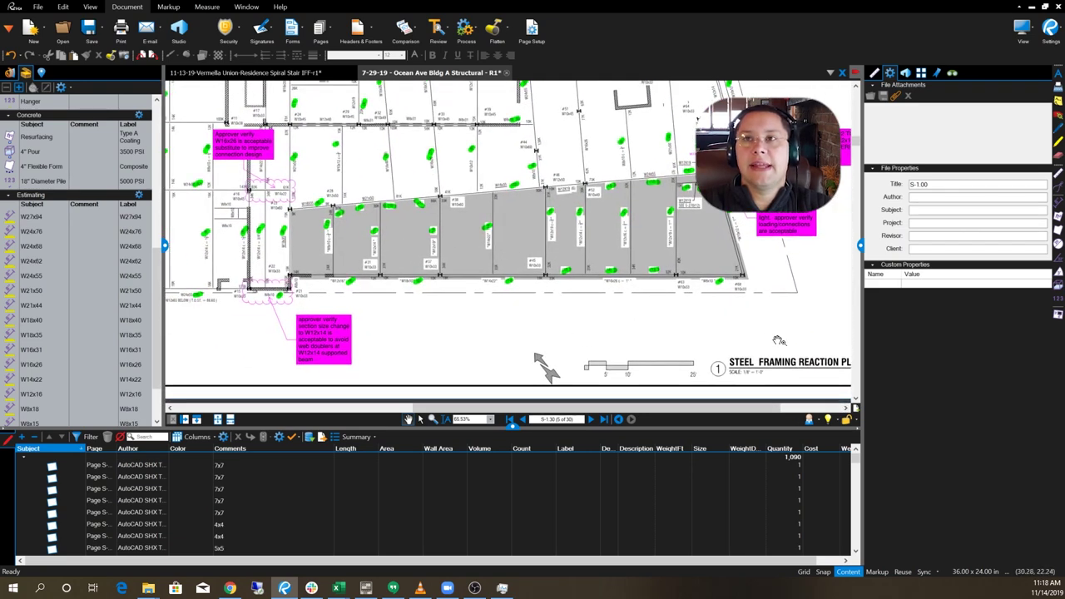
drag(777, 340, 603, 334)
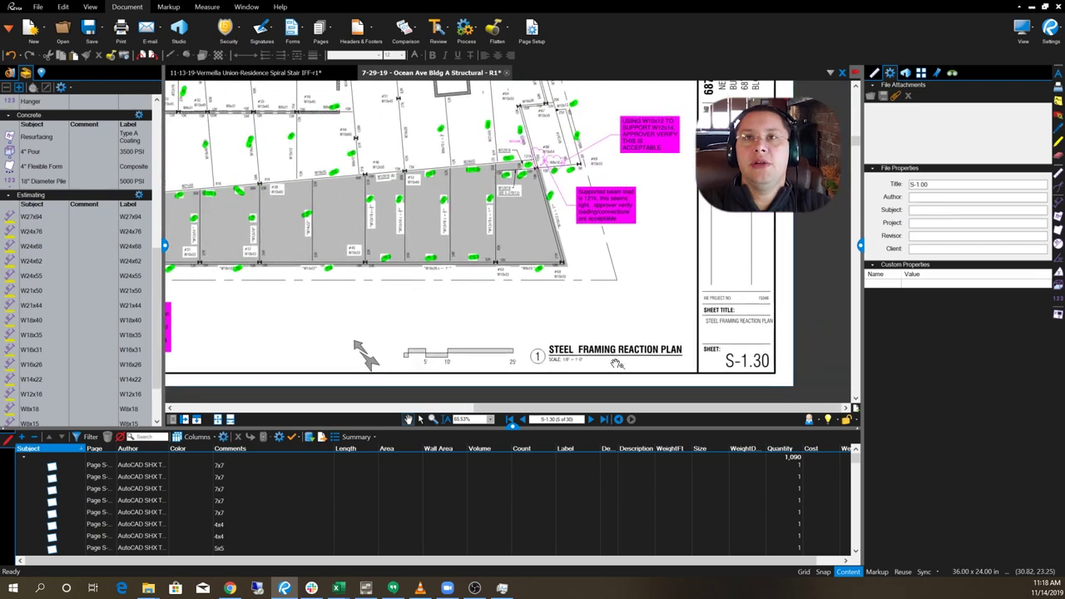
scroll(615, 363, up, 4)
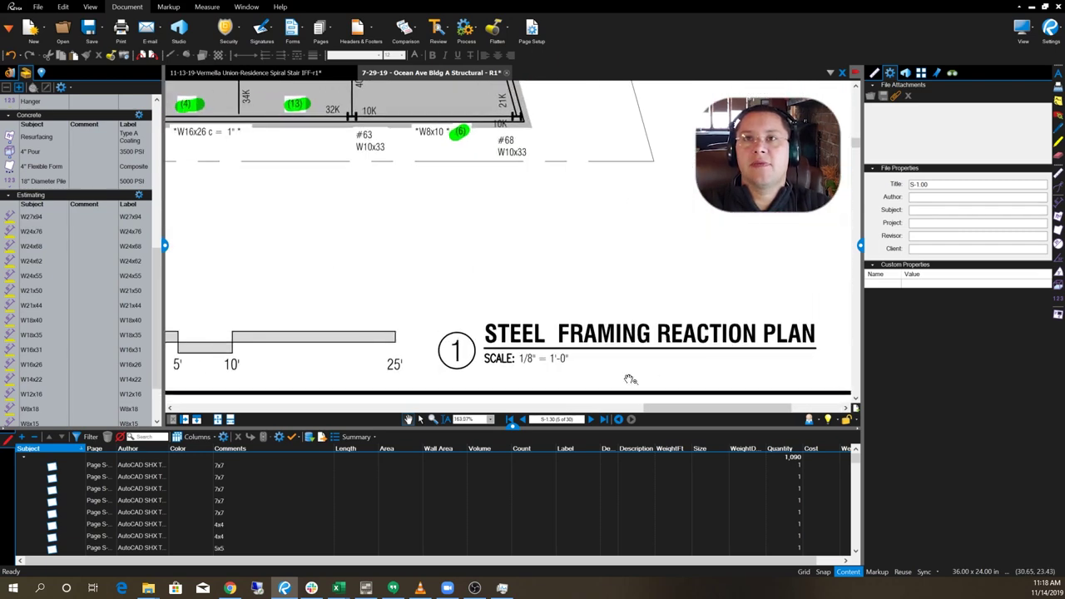
scroll(552, 369, up, 2)
scroll(644, 366, down, 5)
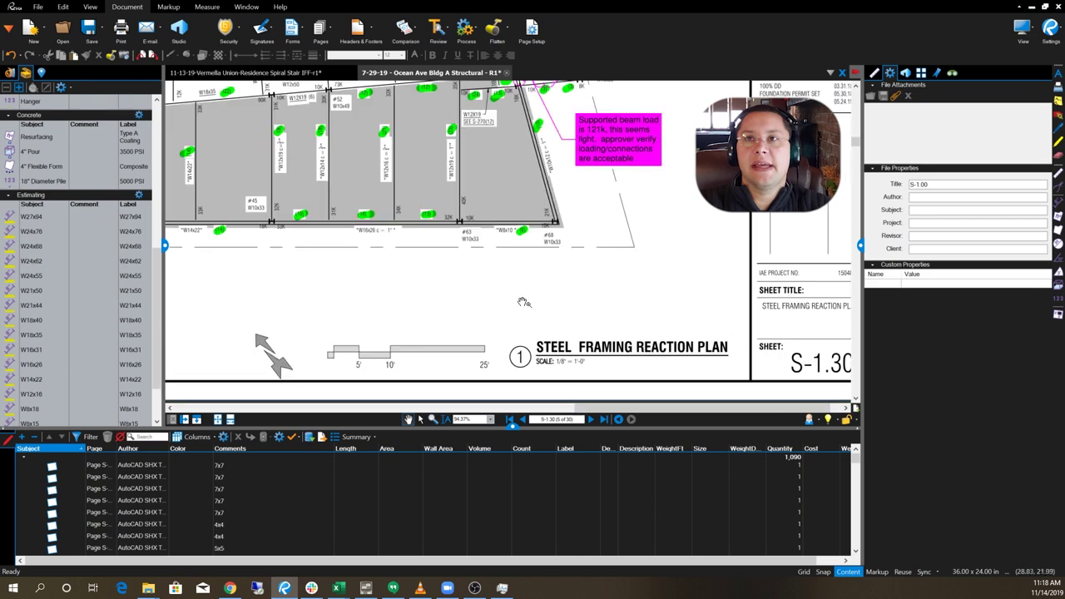
scroll(523, 302, down, 4)
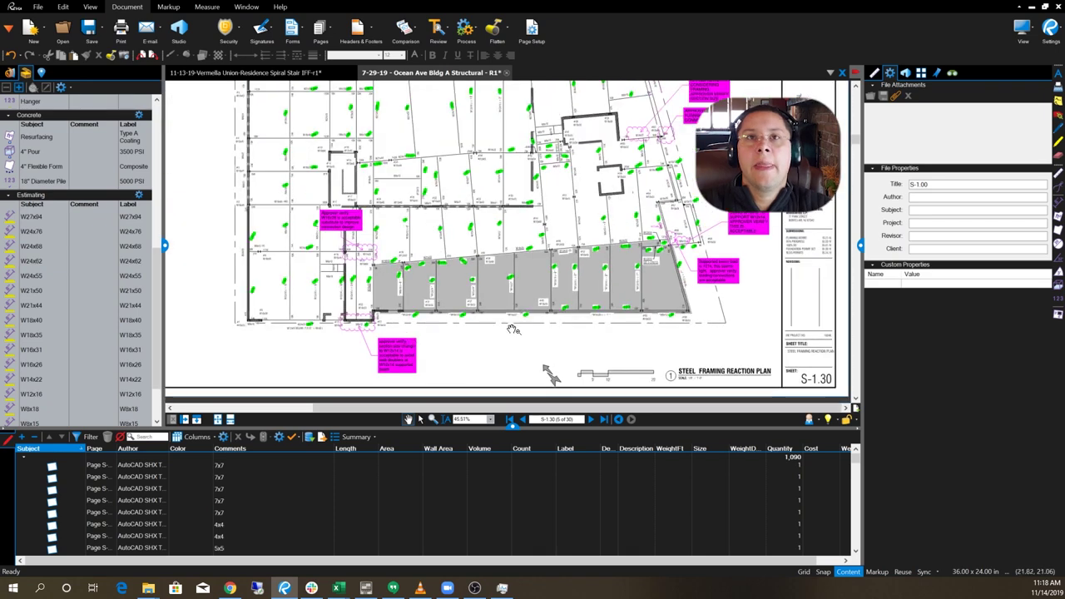
scroll(512, 329, up, 2)
scroll(317, 233, up, 3)
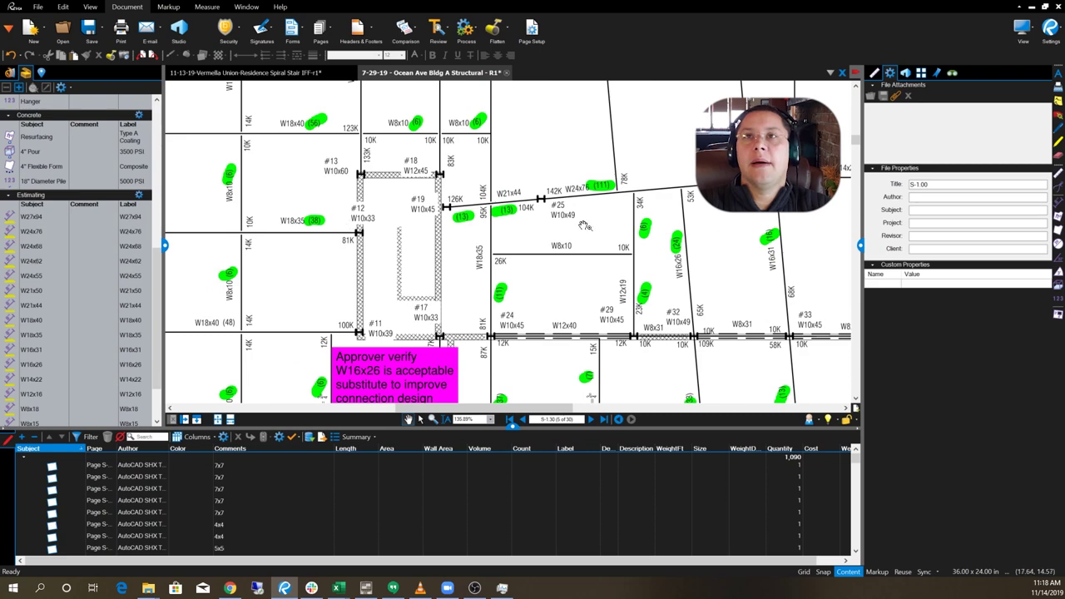
scroll(776, 224, down, 5)
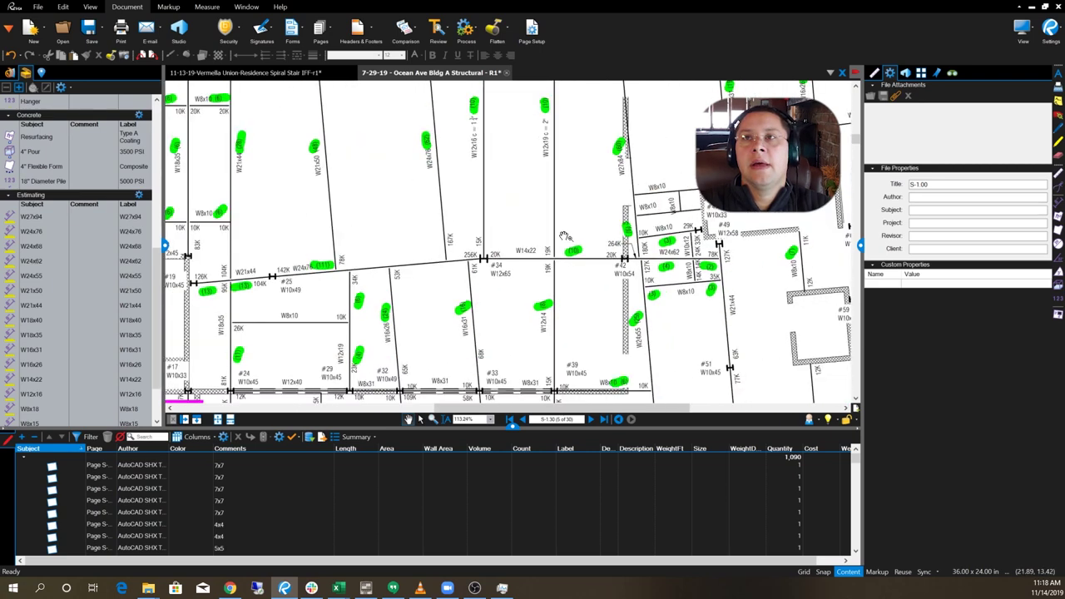
scroll(643, 193, up, 2)
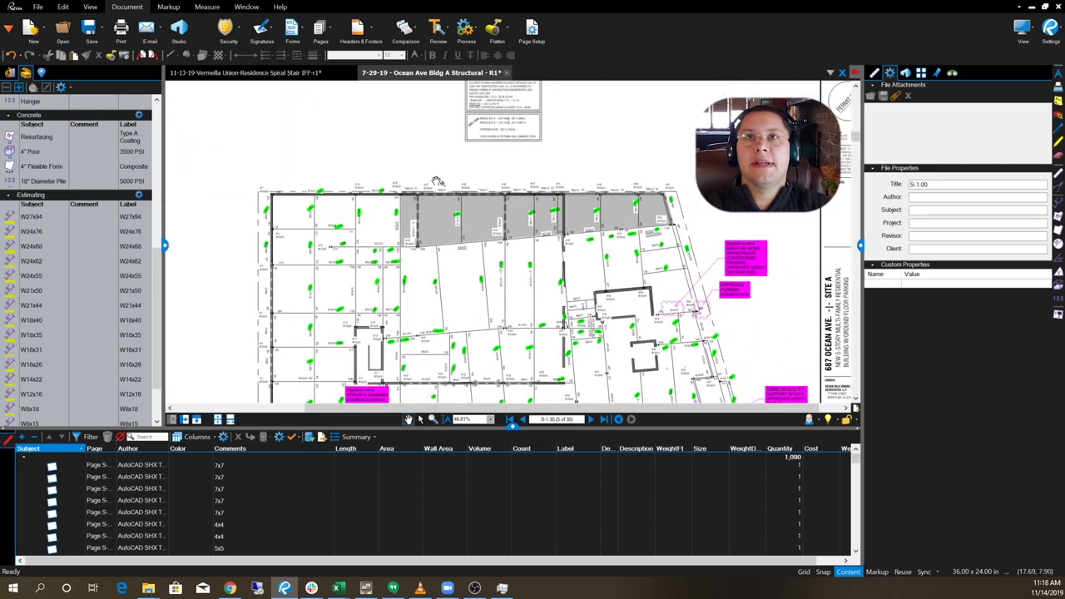
scroll(601, 191, up, 5)
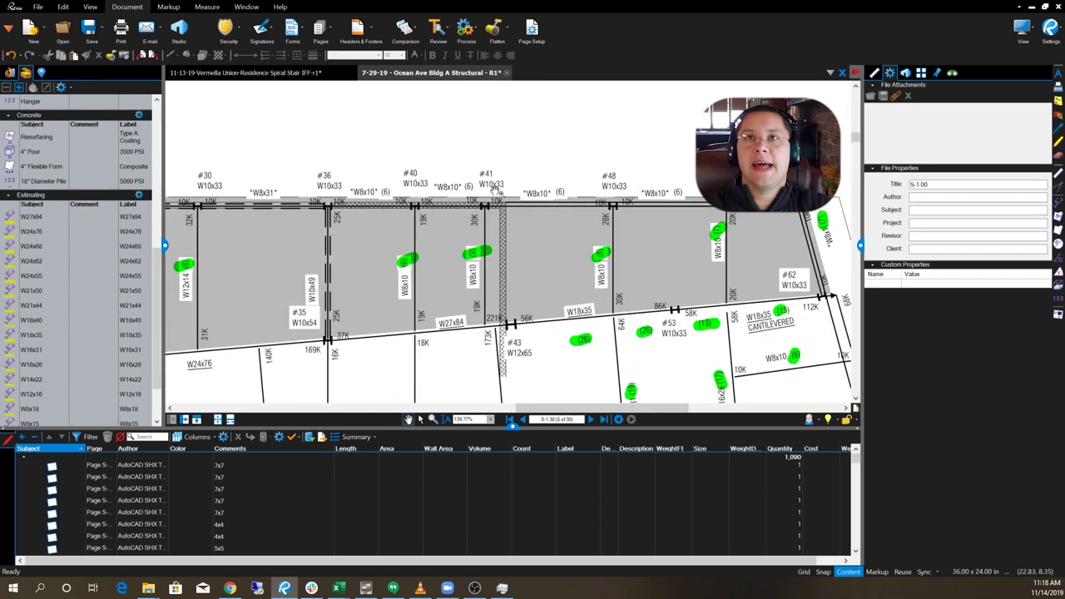
scroll(613, 144, down, 4)
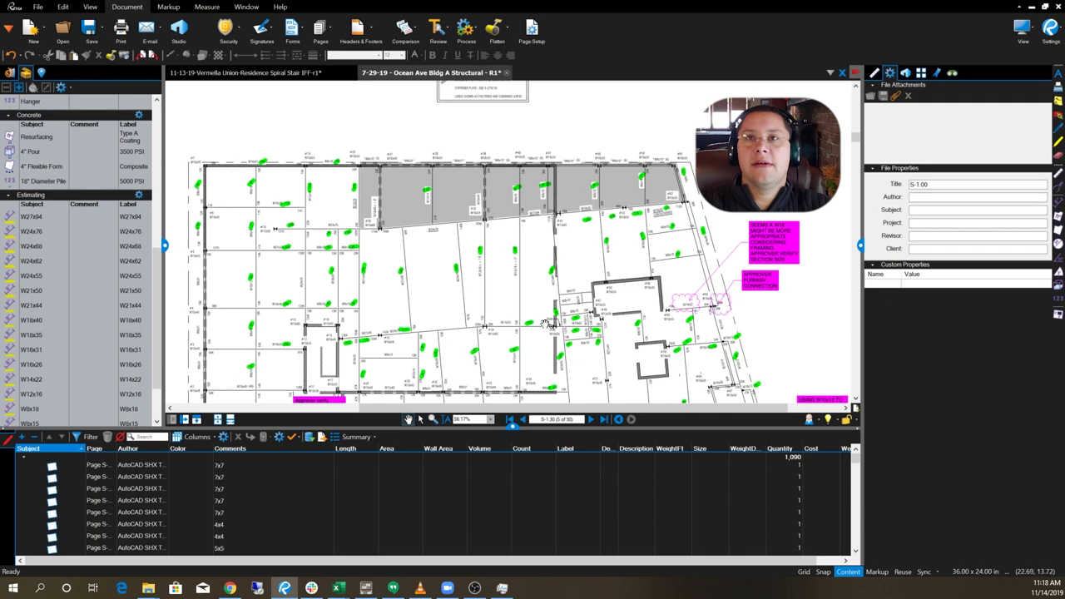
scroll(509, 329, up, 2)
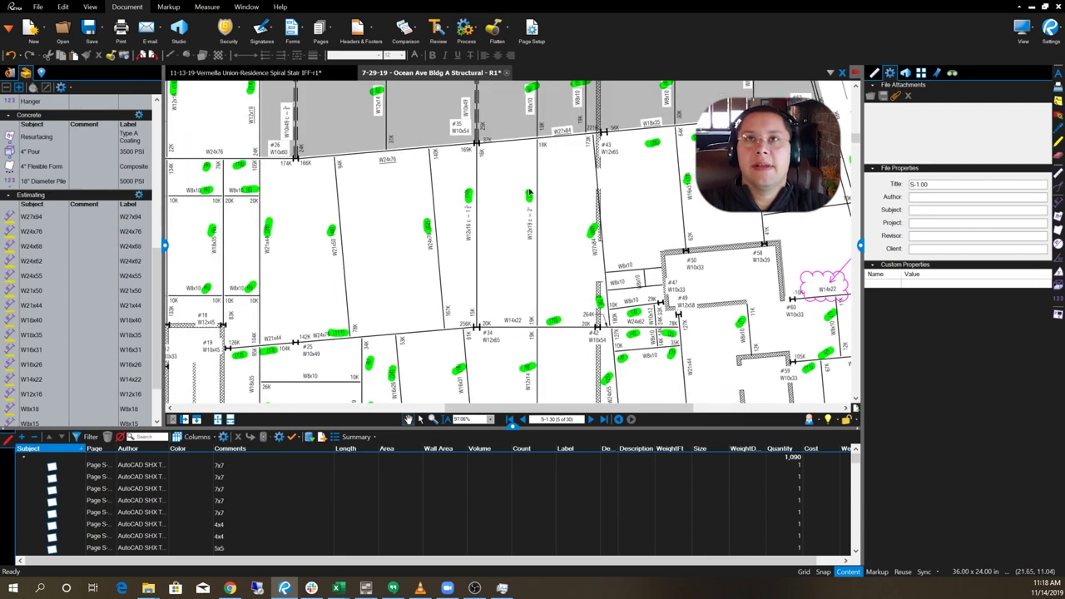
mouse_move(378, 323)
mouse_down()
mouse_move(414, 313)
mouse_move(355, 357)
mouse_up()
scroll(515, 199, up, 2)
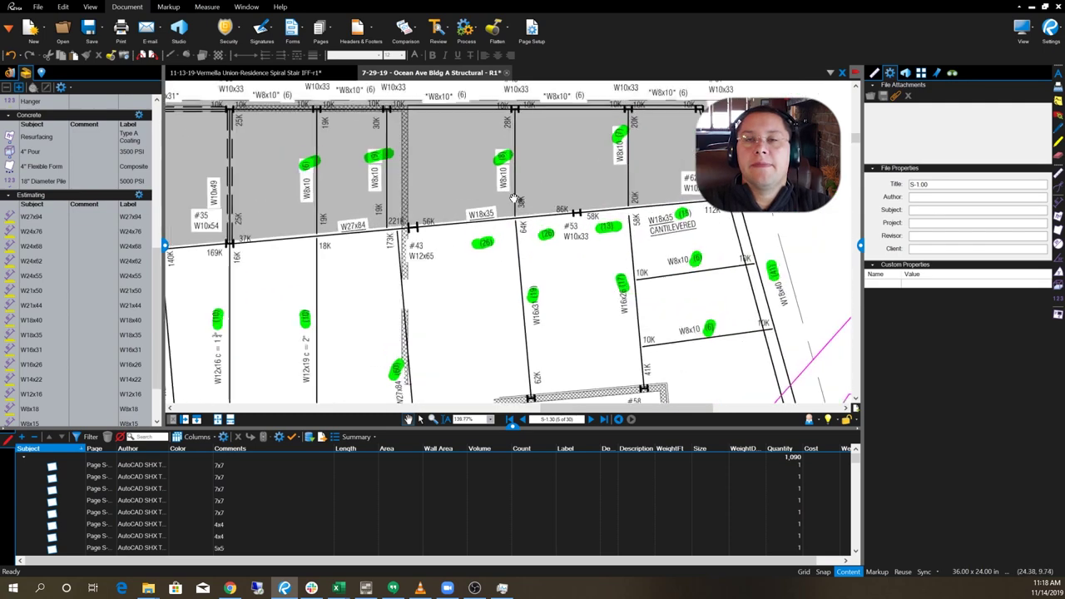
scroll(516, 200, up, 2)
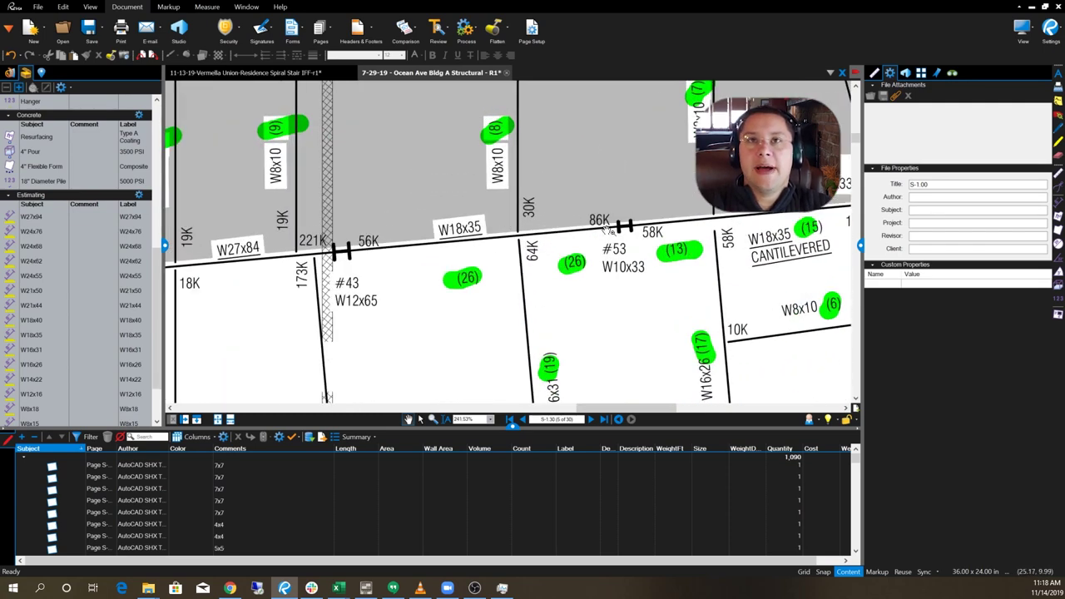
- Measure the beam from 56K to 86K with the W18x35 tool, giving 17'-8"
click(40, 336)
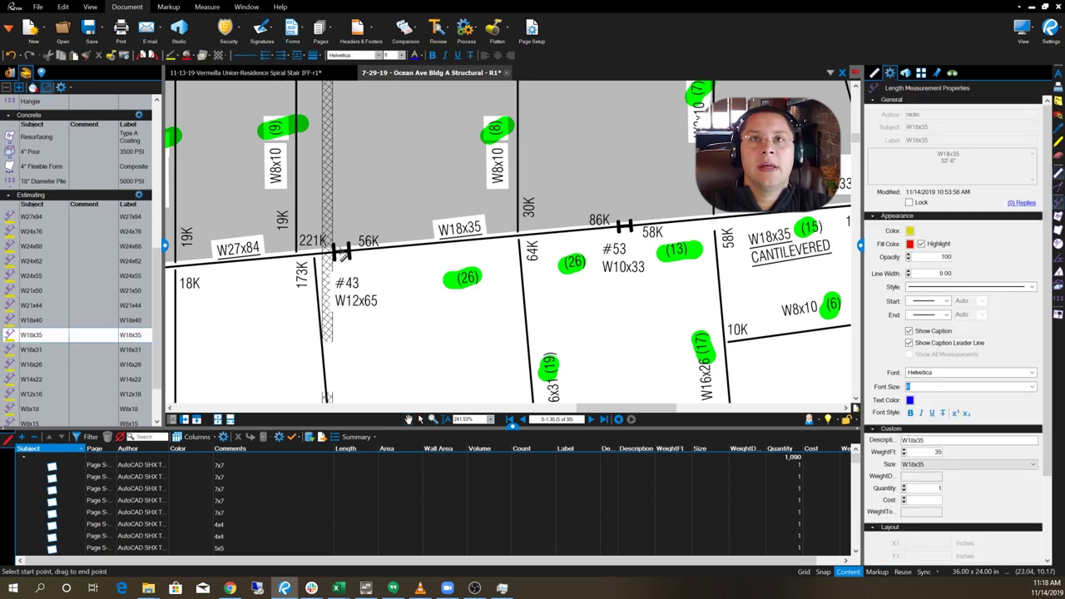
drag(341, 252, 625, 227)
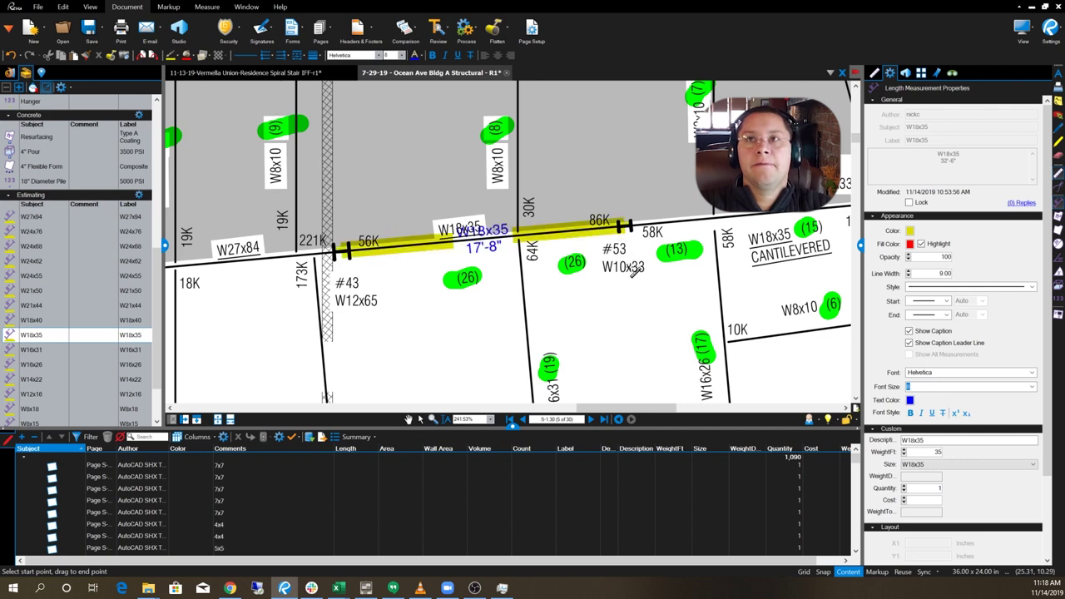
key(Escape)
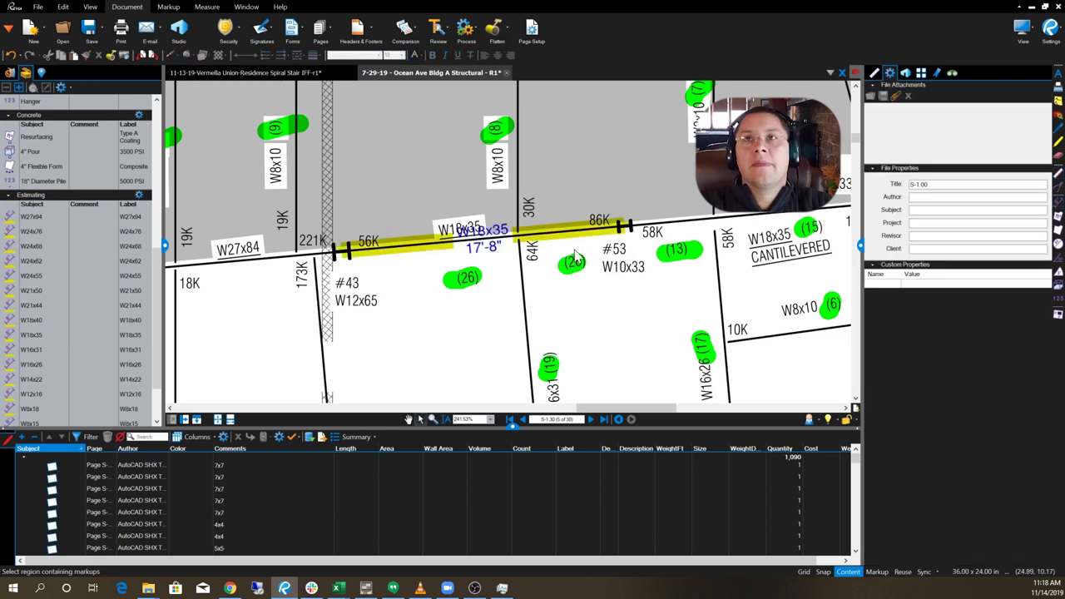
click(549, 237)
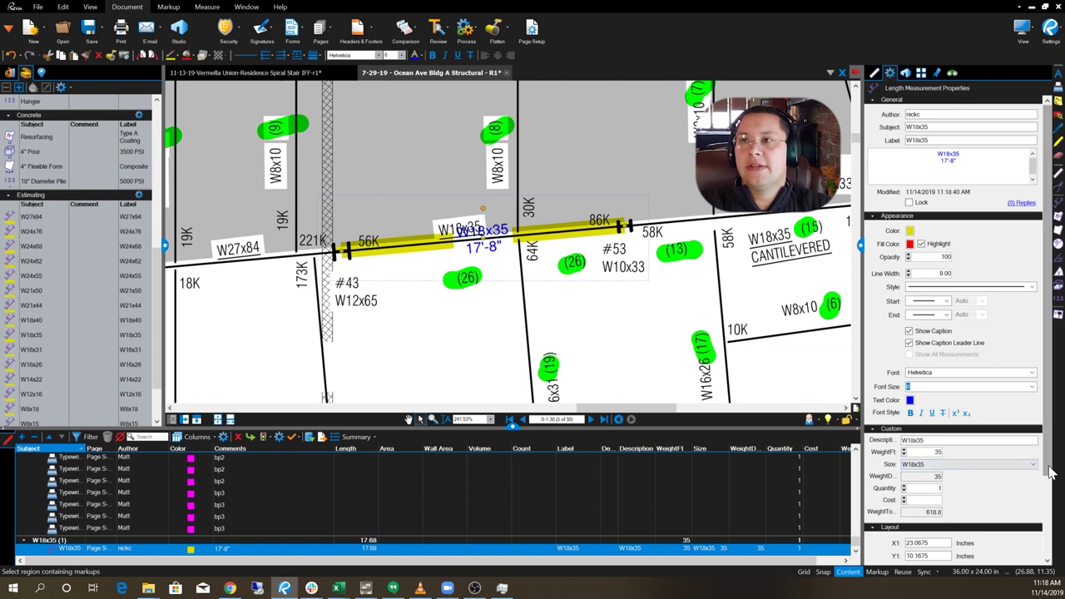
- Leave the W18x35 measurement's quantity at 1, for a 618.8 weight total
scroll(1050, 472, down, 2)
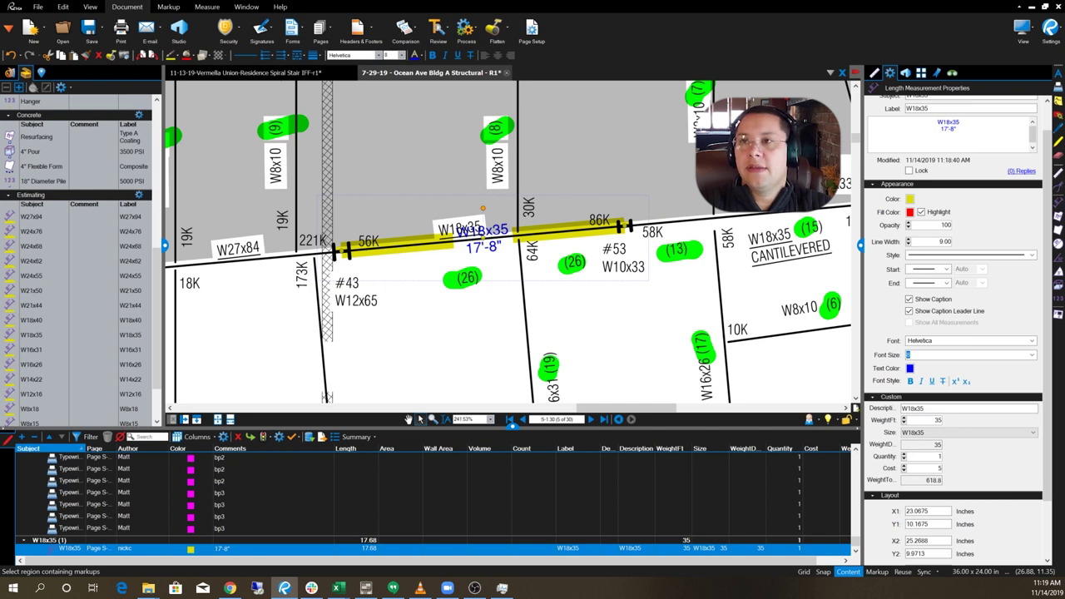
click(904, 454)
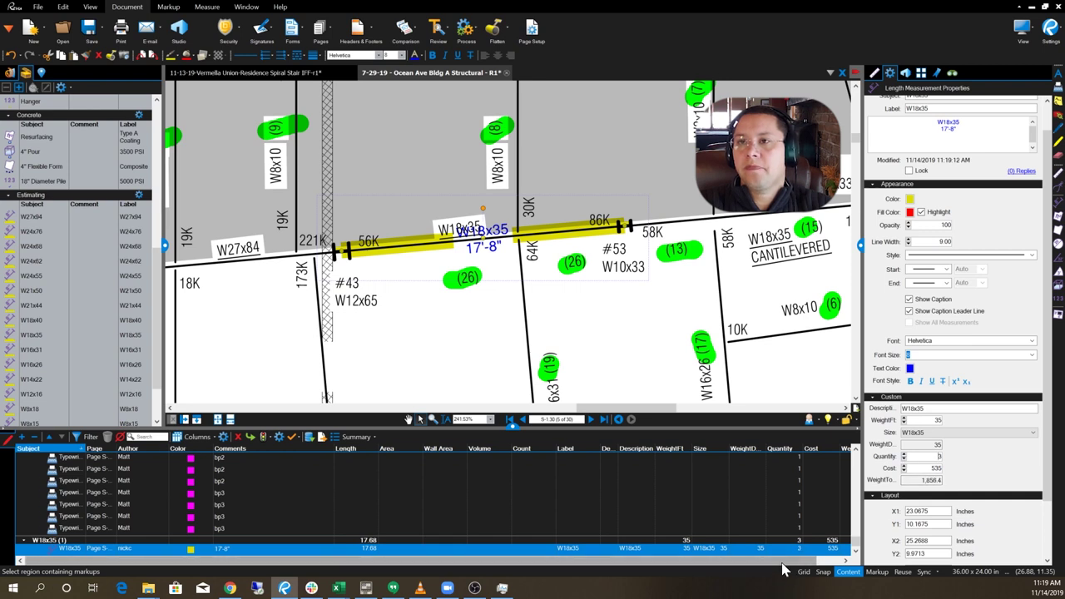
scroll(784, 561, right, 1)
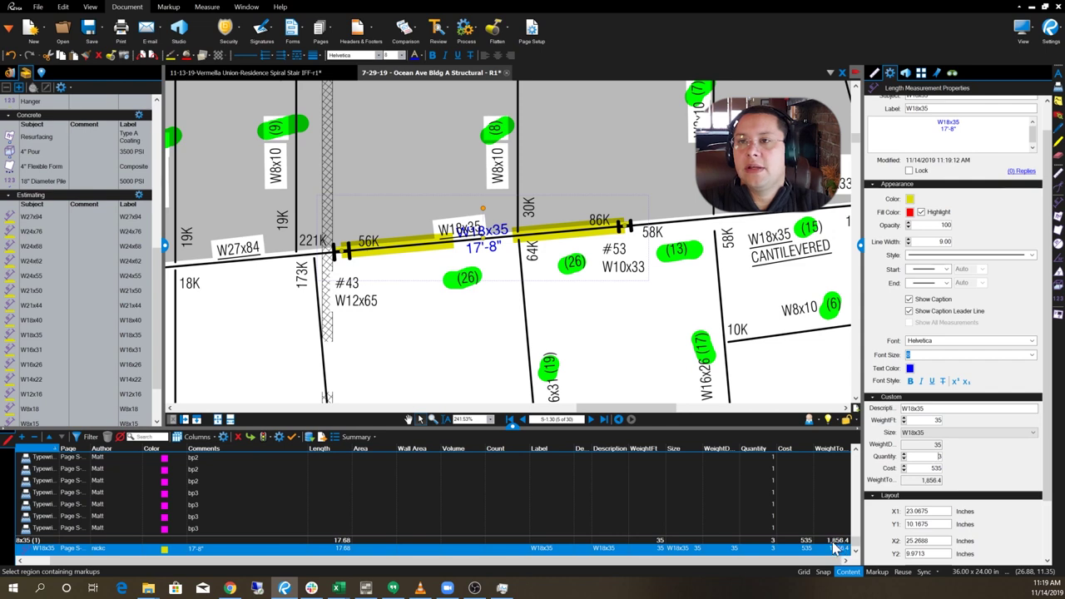
scroll(838, 549, up, 1)
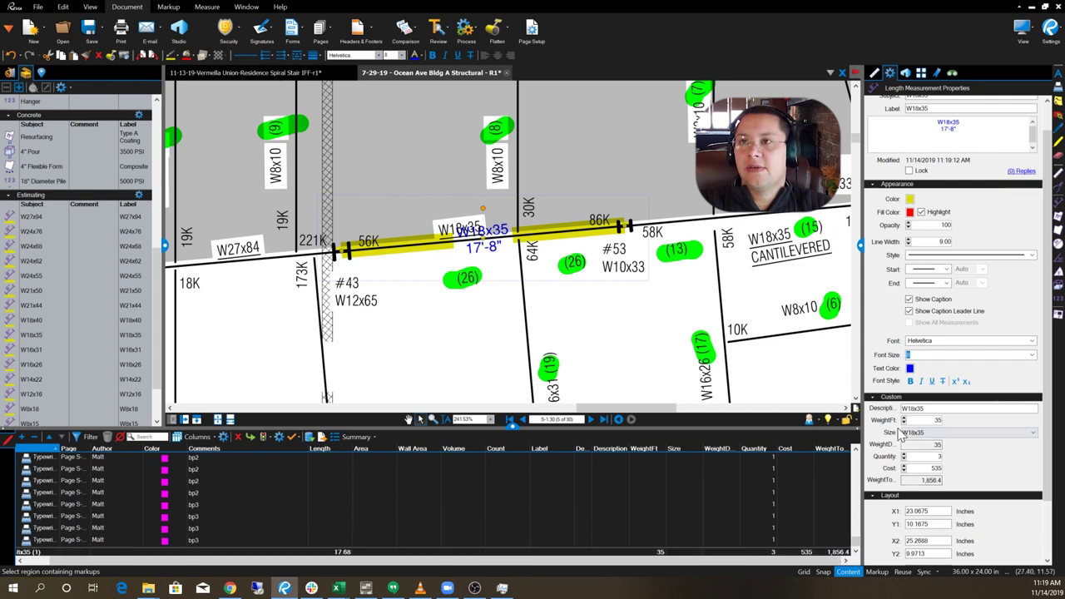
click(904, 459)
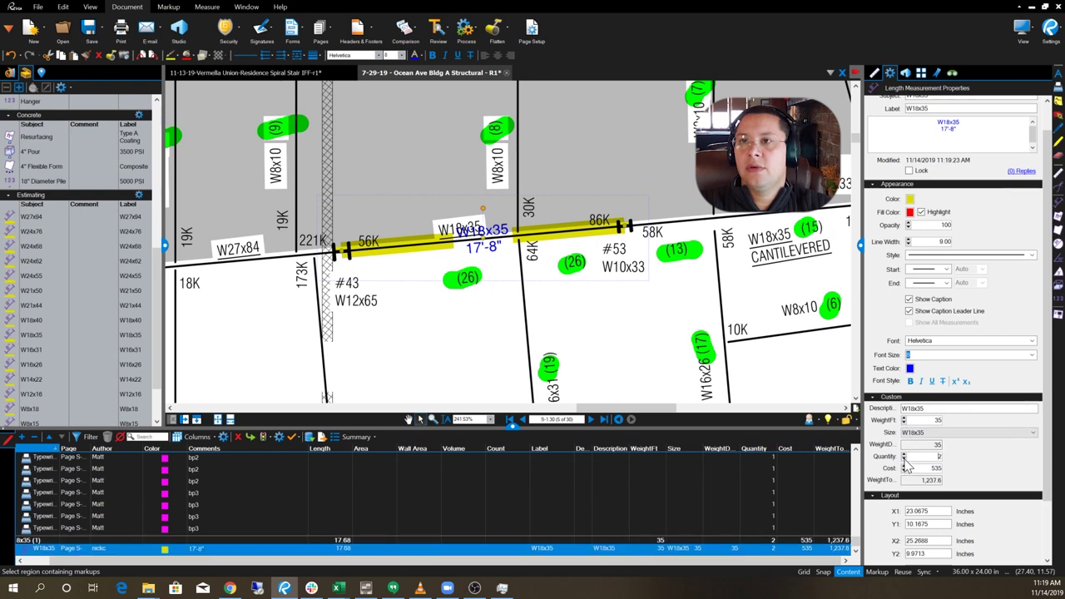
click(904, 460)
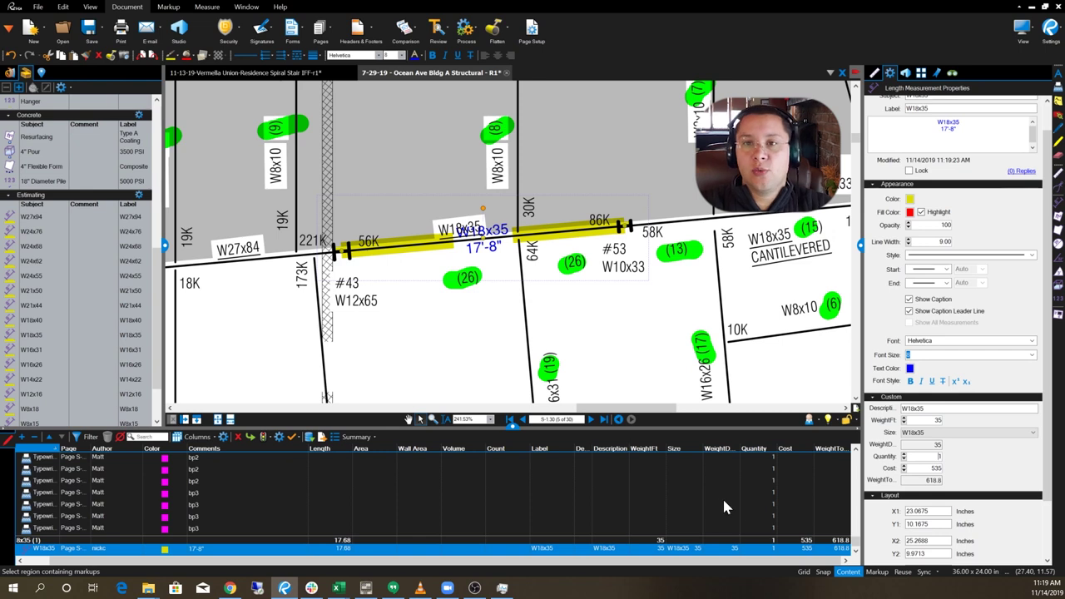
click(460, 342)
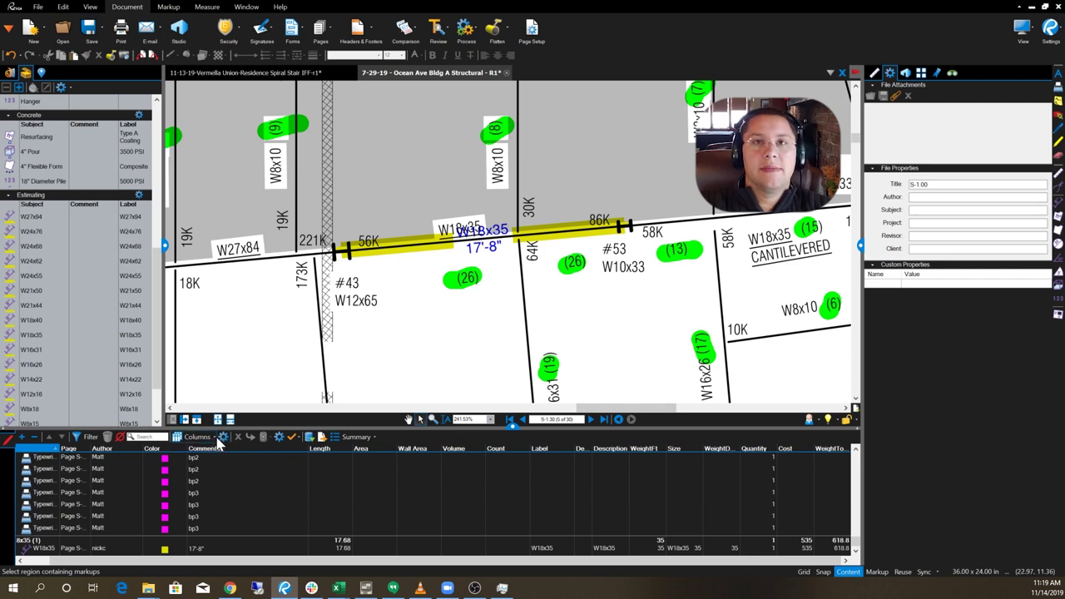
- Open Manage Columns from the Markups List and select the Size custom column
click(512, 426)
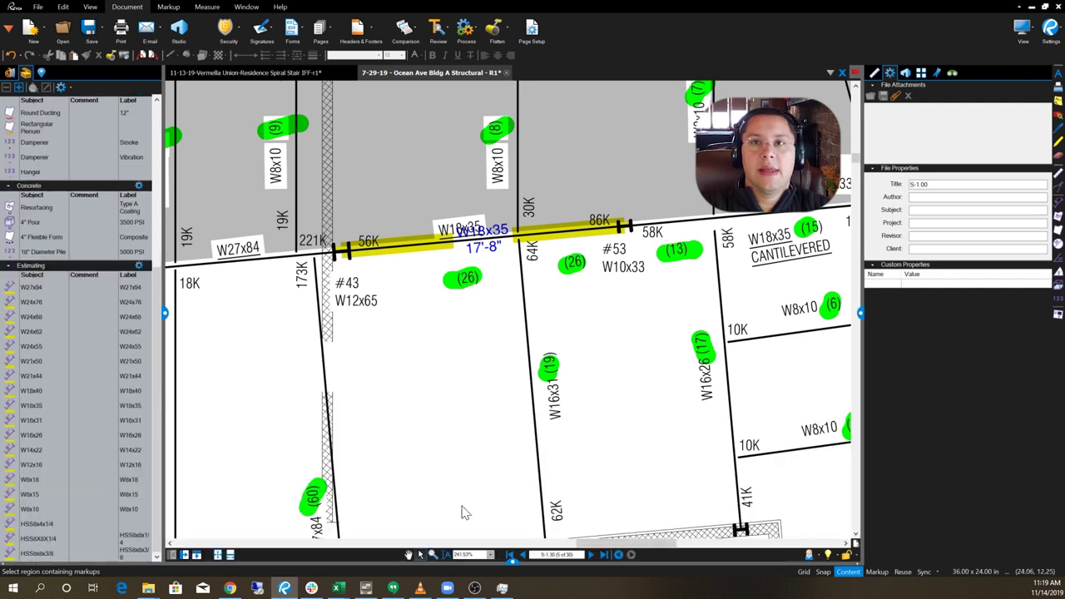
click(512, 564)
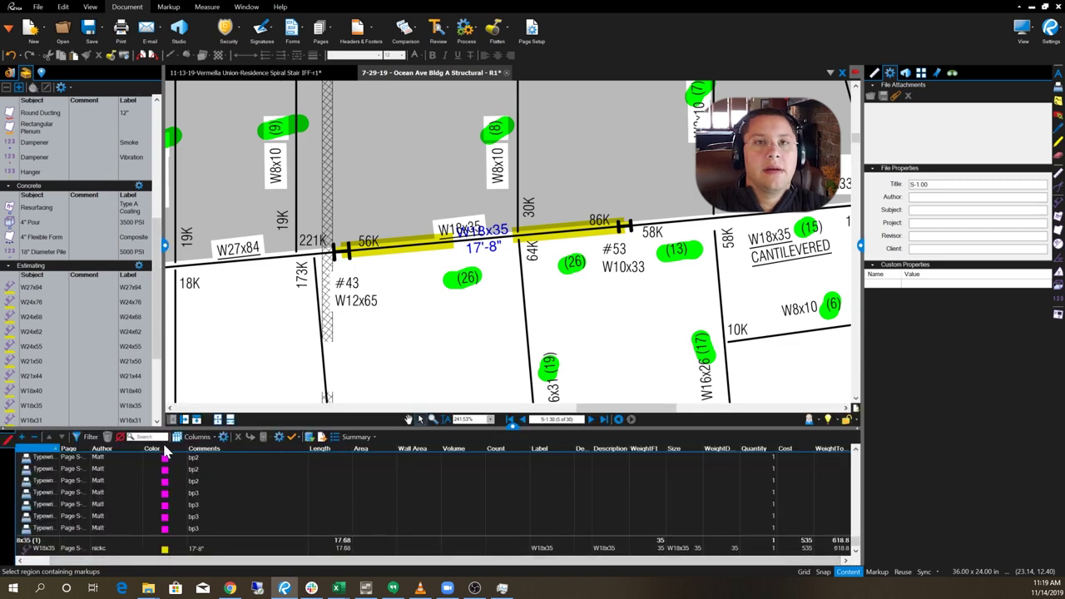
click(223, 438)
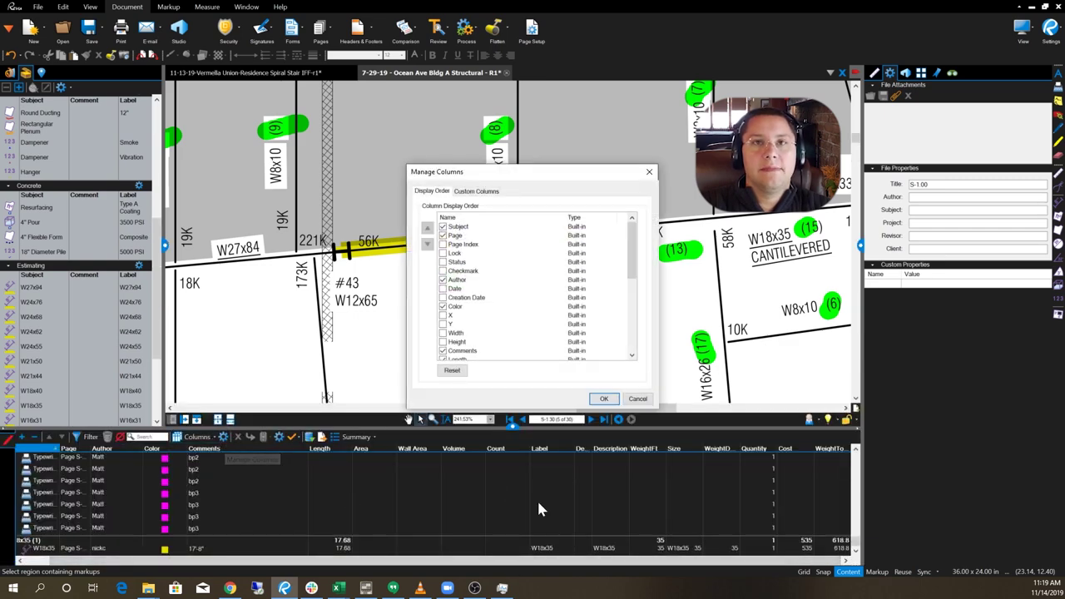
click(476, 192)
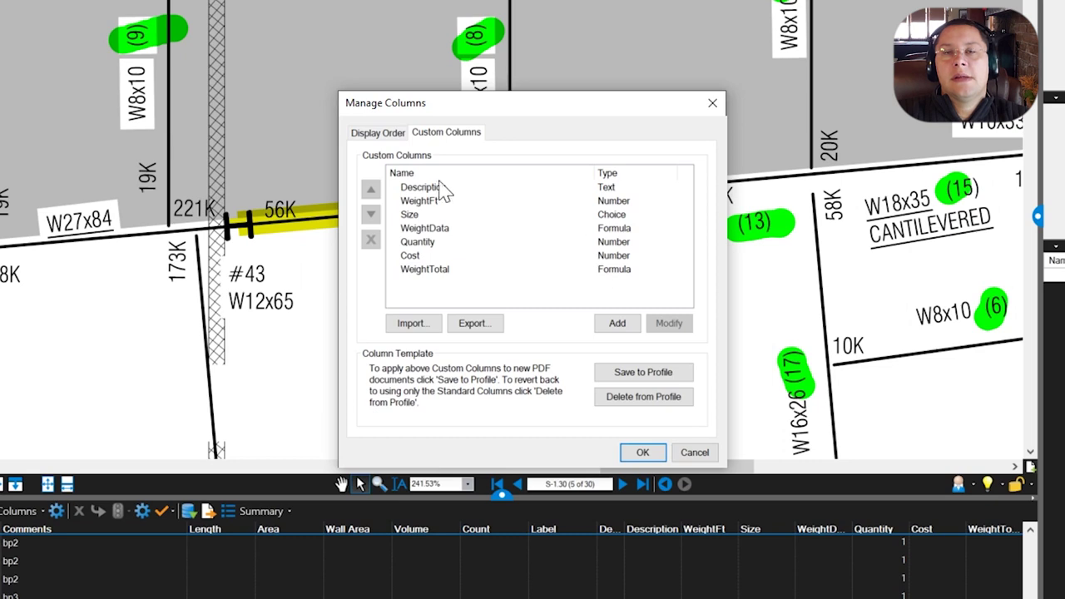
drag(545, 104, 487, 106)
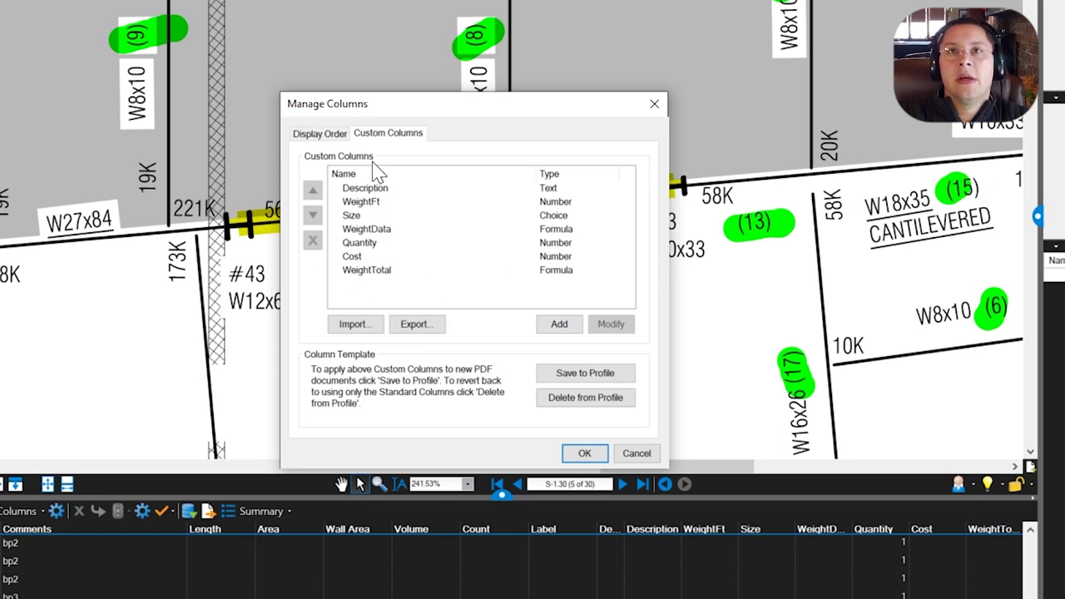
click(353, 216)
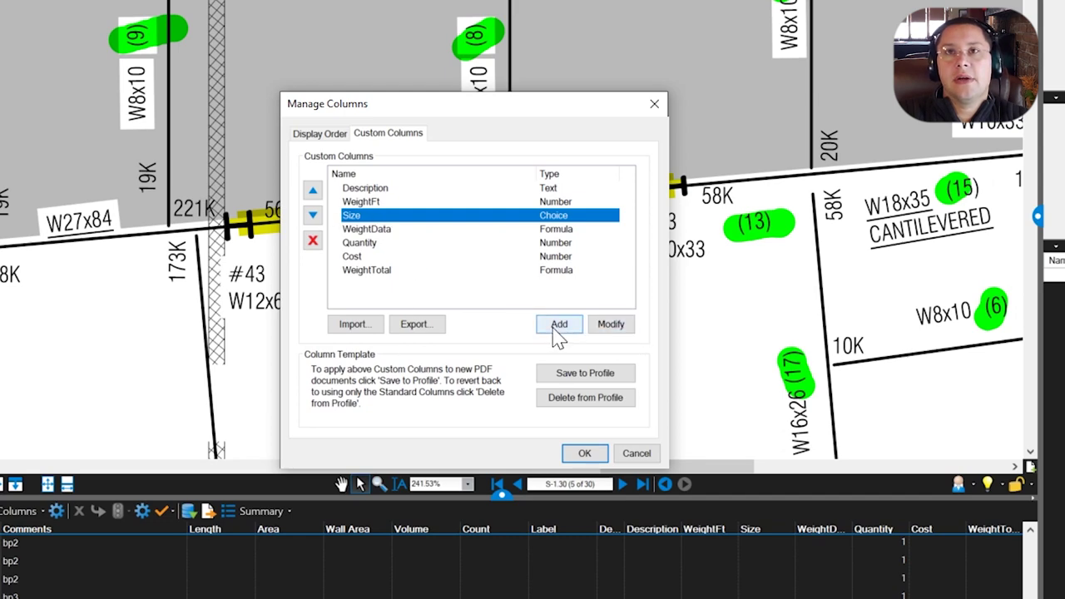
- Modify the Size column and import its Choice options from a file
click(614, 326)
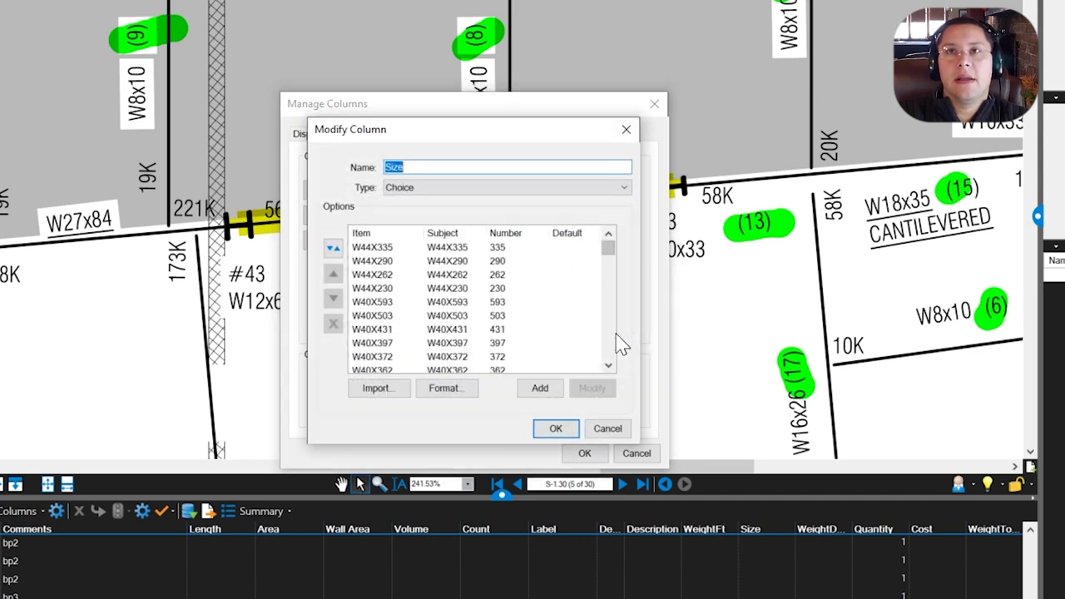
drag(460, 143, 555, 157)
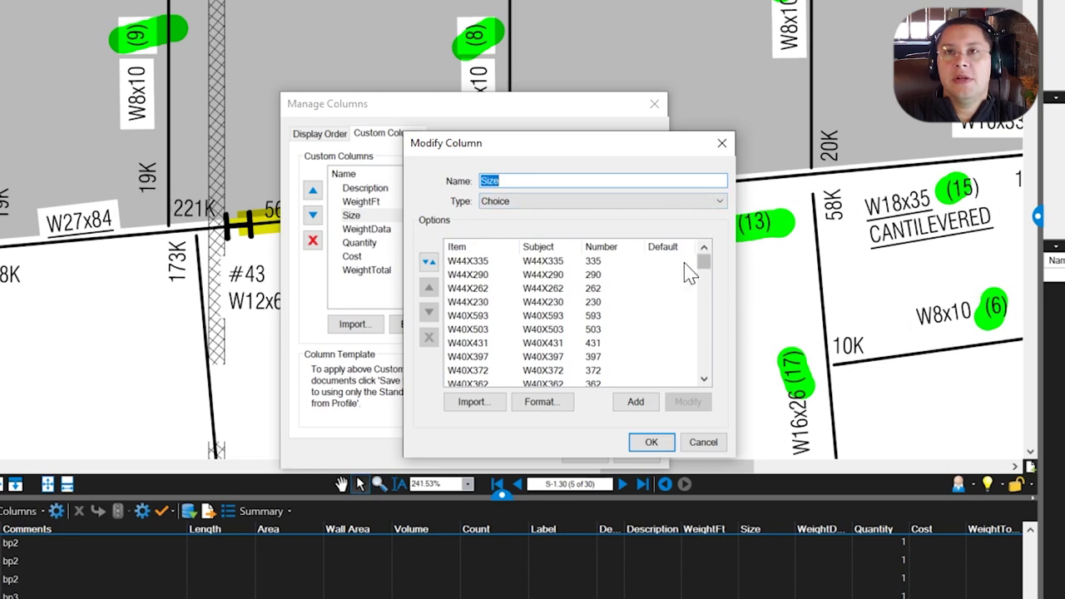
click(489, 406)
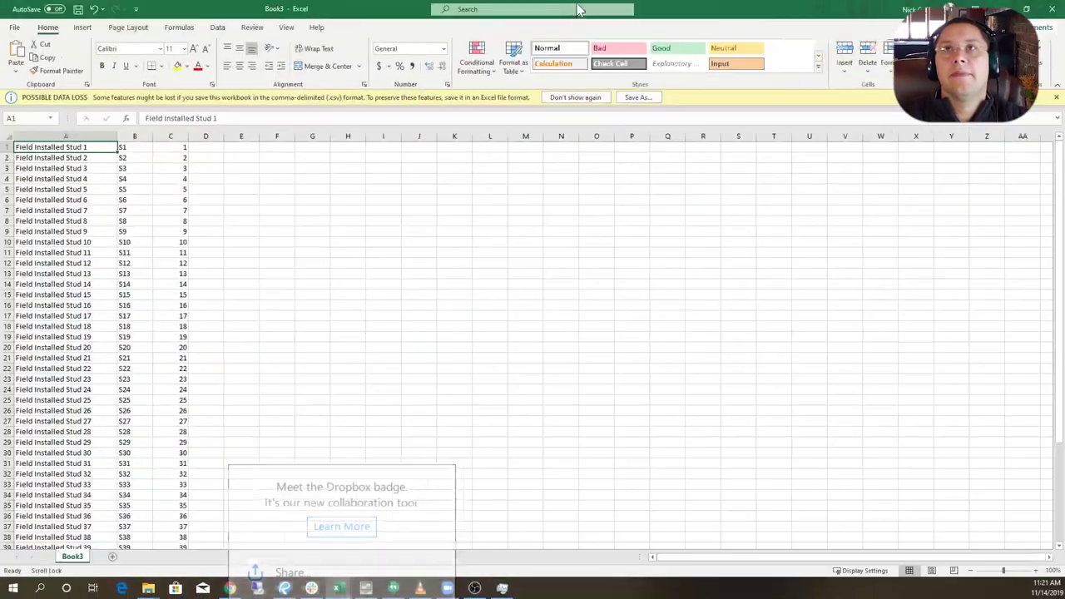
- Inspect the item name, subject code and number columns (A1–C1) of the Book3 sheet
click(300, 230)
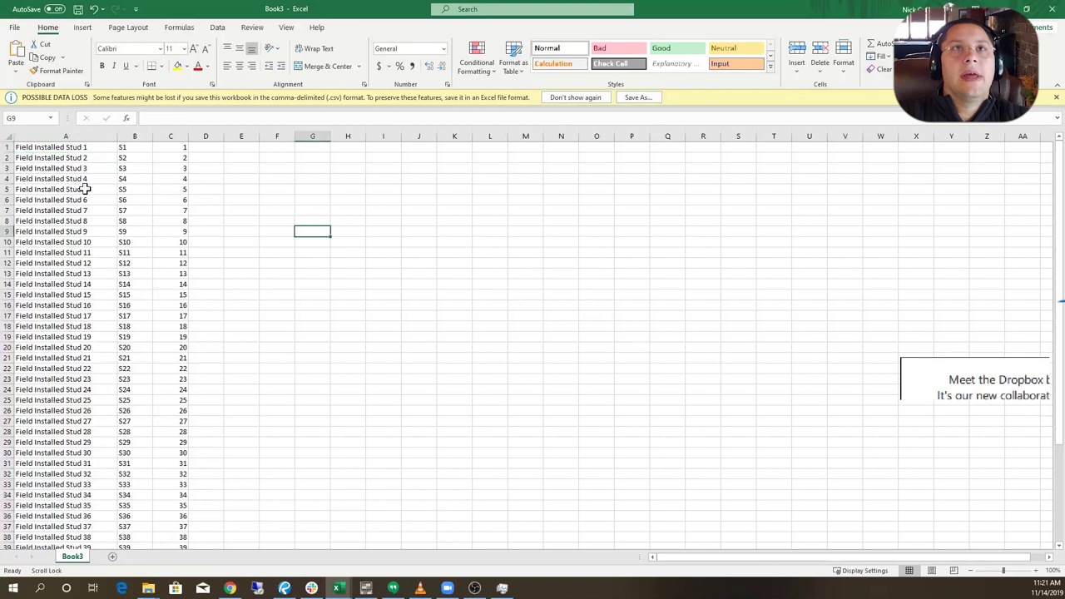
click(97, 145)
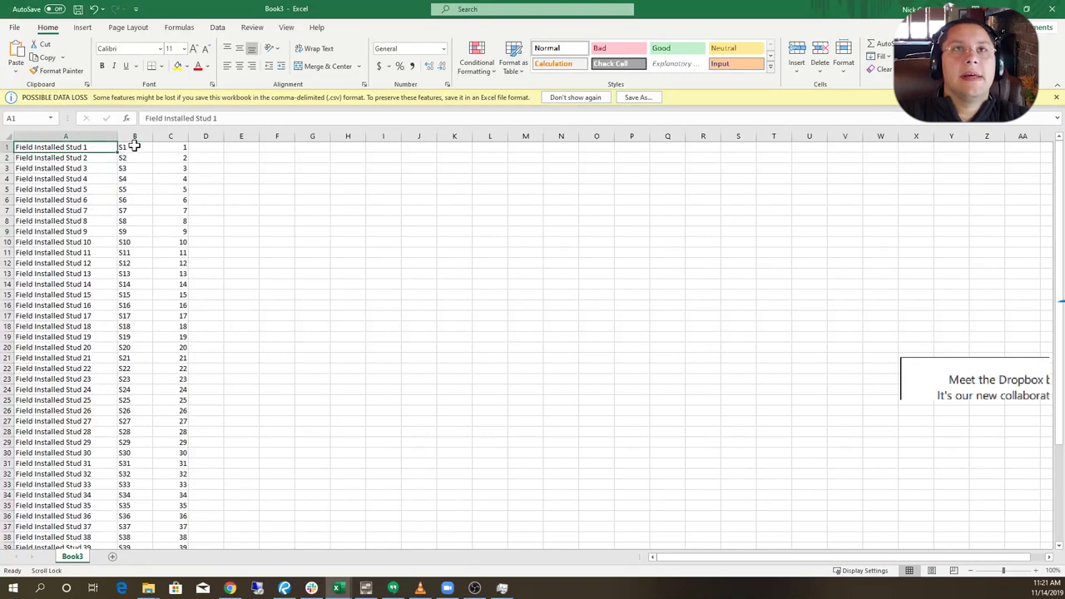
click(134, 146)
click(176, 147)
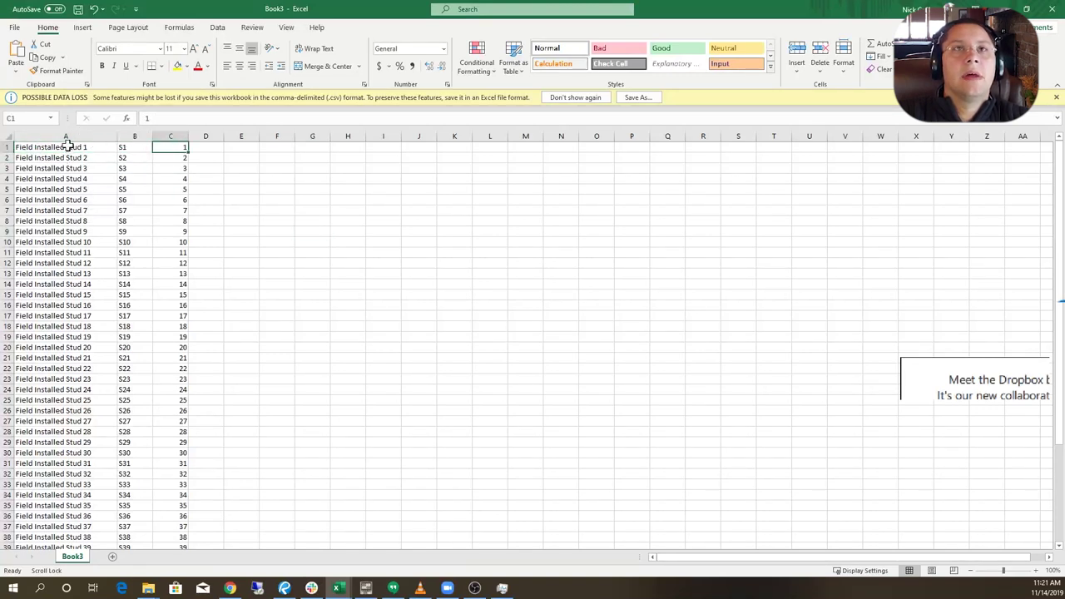
click(69, 146)
double_click(385, 11)
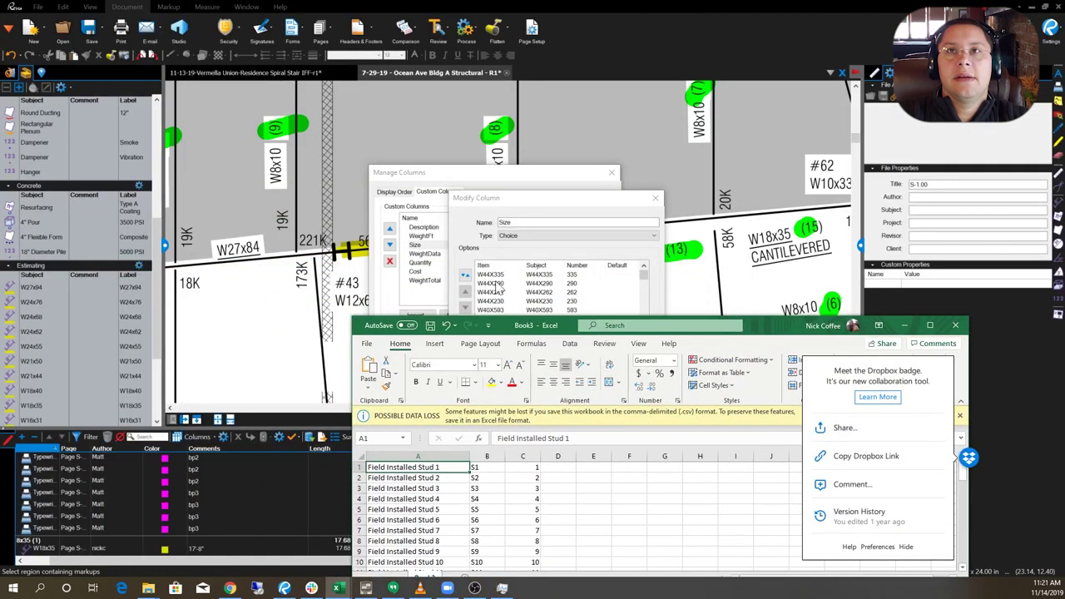
click(495, 468)
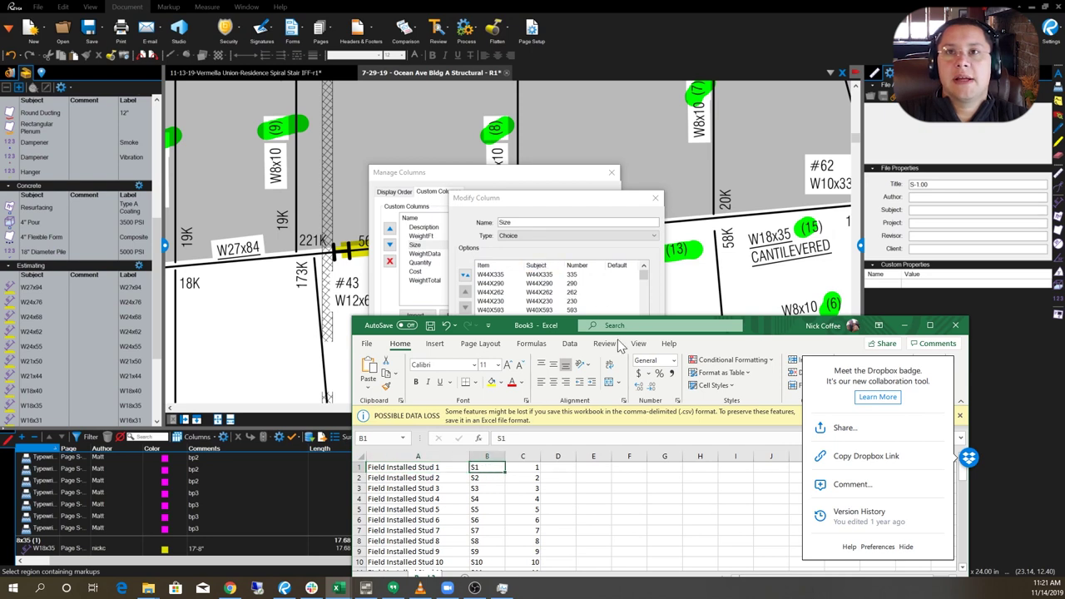
click(525, 467)
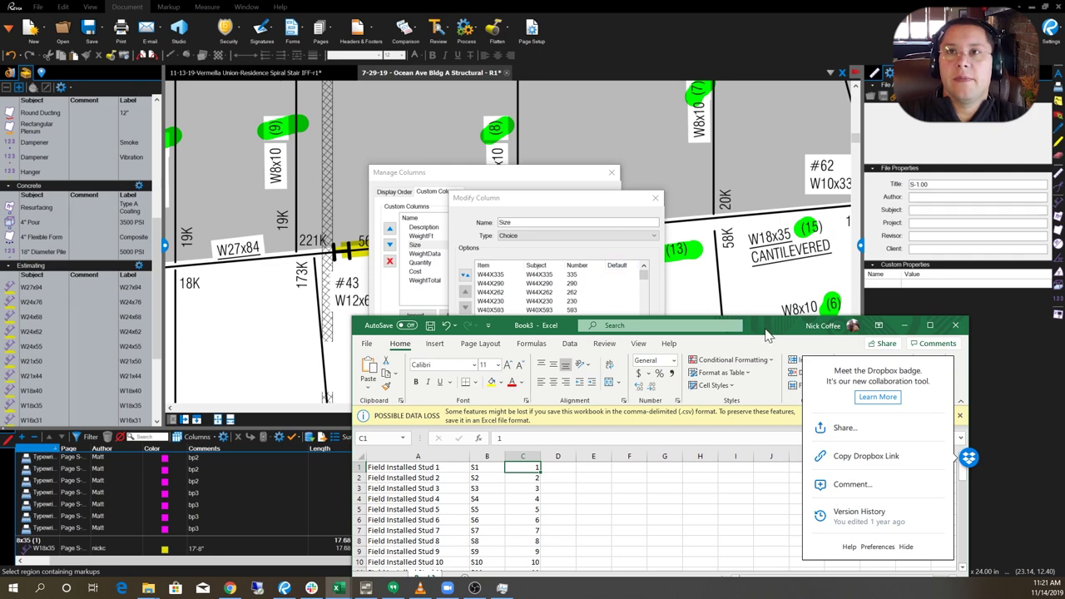
- Move the Excel window aside, then close Book3 without saving
drag(766, 334, 472, 261)
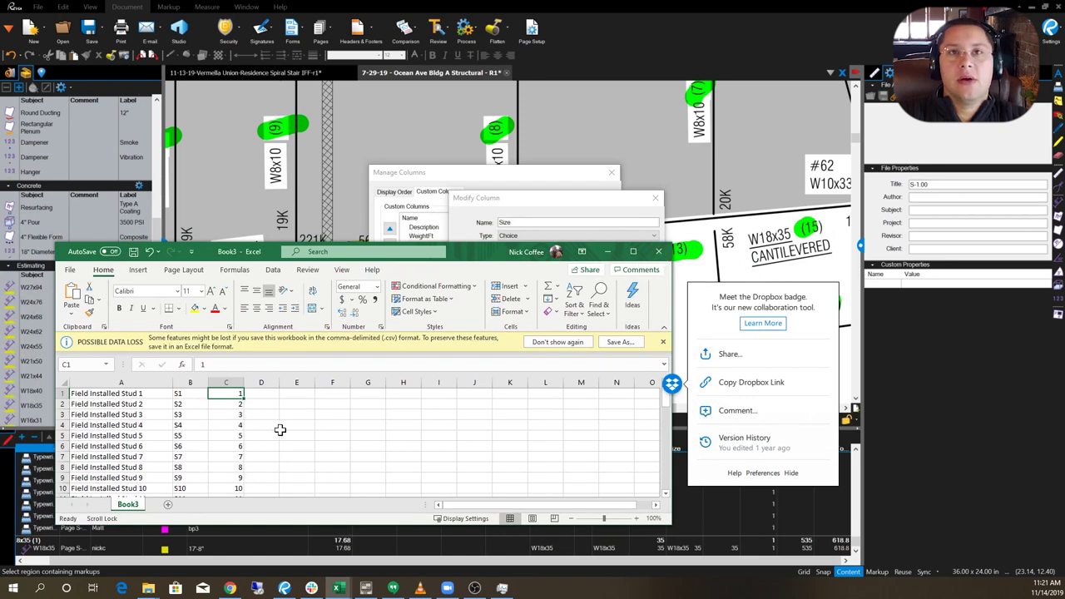
click(261, 404)
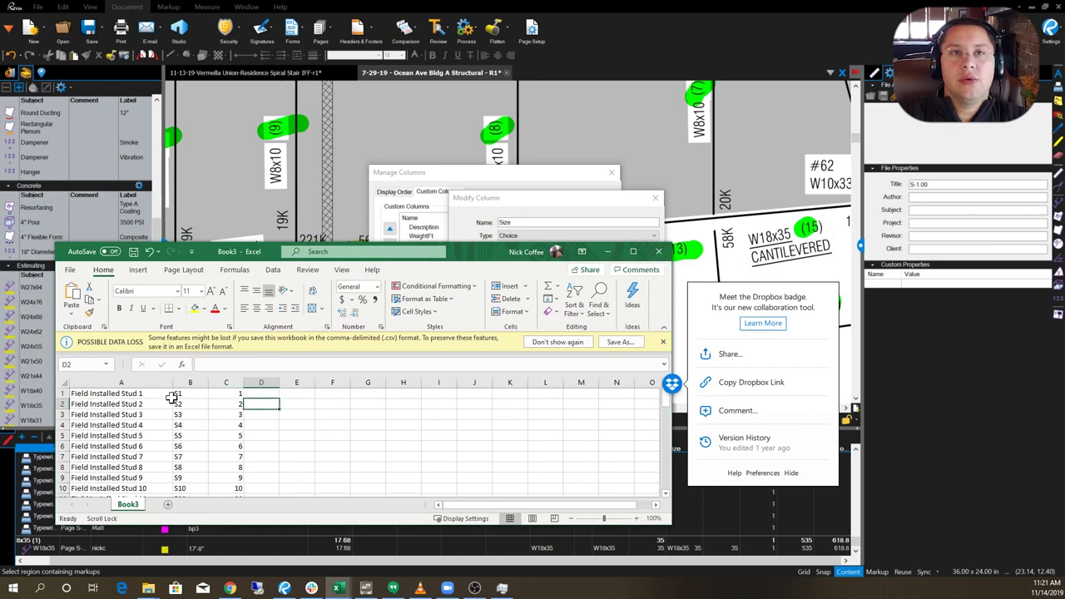
click(154, 392)
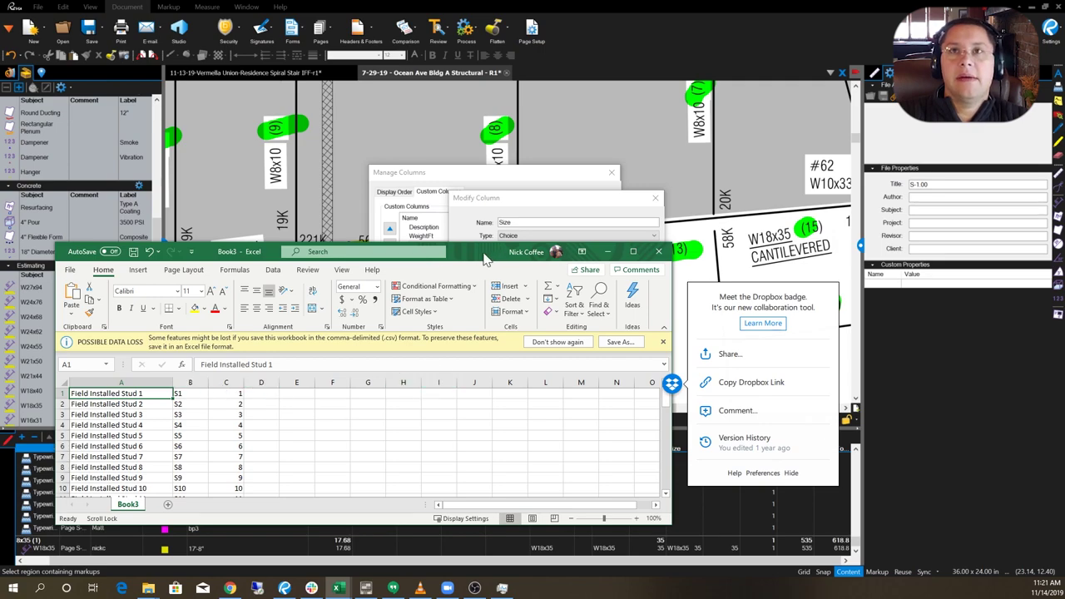
mouse_move(487, 258)
mouse_down()
mouse_move(441, 365)
mouse_move(566, 387)
mouse_move(396, 215)
mouse_move(489, 259)
mouse_up()
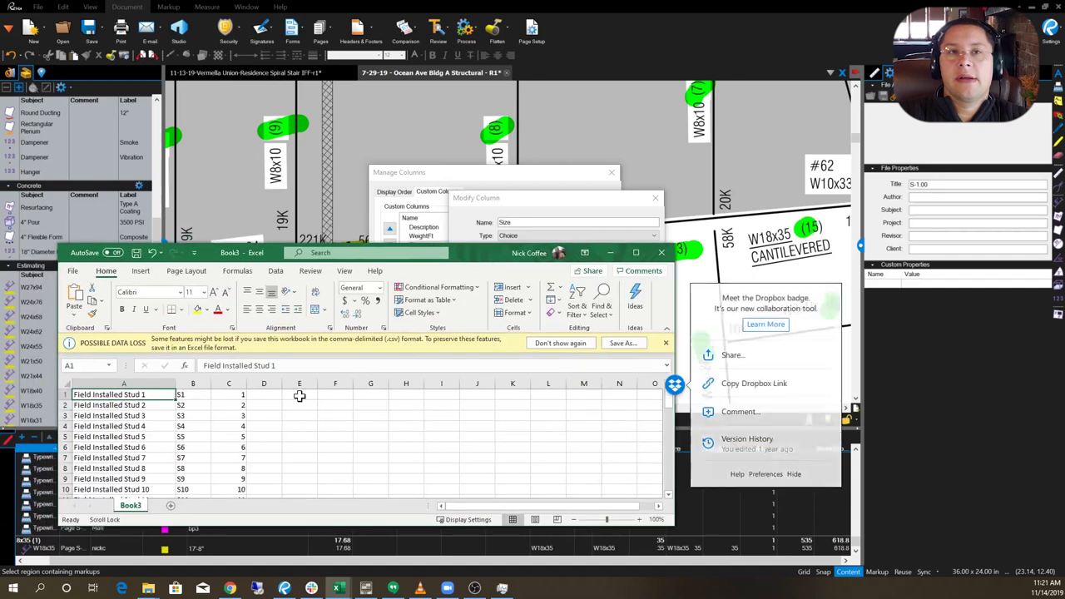
click(240, 395)
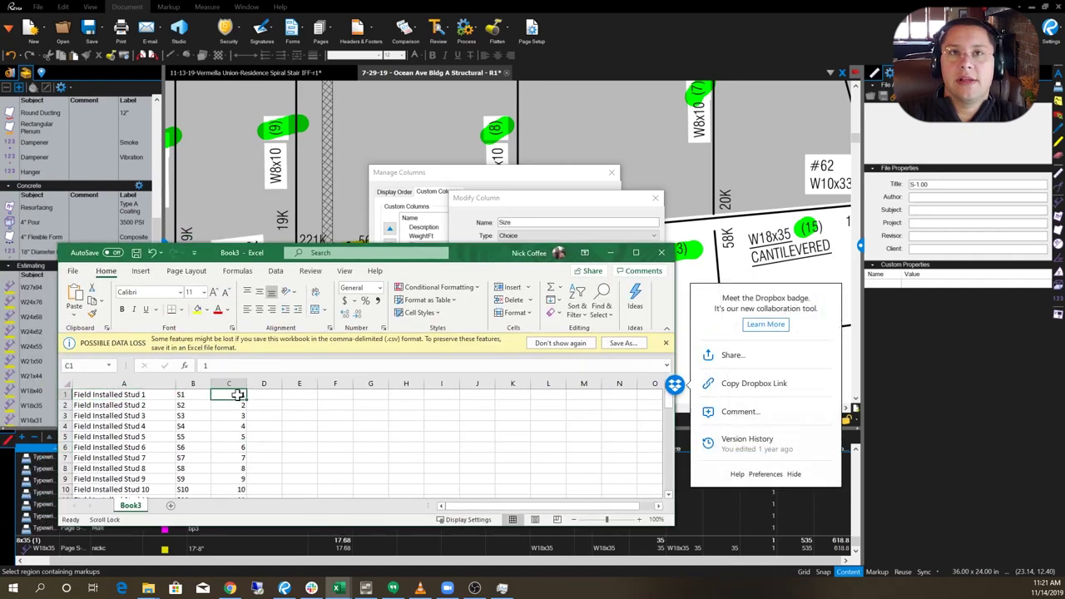
click(661, 253)
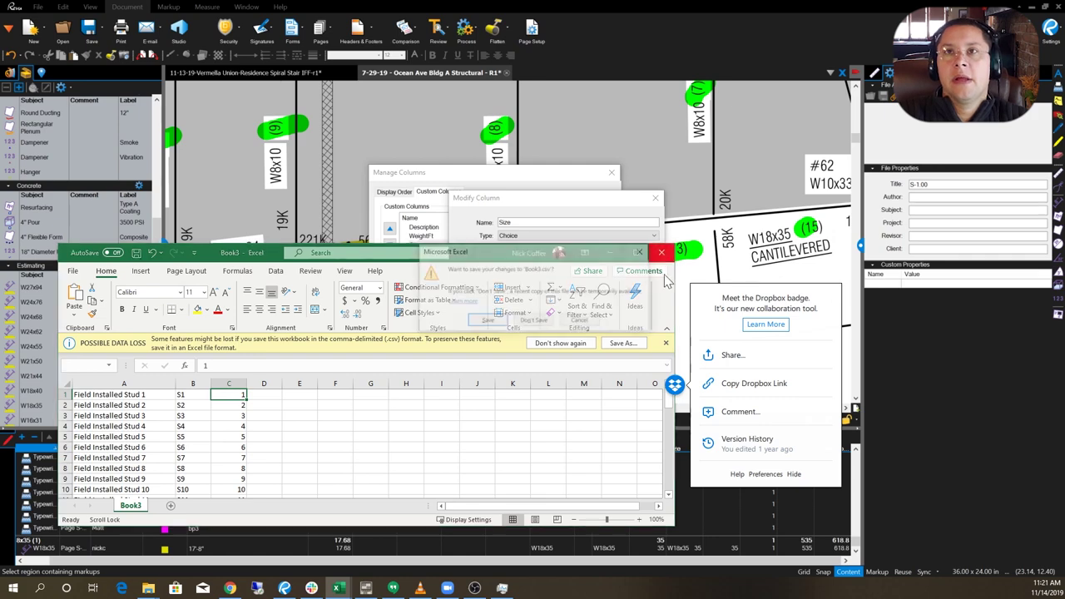
click(543, 320)
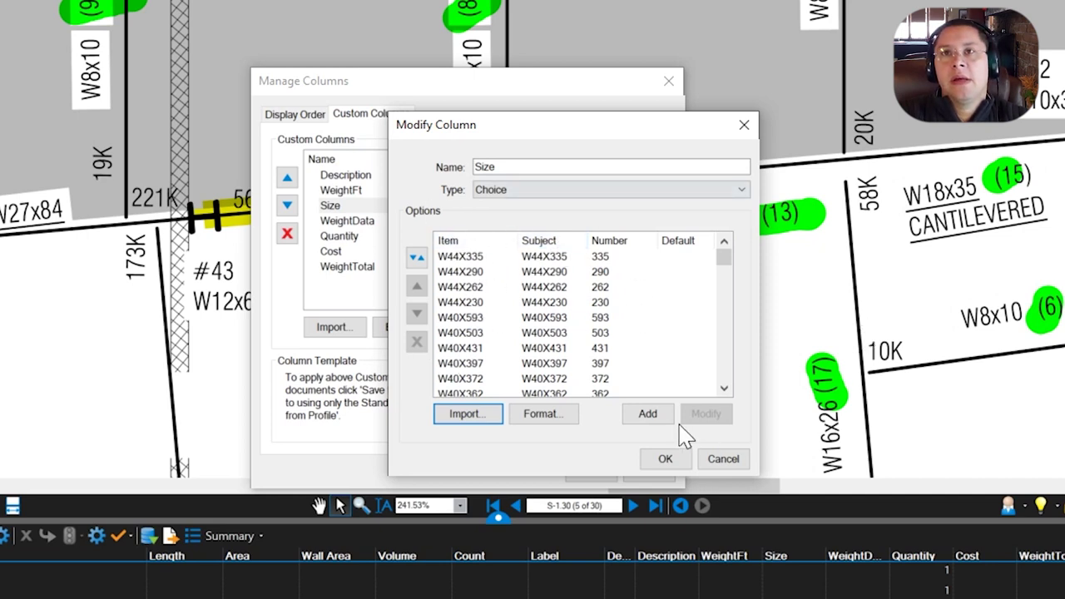
scroll(644, 296, down, 15)
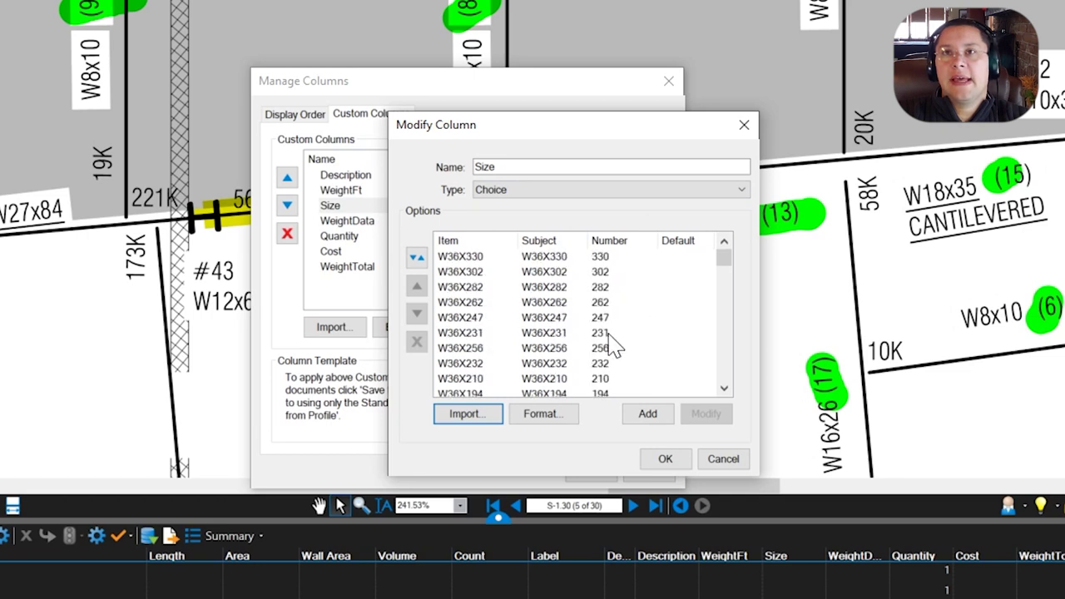
scroll(595, 358, down, 14)
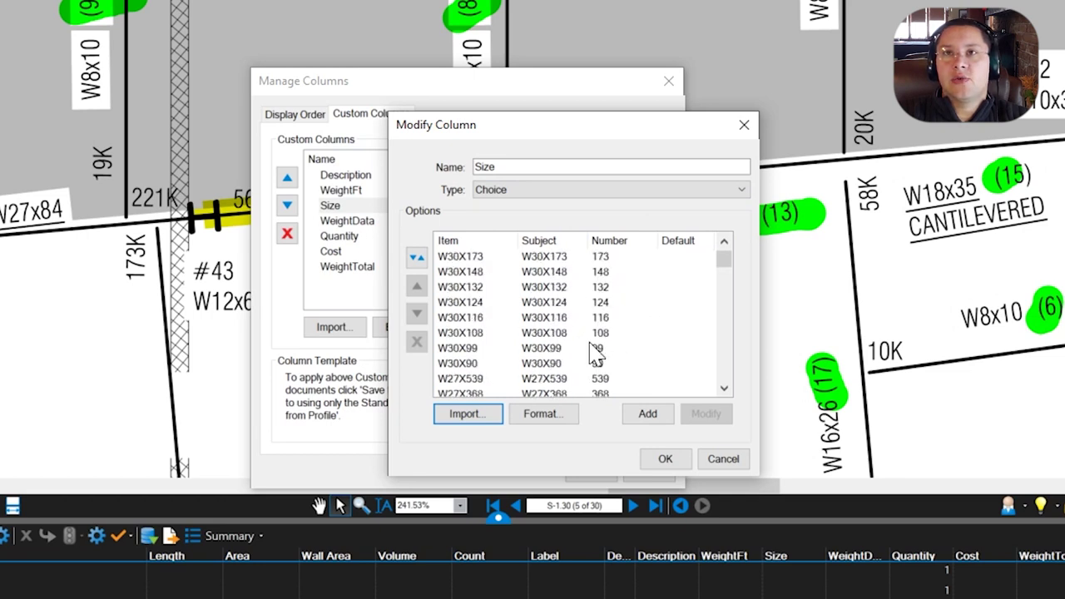
scroll(613, 375, down, 10)
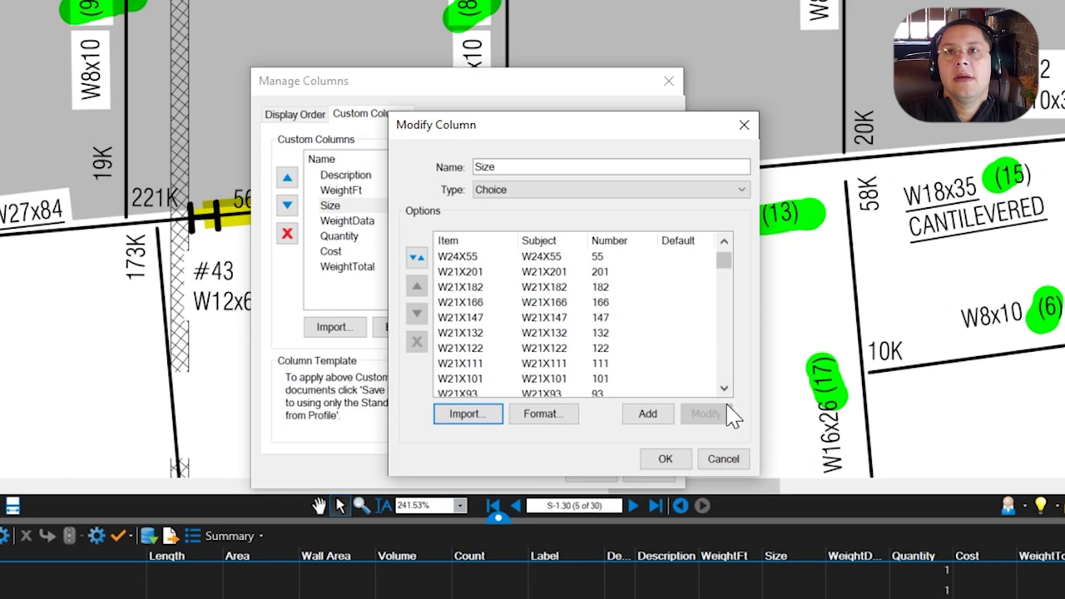
click(567, 416)
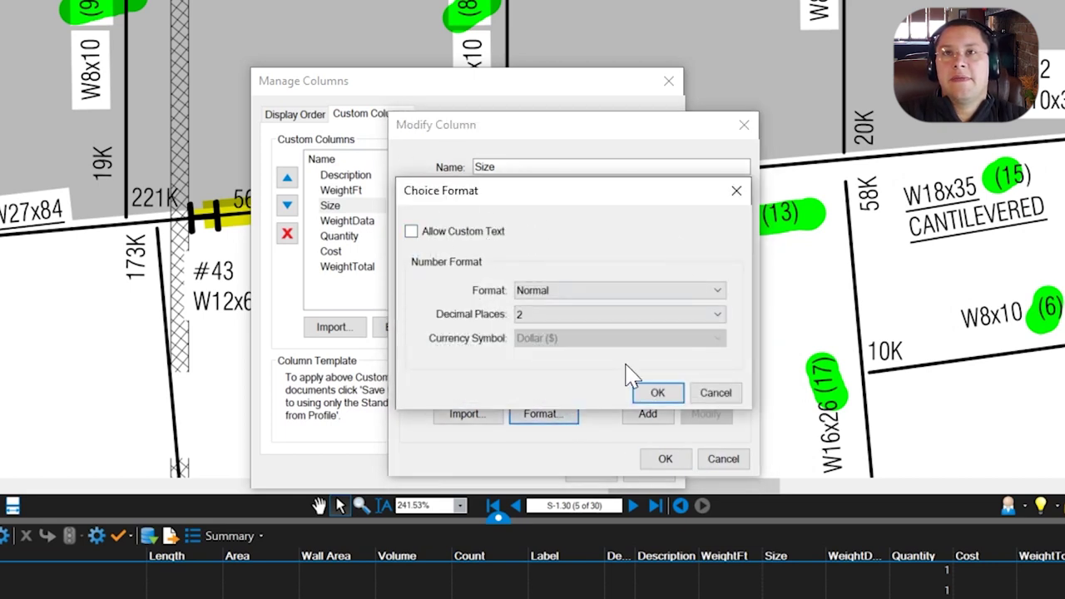
click(709, 394)
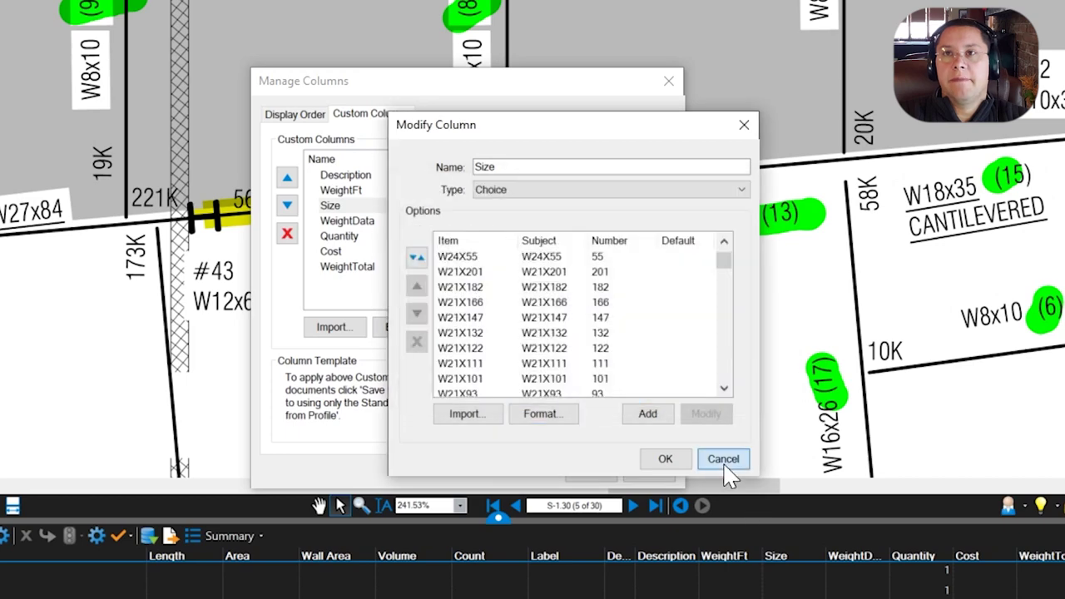
click(723, 460)
click(466, 295)
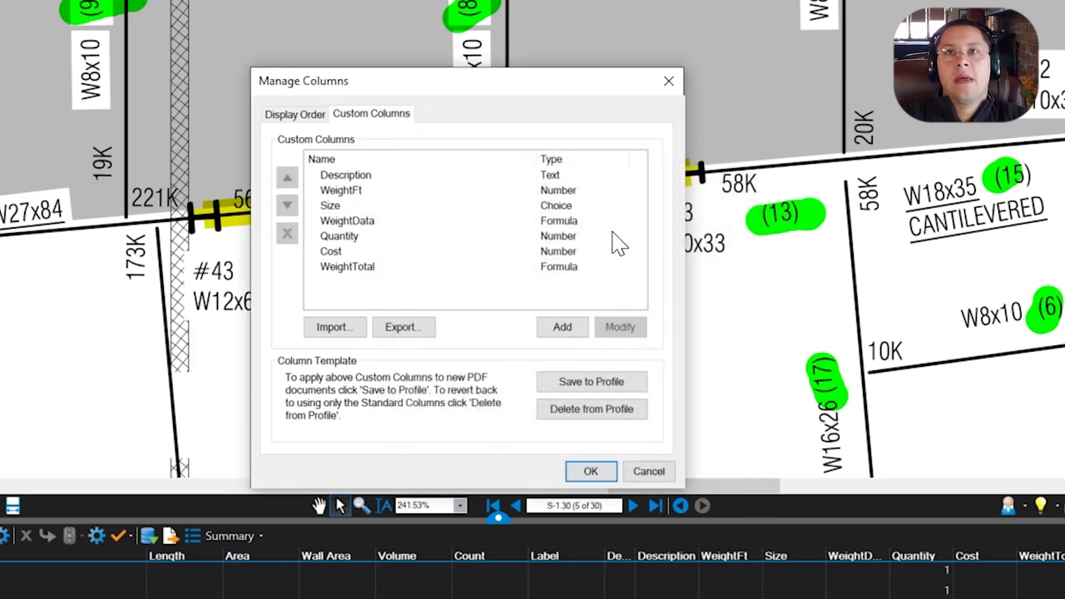
click(342, 206)
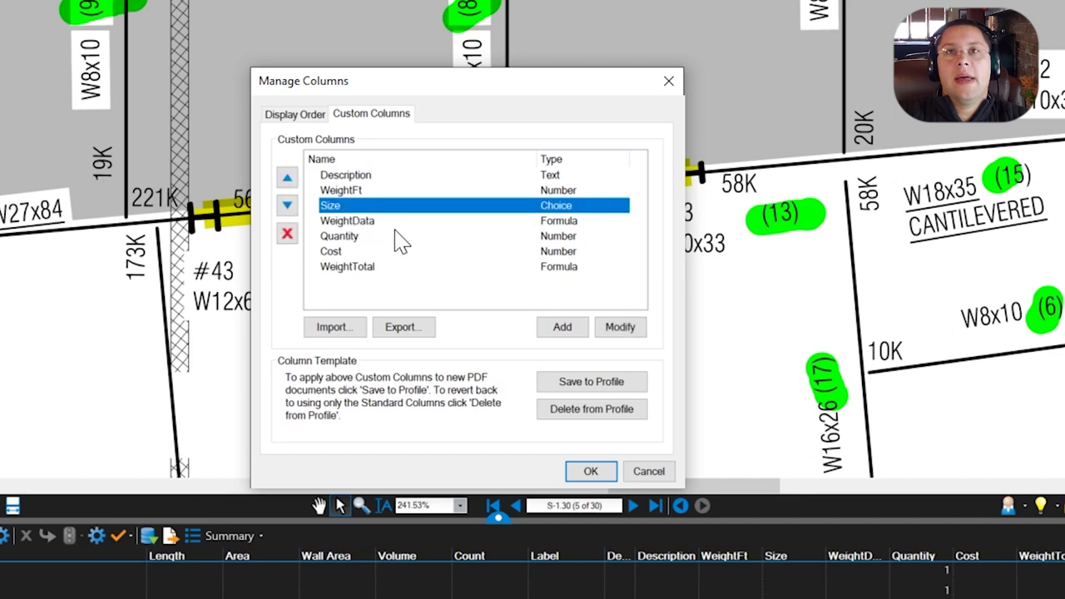
click(405, 191)
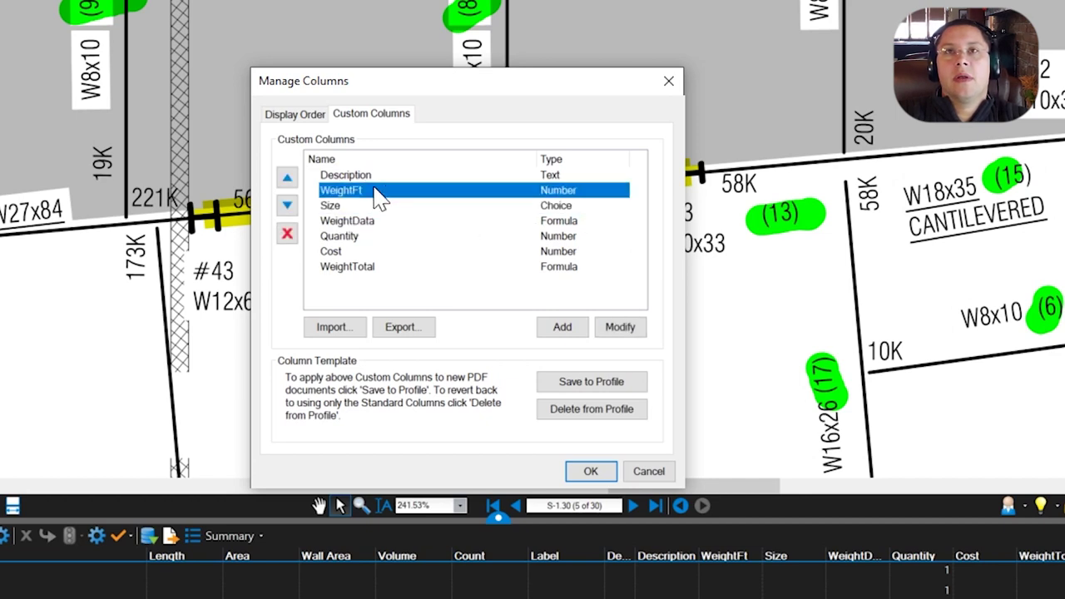
click(620, 327)
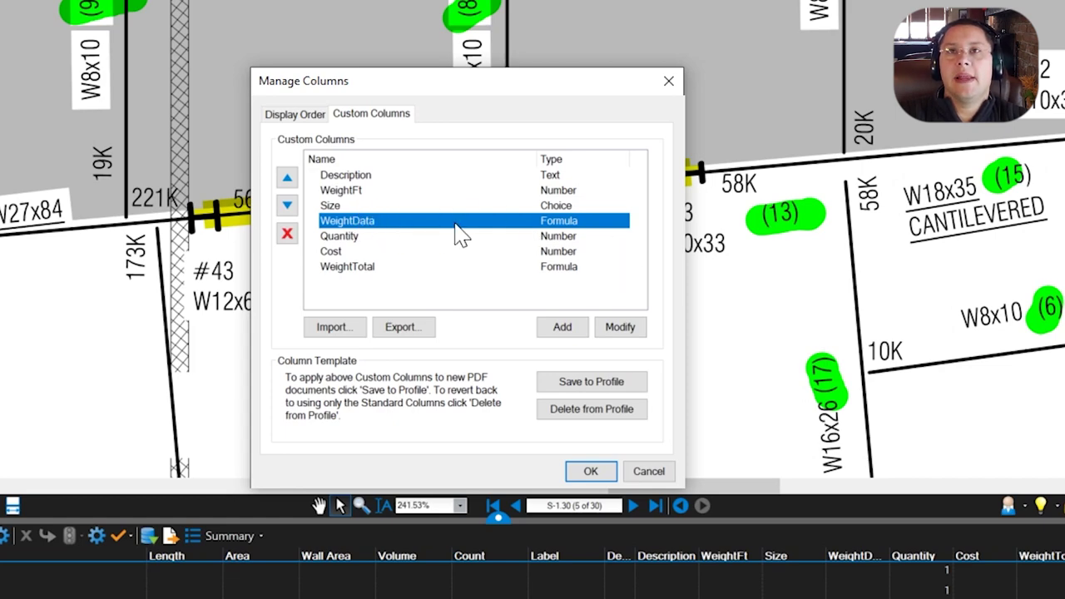
click(620, 330)
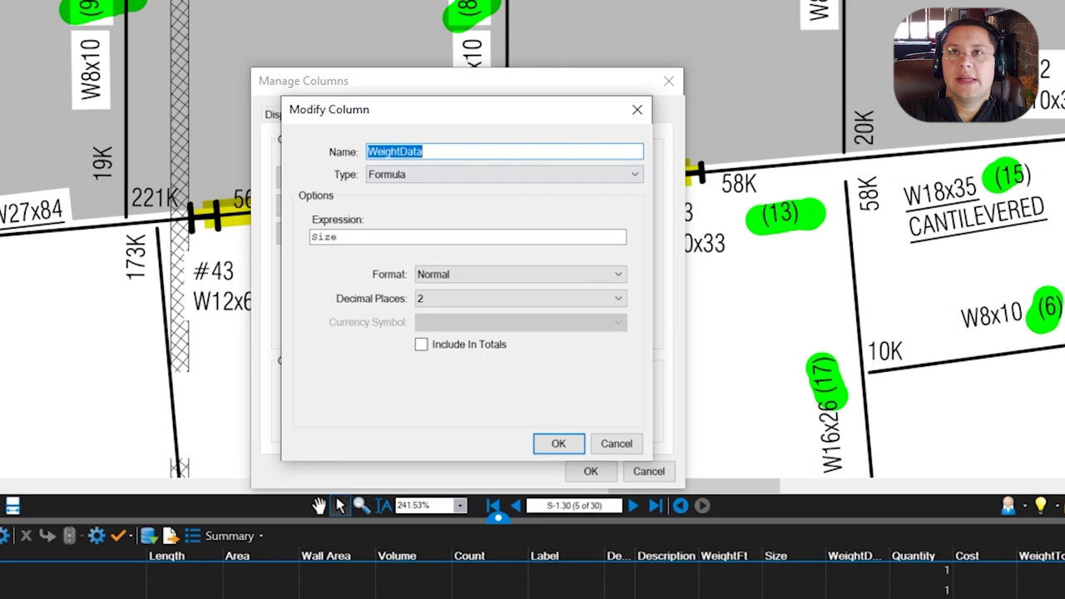
click(616, 447)
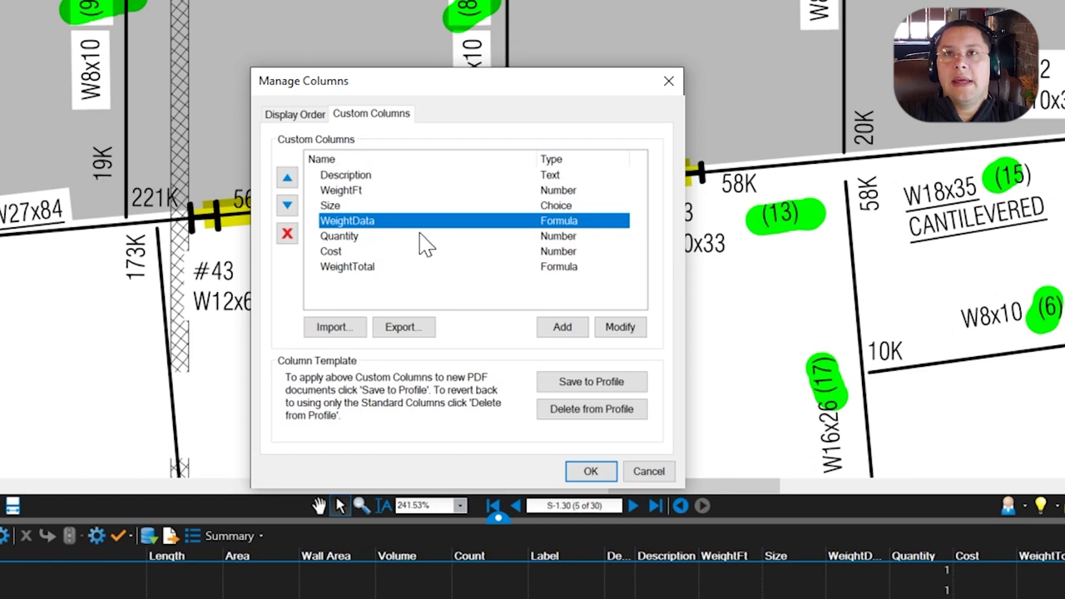
click(360, 236)
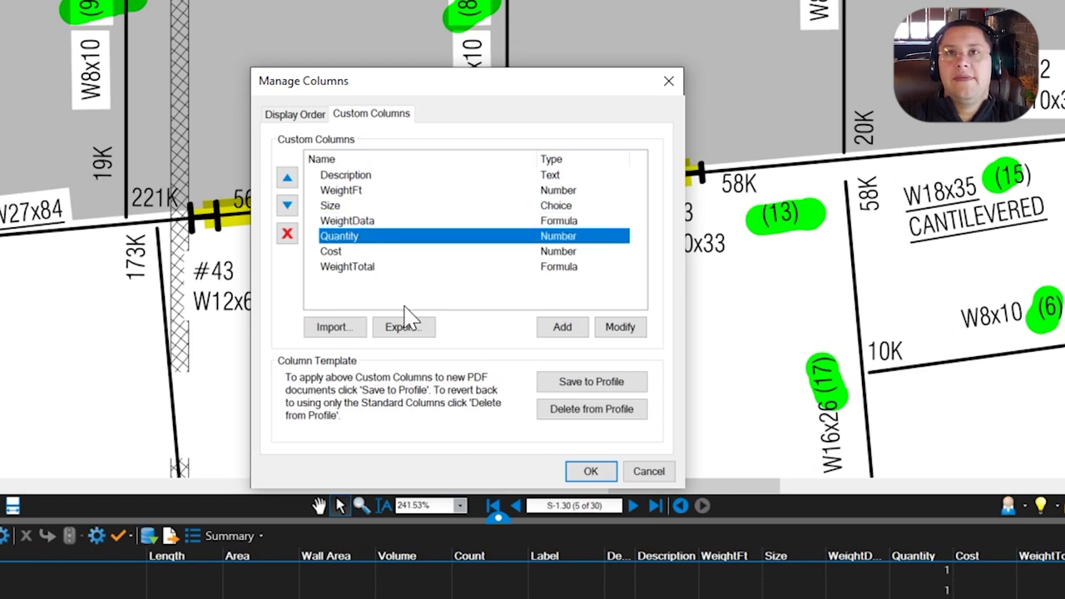
click(358, 251)
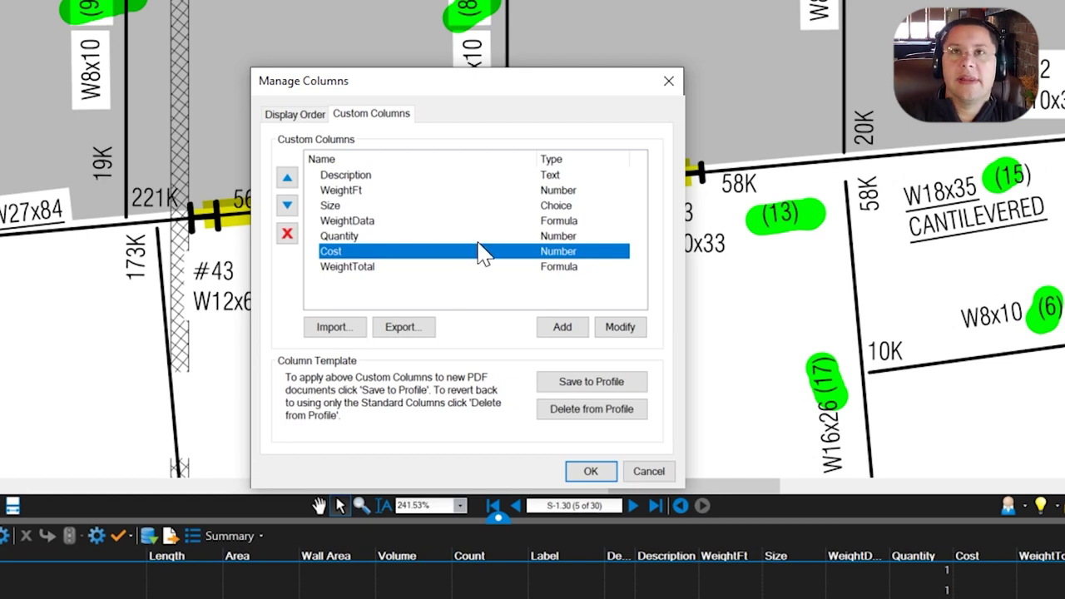
click(384, 267)
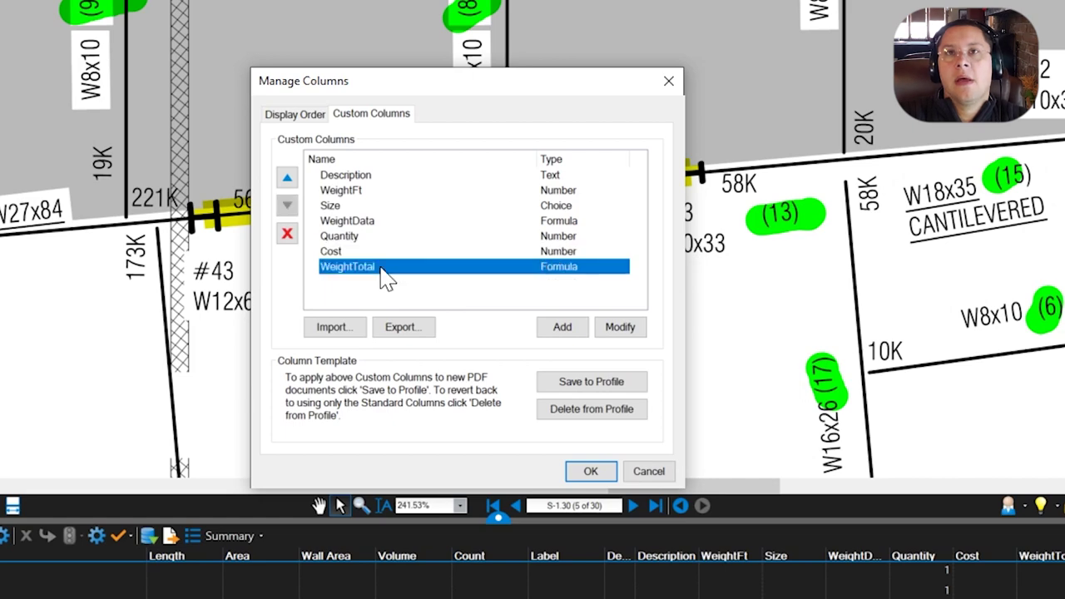
click(620, 328)
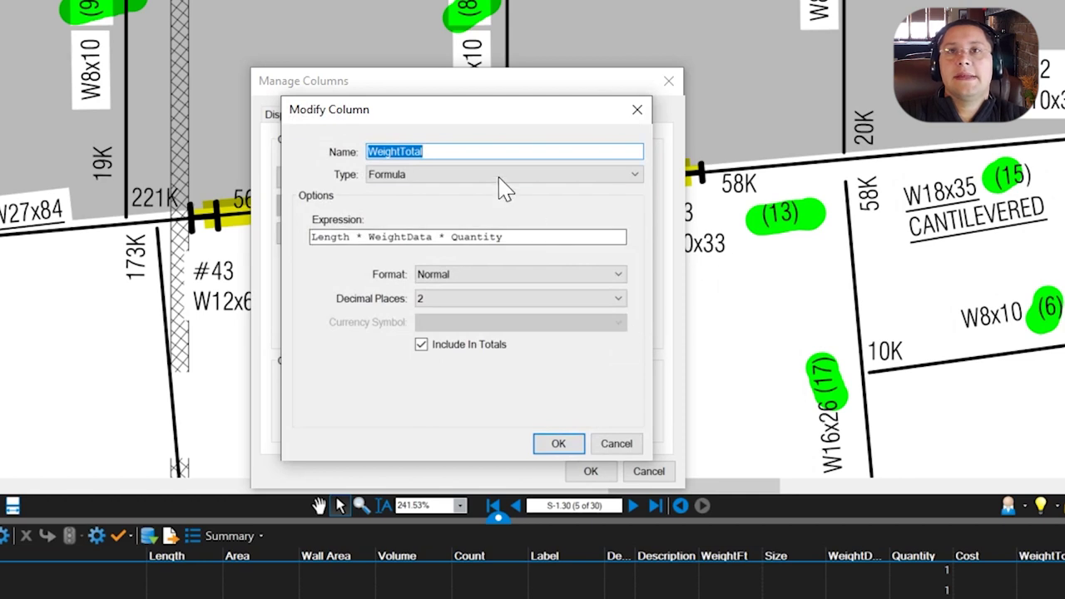
drag(468, 123, 820, 146)
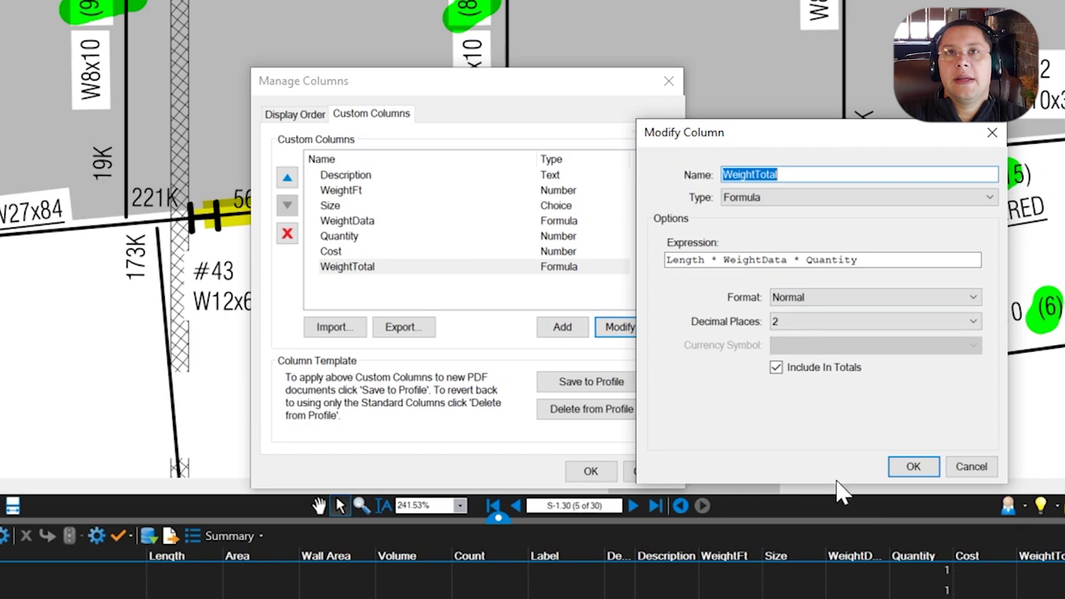
click(912, 467)
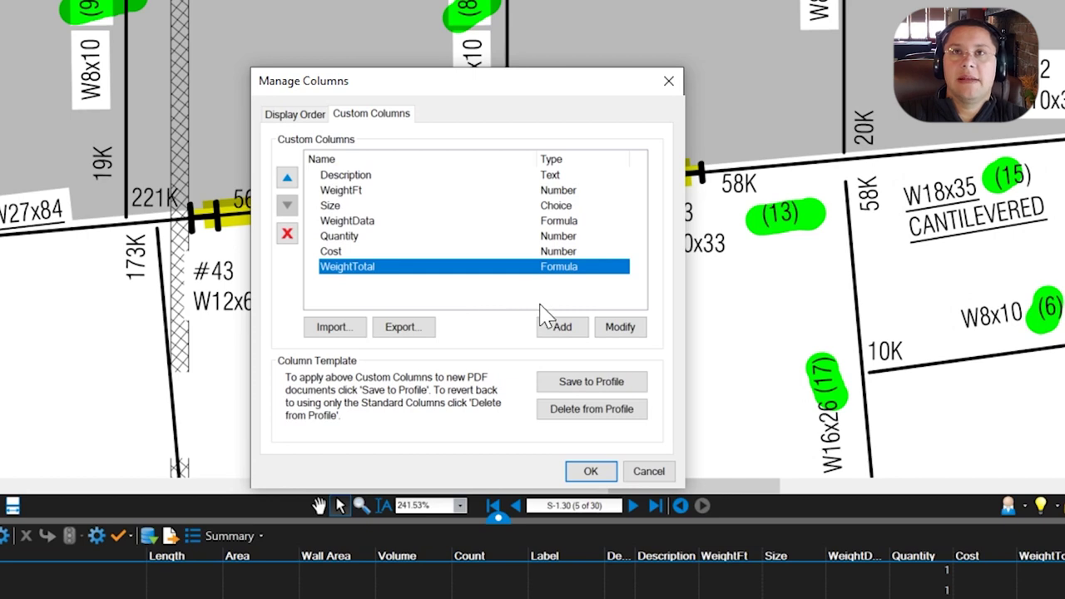
click(294, 116)
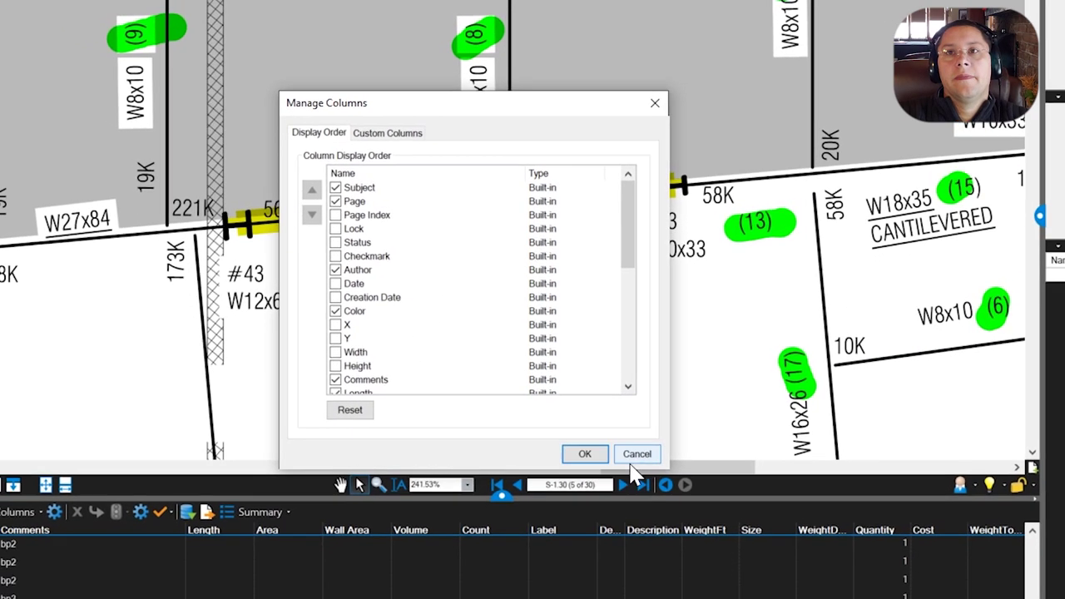
- Cancel out of the Manage Columns dialog without changes
click(640, 459)
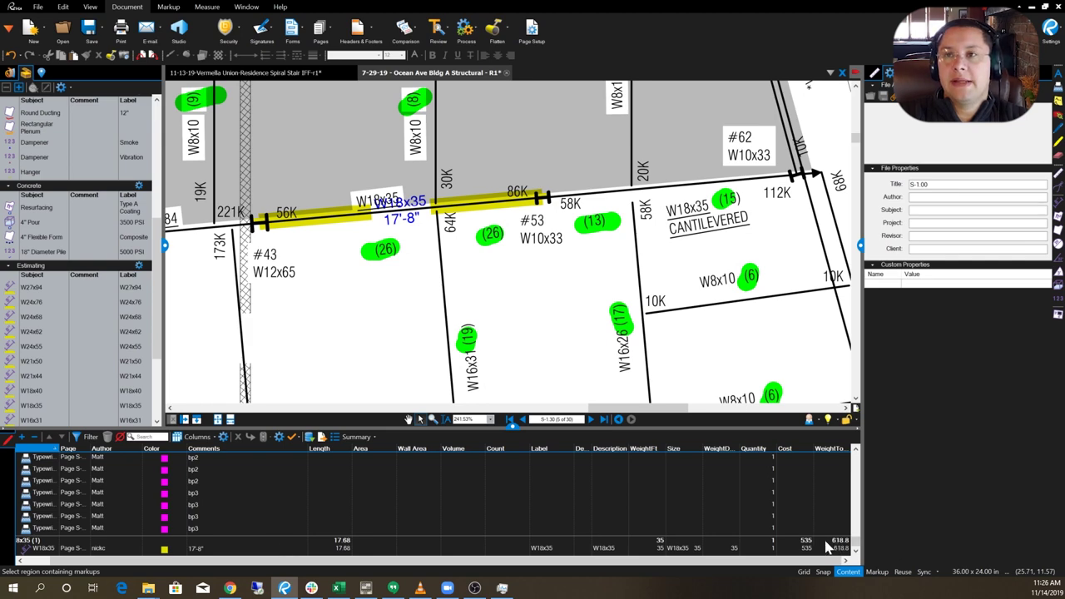
- On sheet S-1.50, measure a W24x55 beam at 53'-5" and sort markups by total weight
scroll(574, 319, down, 6)
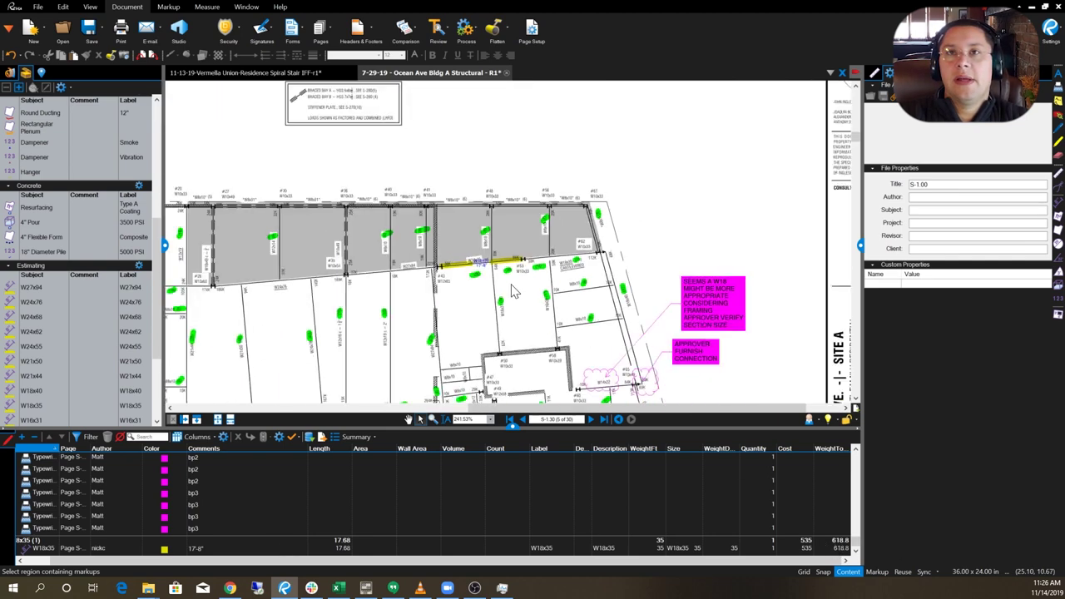
key(Page_Down)
key(Page_Down)
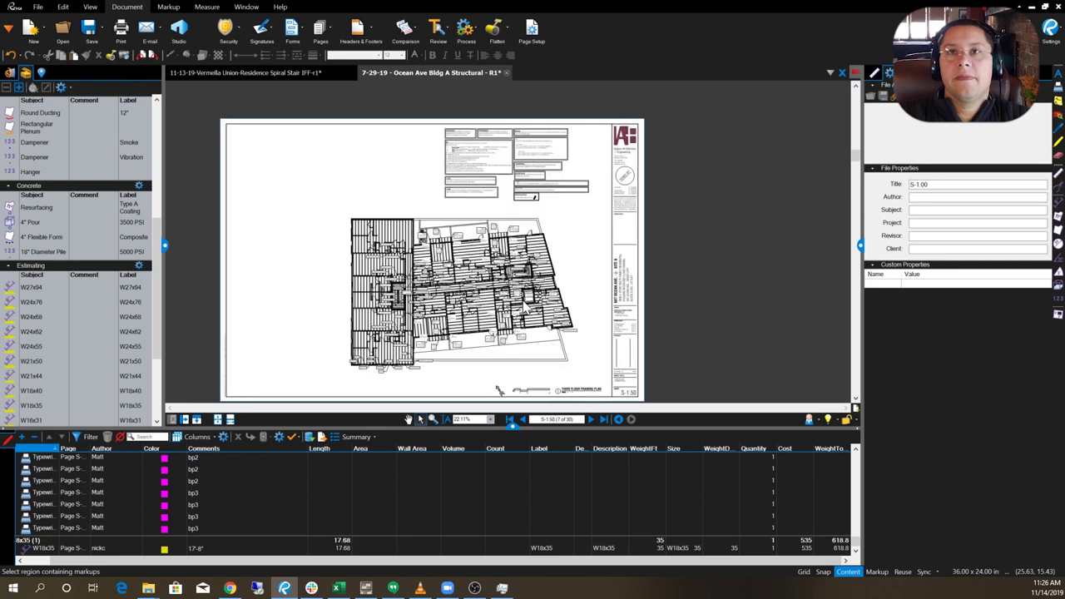
scroll(485, 287, up, 5)
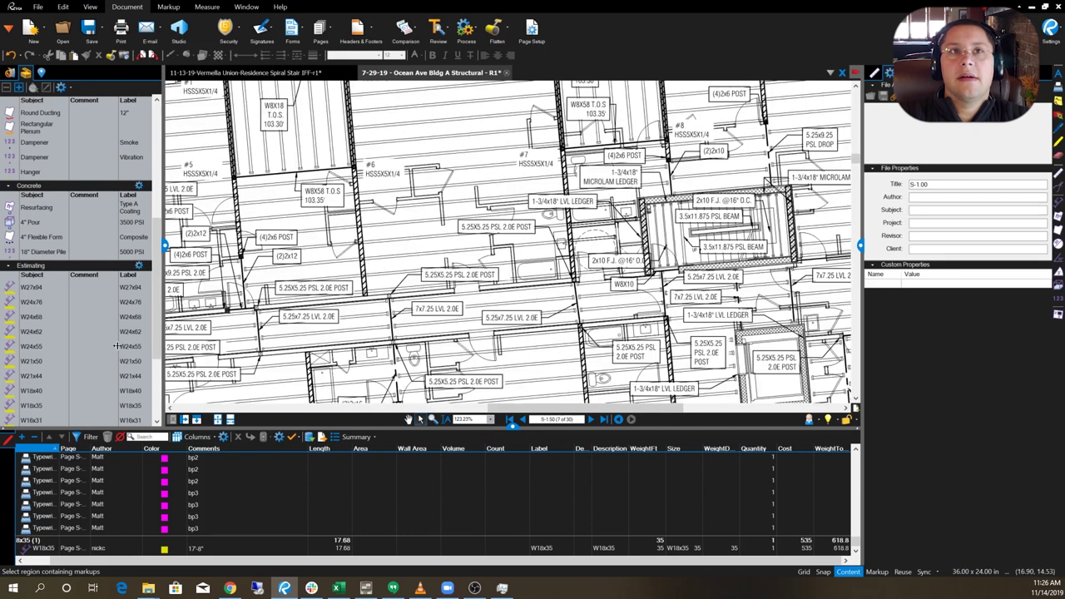
click(39, 349)
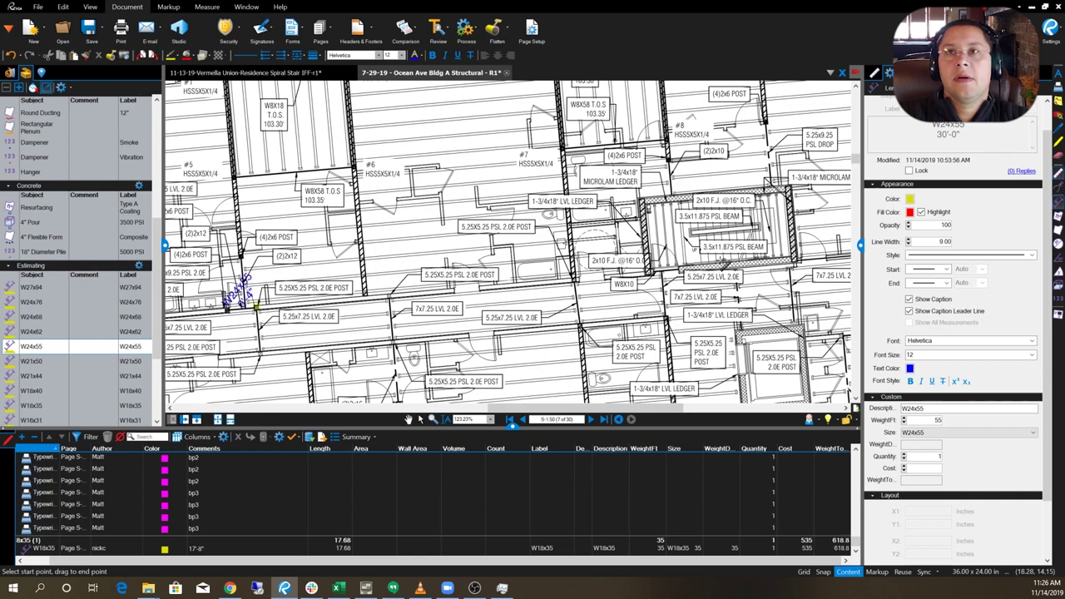
drag(257, 308, 693, 271)
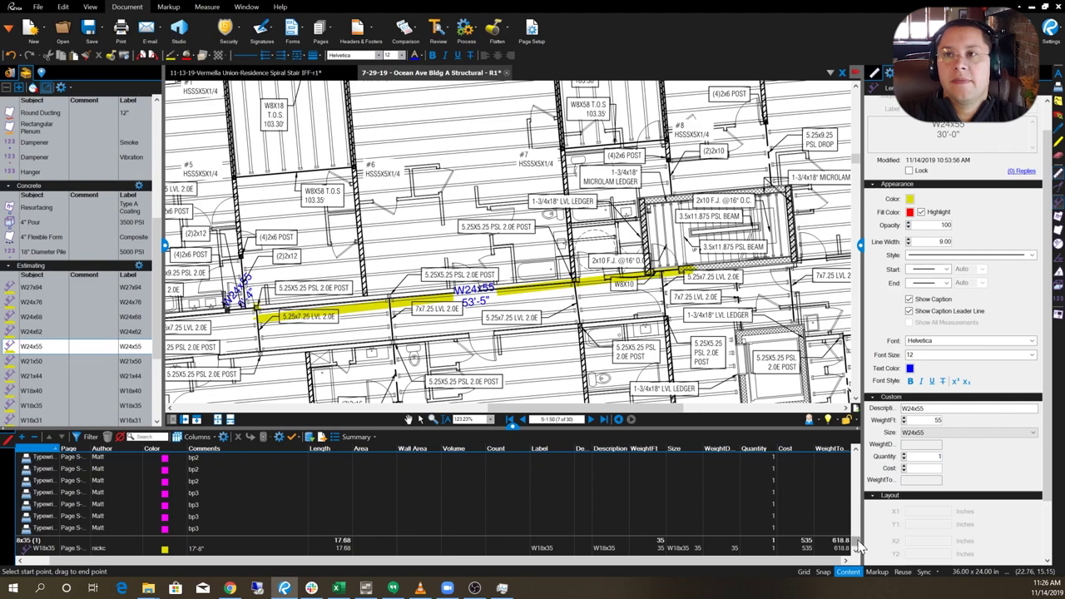
mouse_move(856, 561)
mouse_down()
mouse_move(865, 462)
mouse_move(846, 556)
mouse_up()
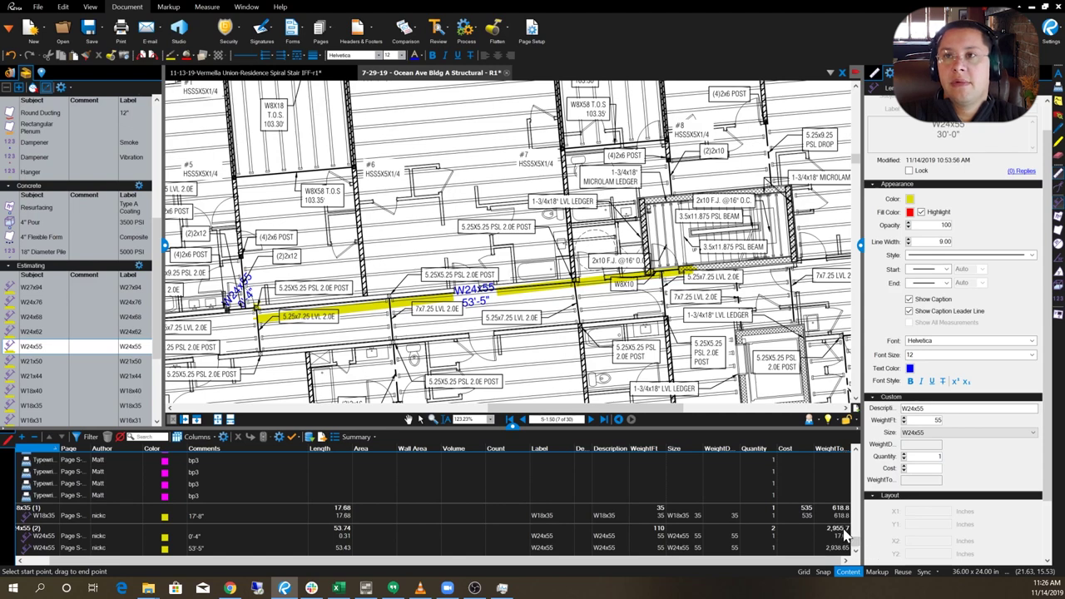
click(828, 448)
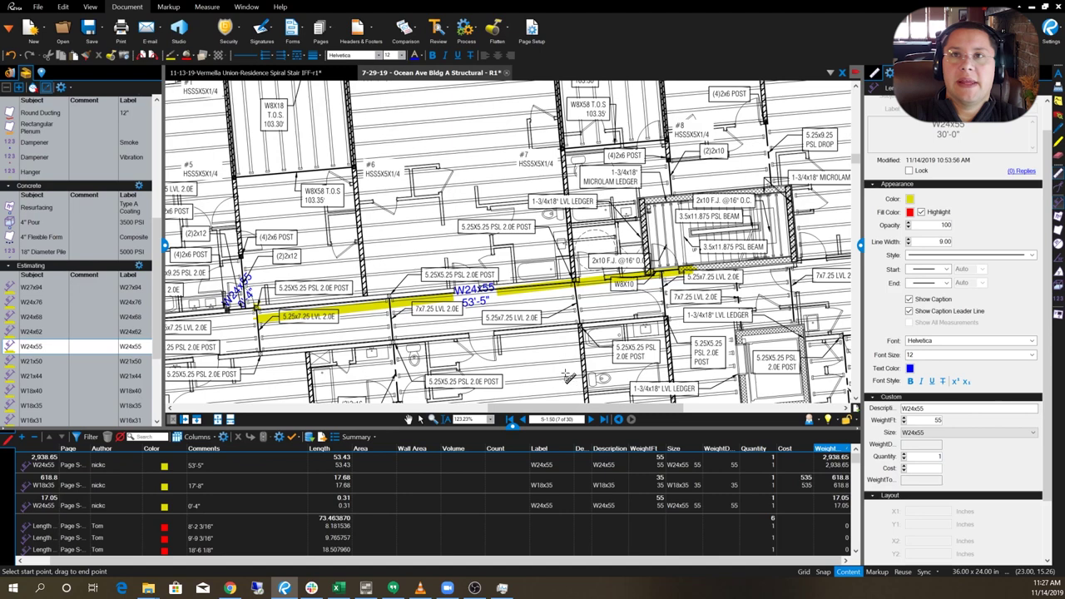
- Stop measuring and return to sheet S-1.30, zooming in on its framing plan
drag(559, 371, 541, 374)
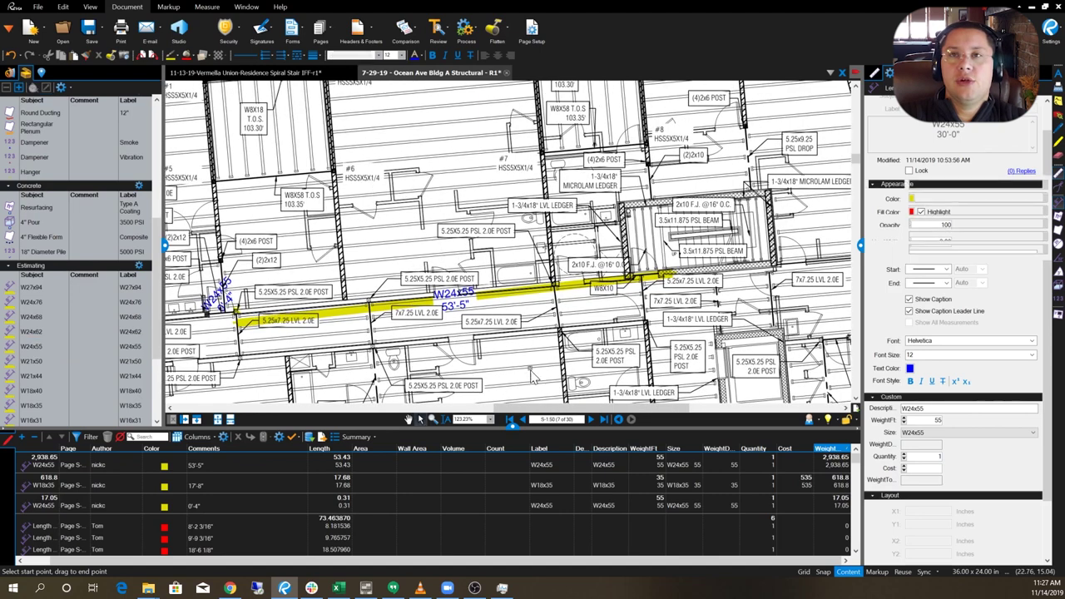
key(Escape)
drag(527, 367, 557, 354)
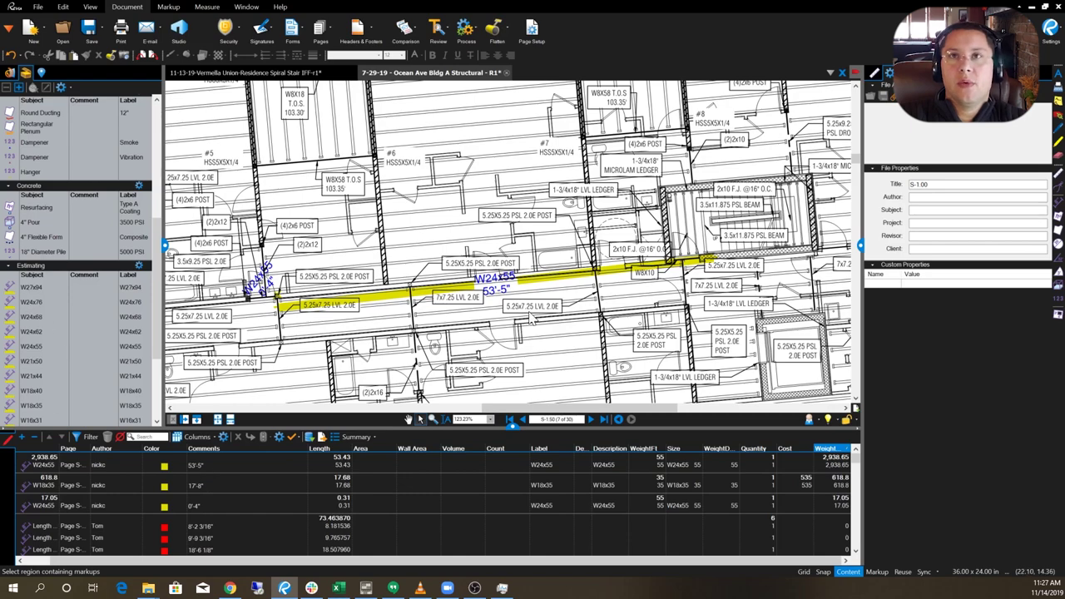
scroll(599, 309, down, 5)
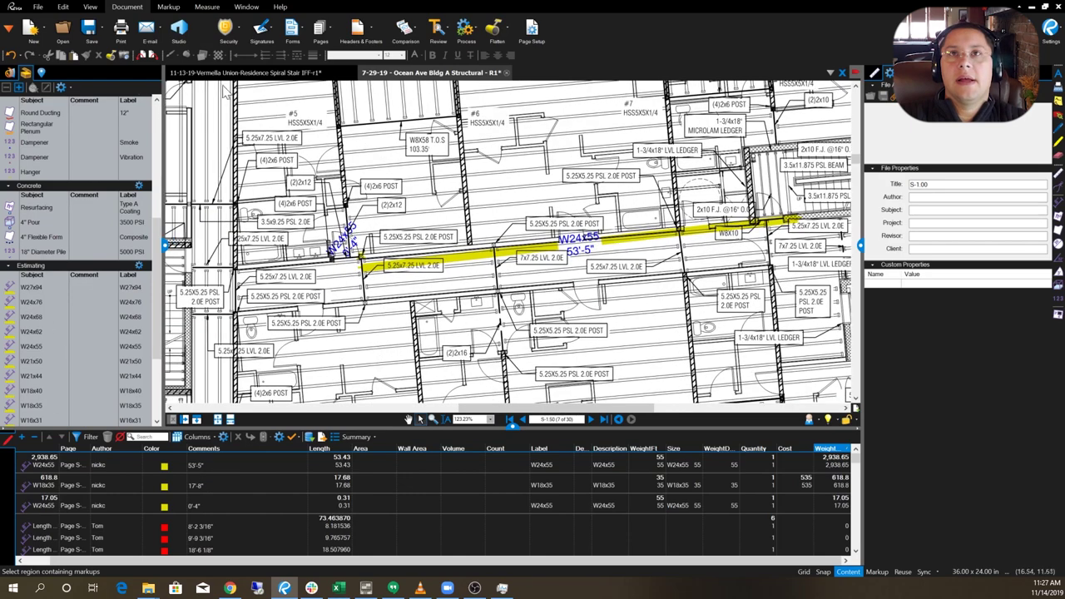
scroll(552, 259, down, 2)
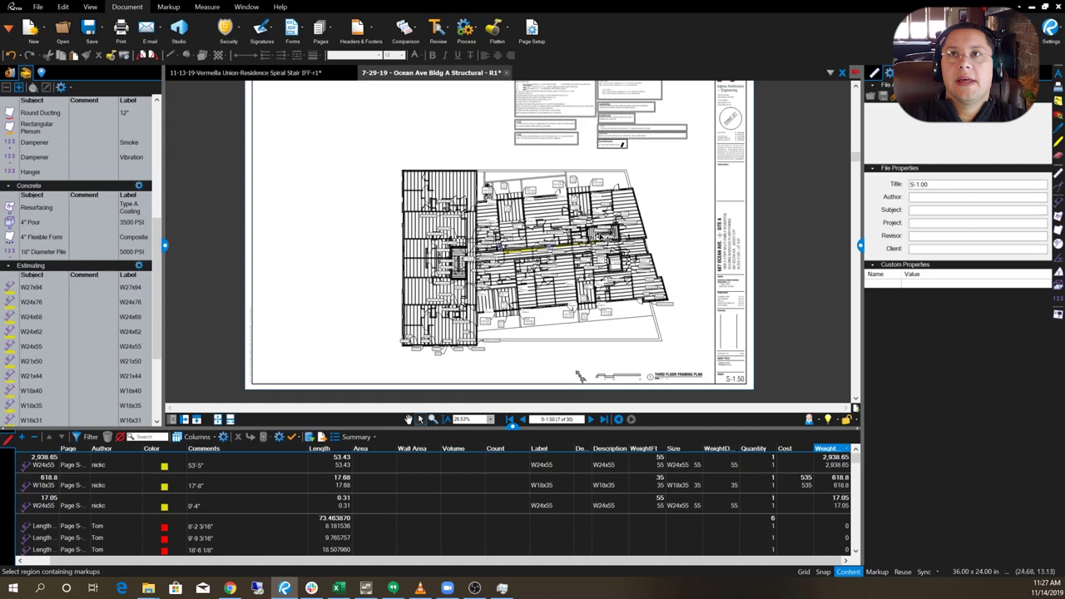
key(Page_Up)
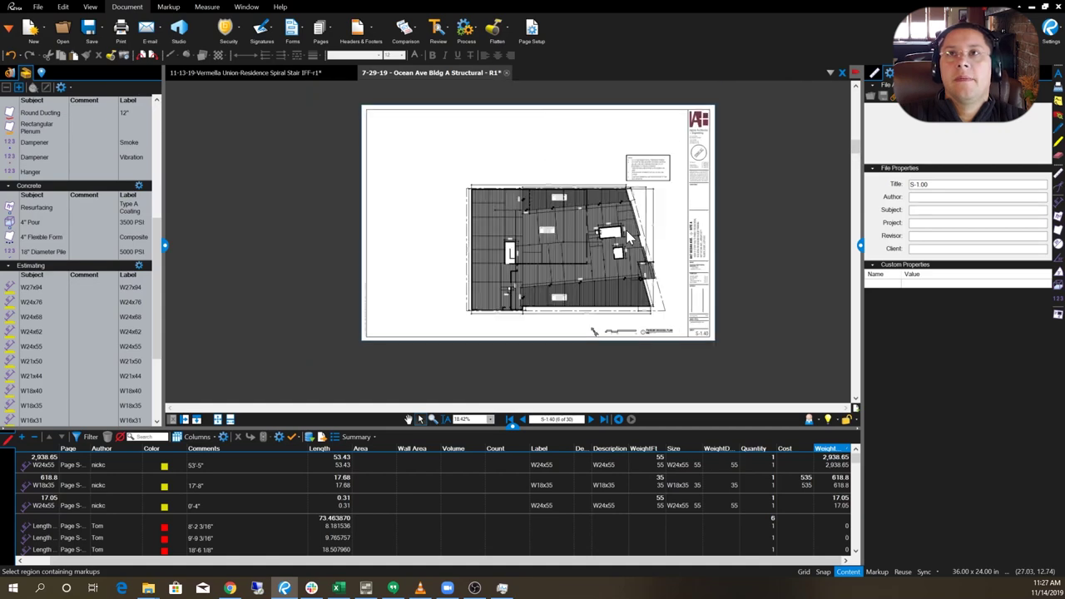
key(Page_Up)
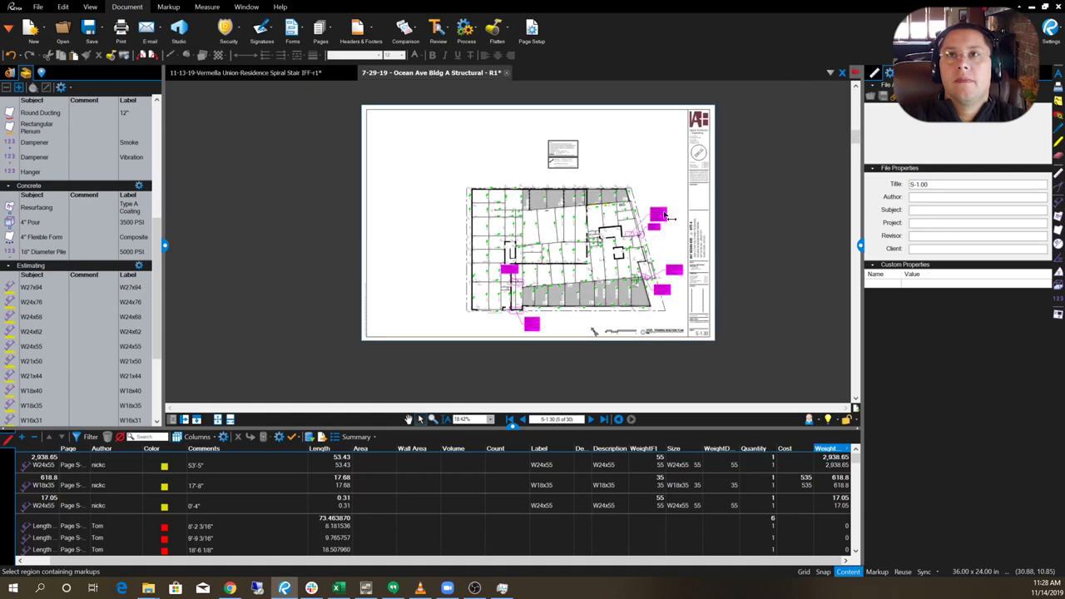
scroll(583, 205, up, 6)
scroll(390, 200, up, 4)
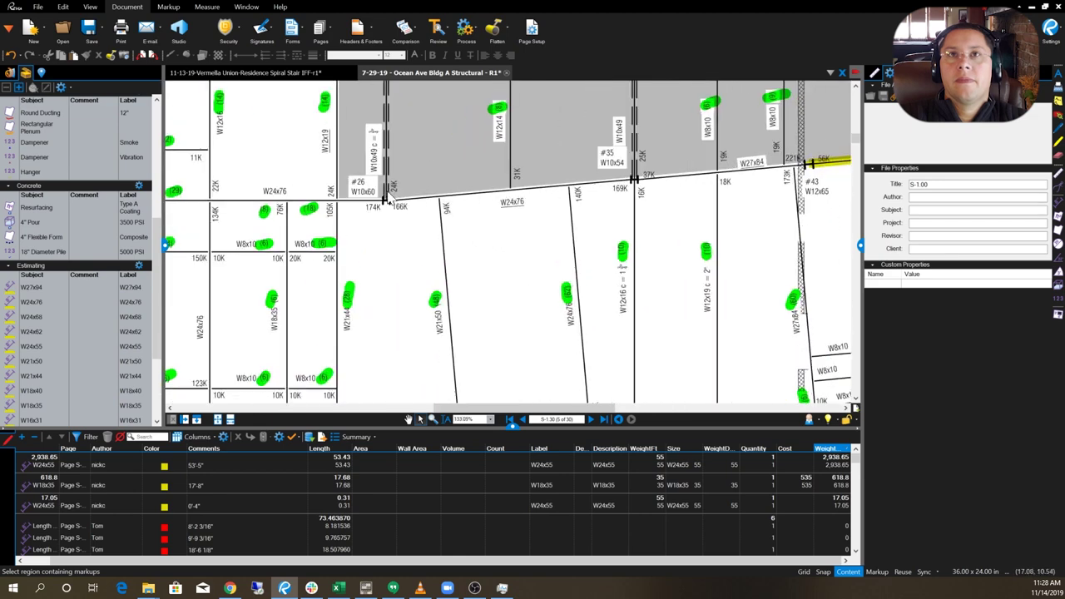
drag(532, 337, 457, 233)
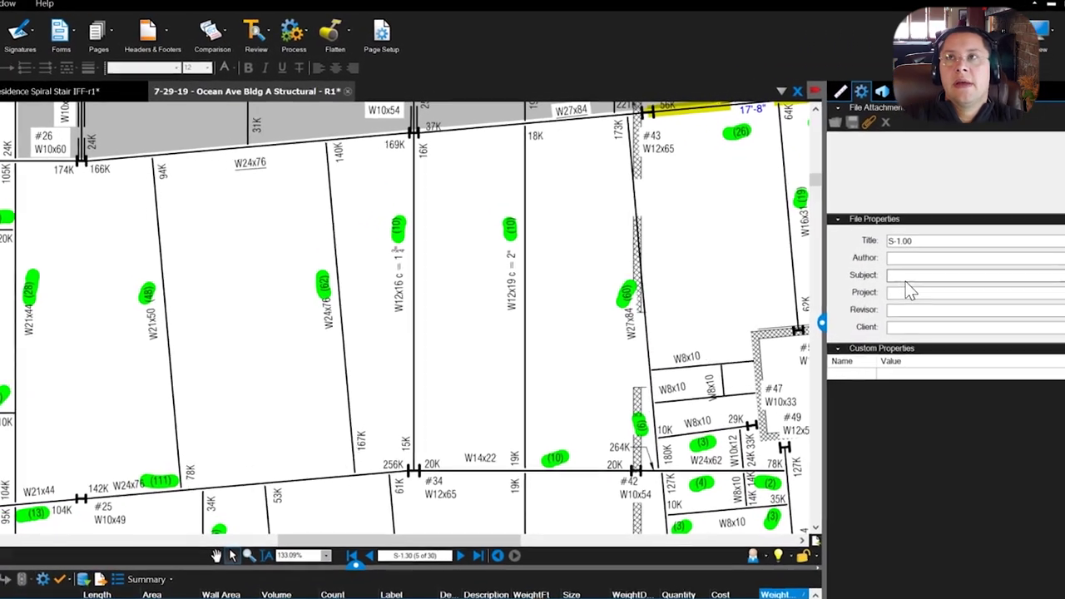
- Measure the left vertical beam at 28'-7" with the Length tool and open its properties
click(840, 92)
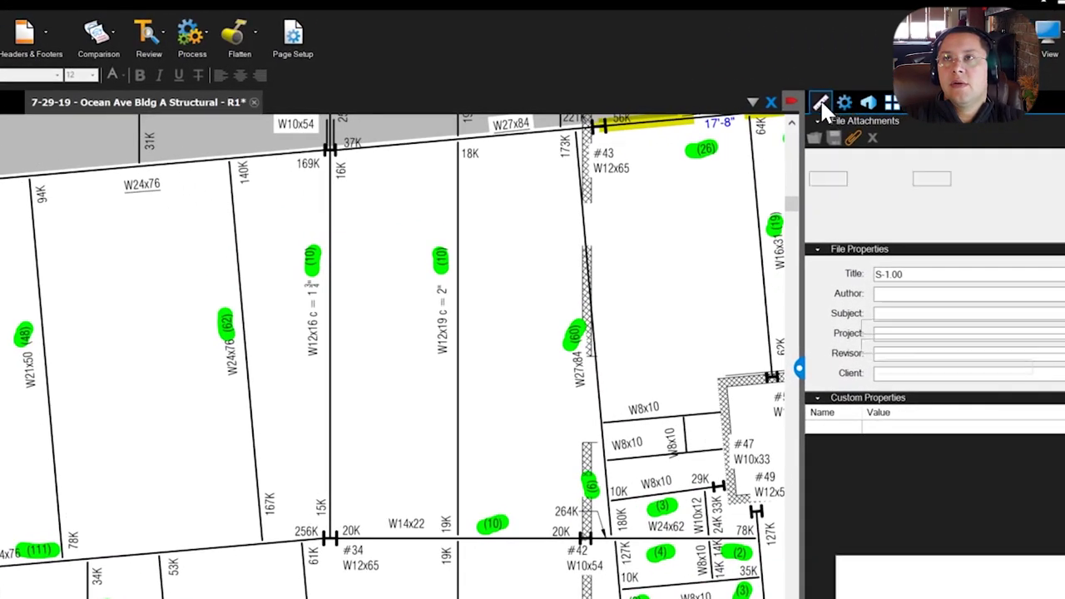
scroll(981, 349, up, 1)
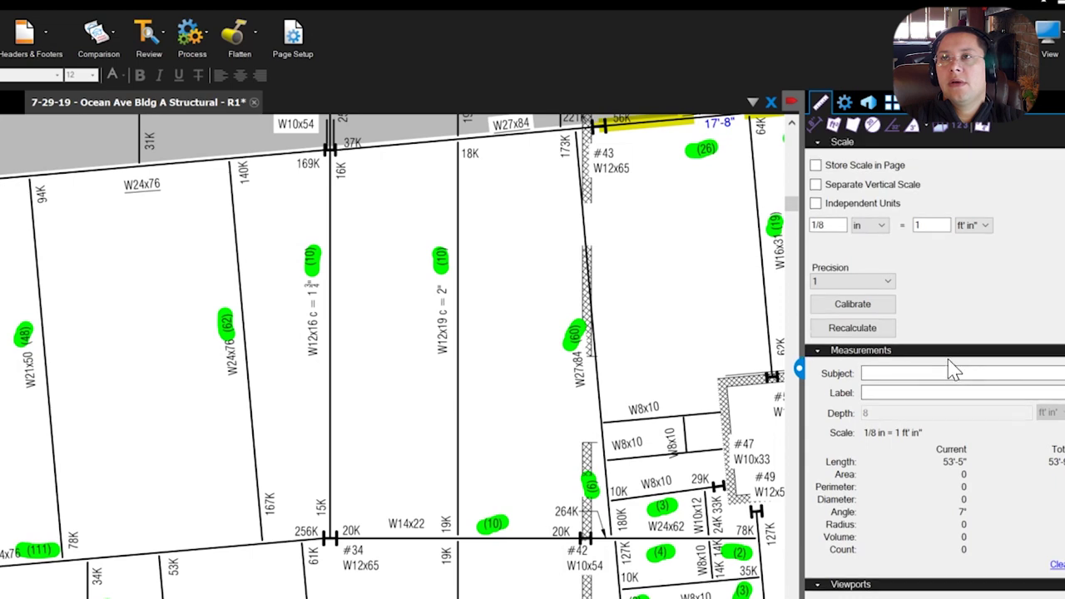
click(815, 122)
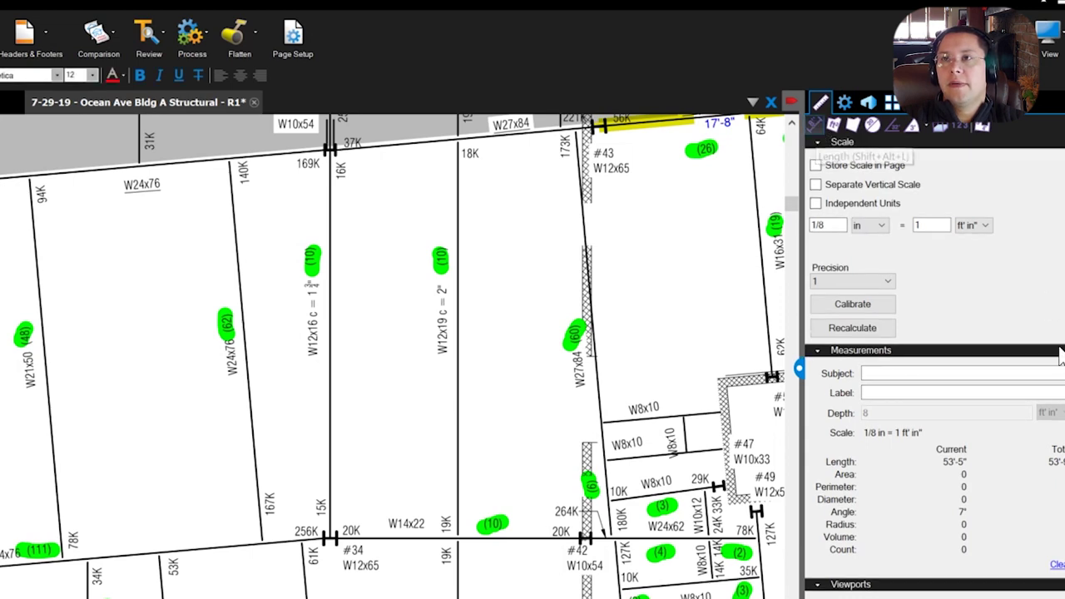
click(63, 558)
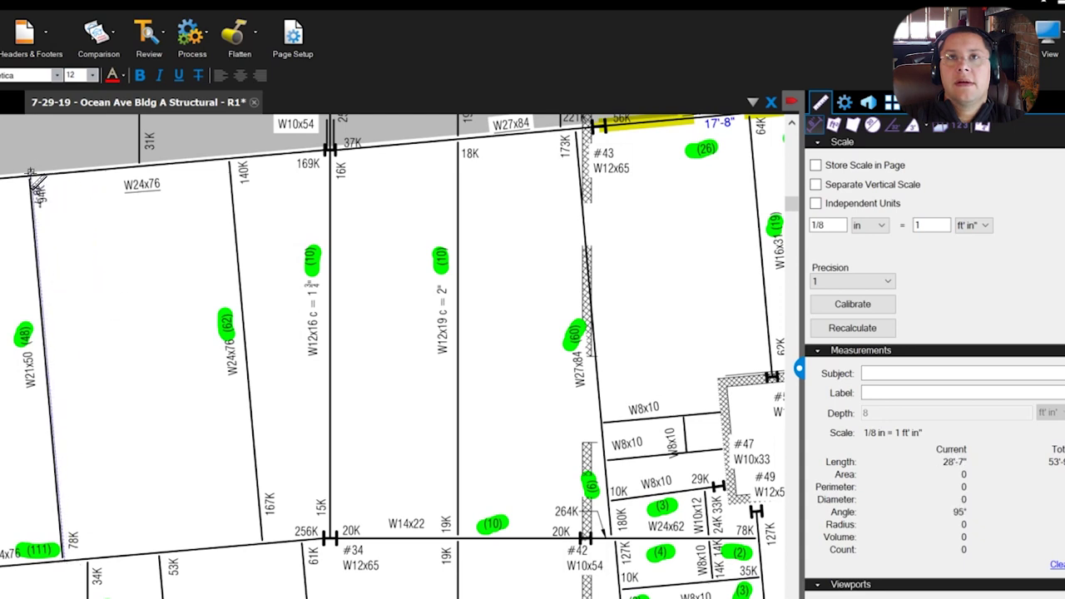
click(35, 171)
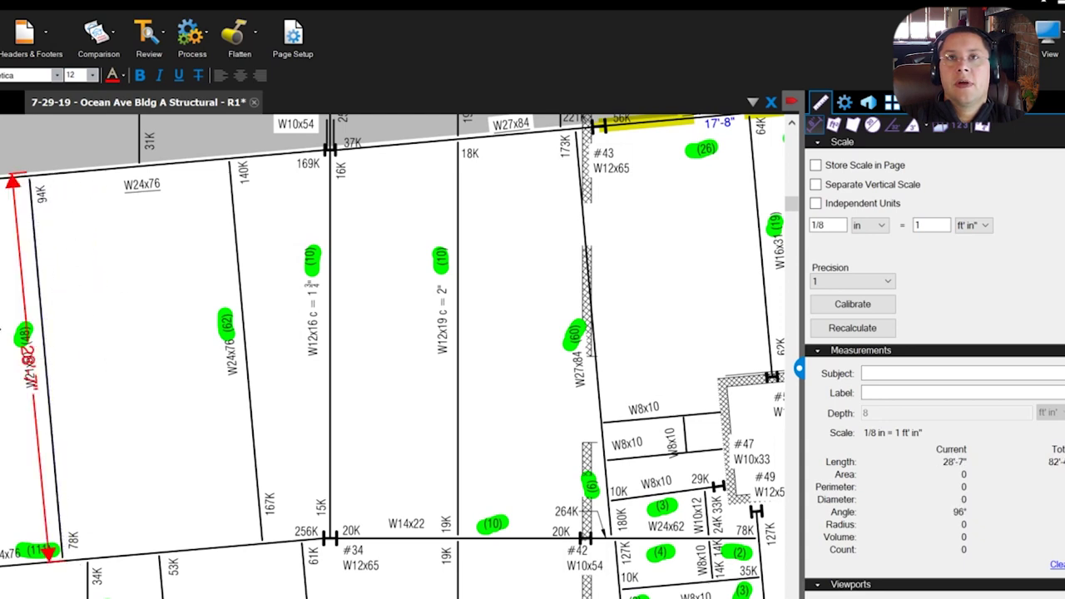
key(Escape)
click(40, 440)
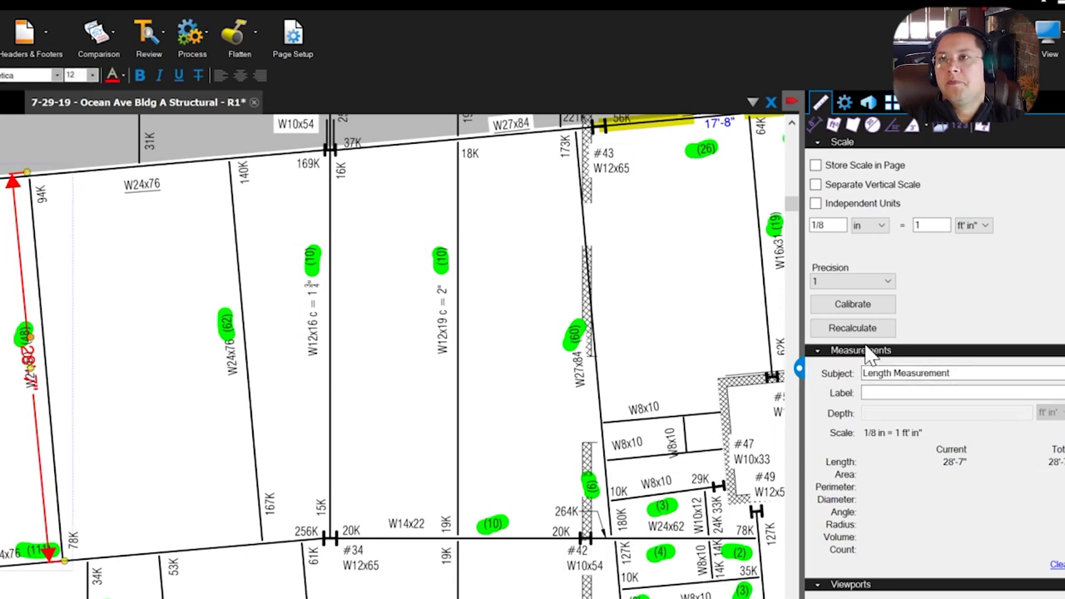
click(844, 103)
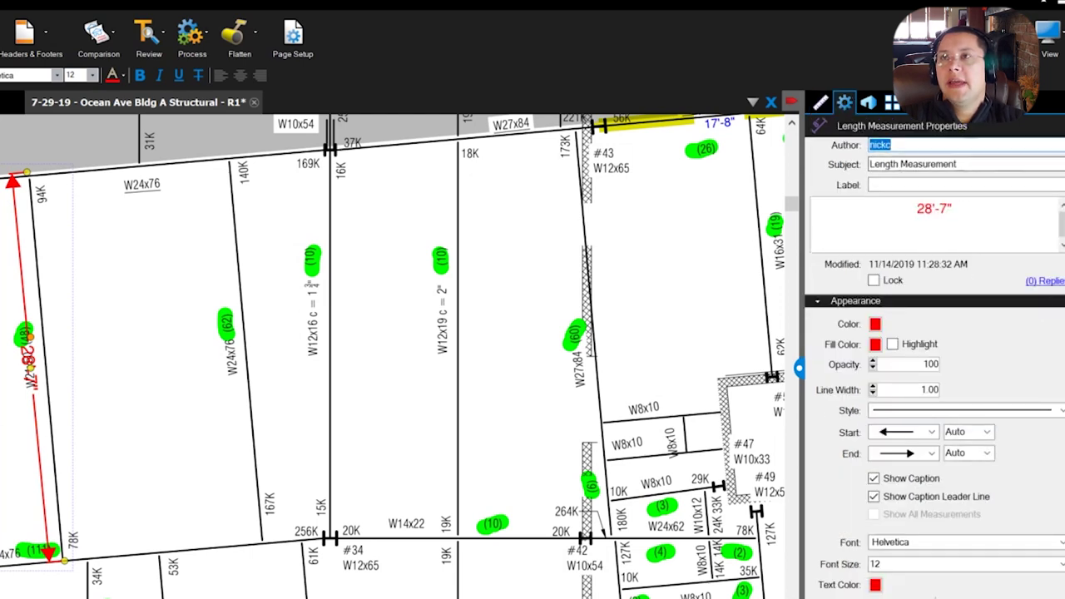
- Set the measurement's Subject, Size and Label all to W21x44
key(Tab)
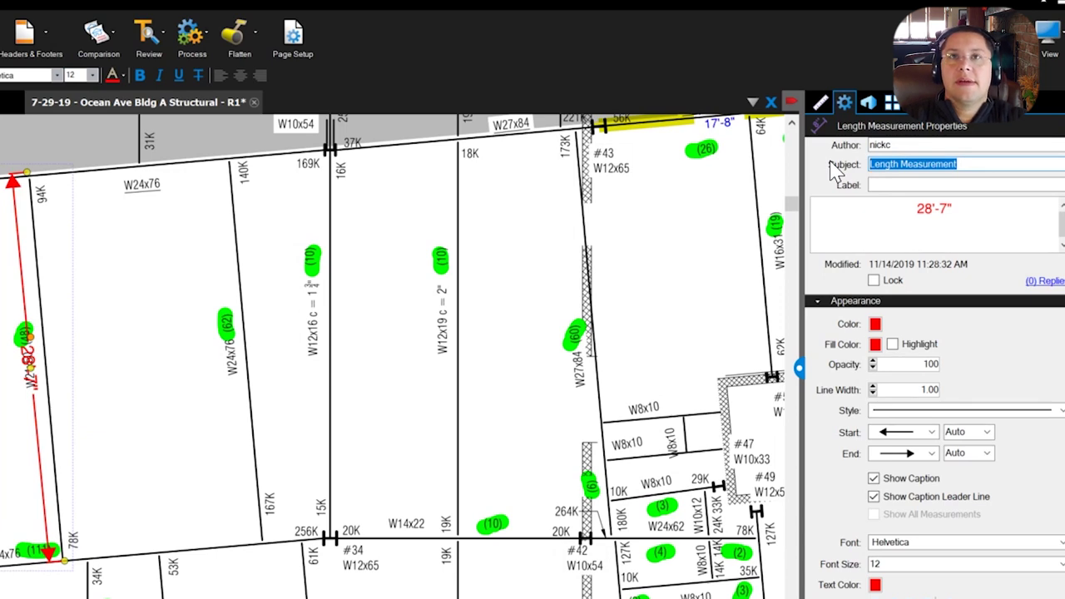
text(W21x44)
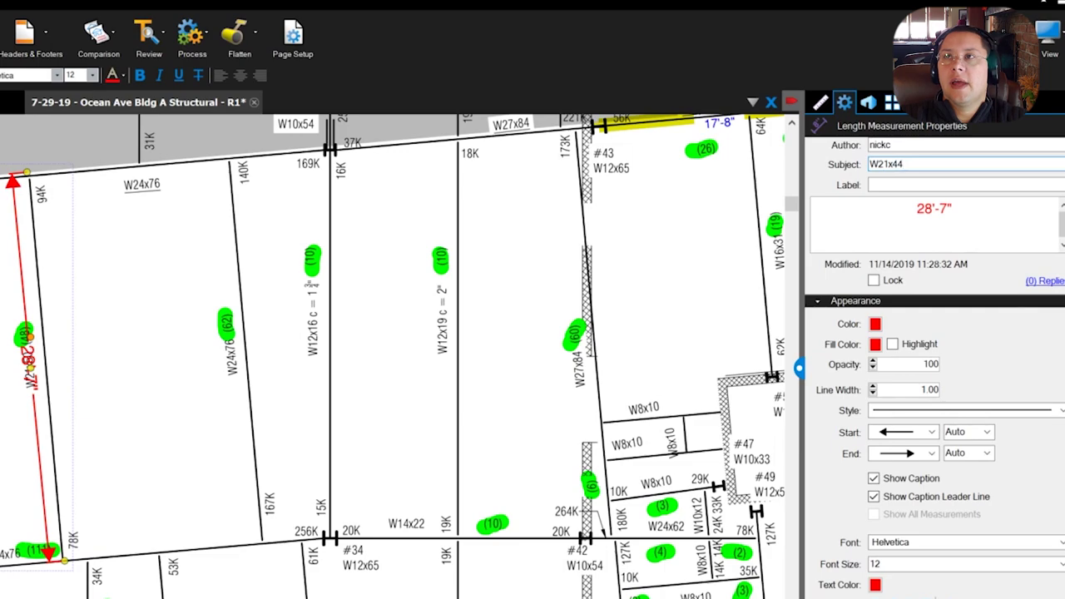
key(Return)
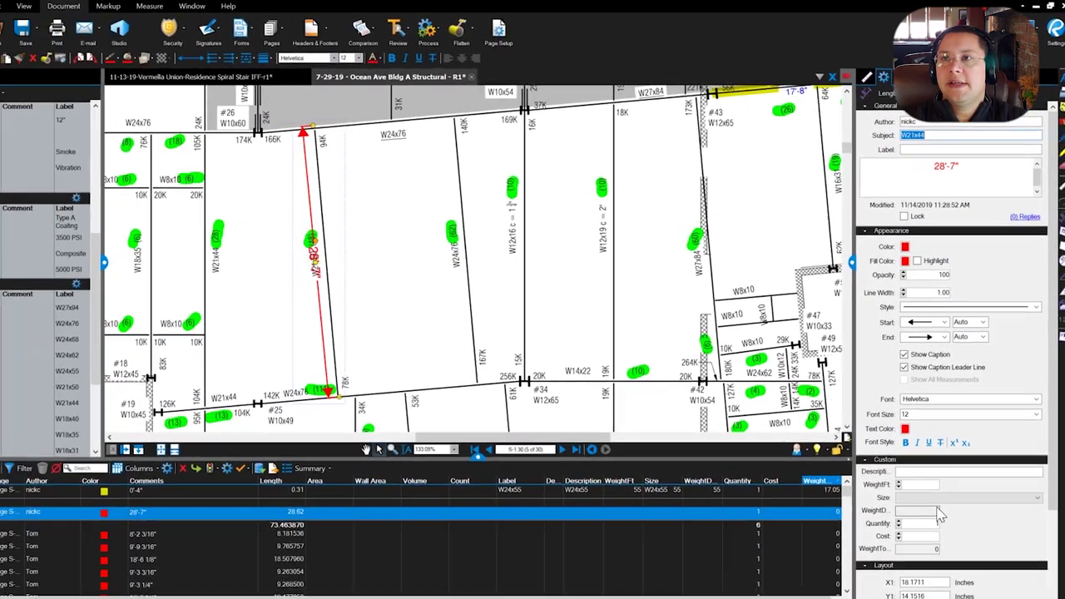
click(929, 498)
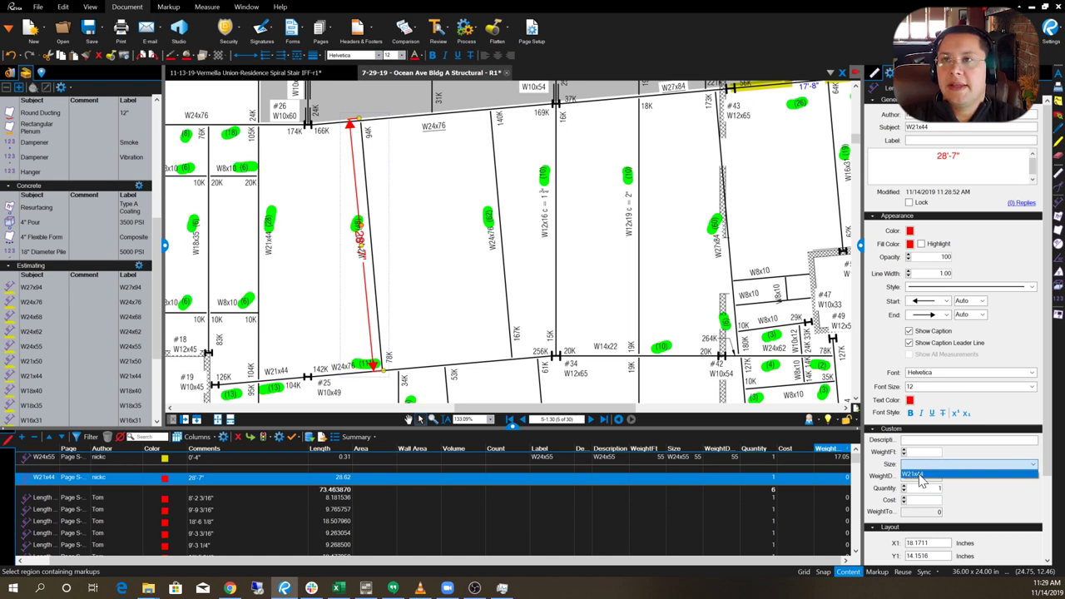
click(915, 474)
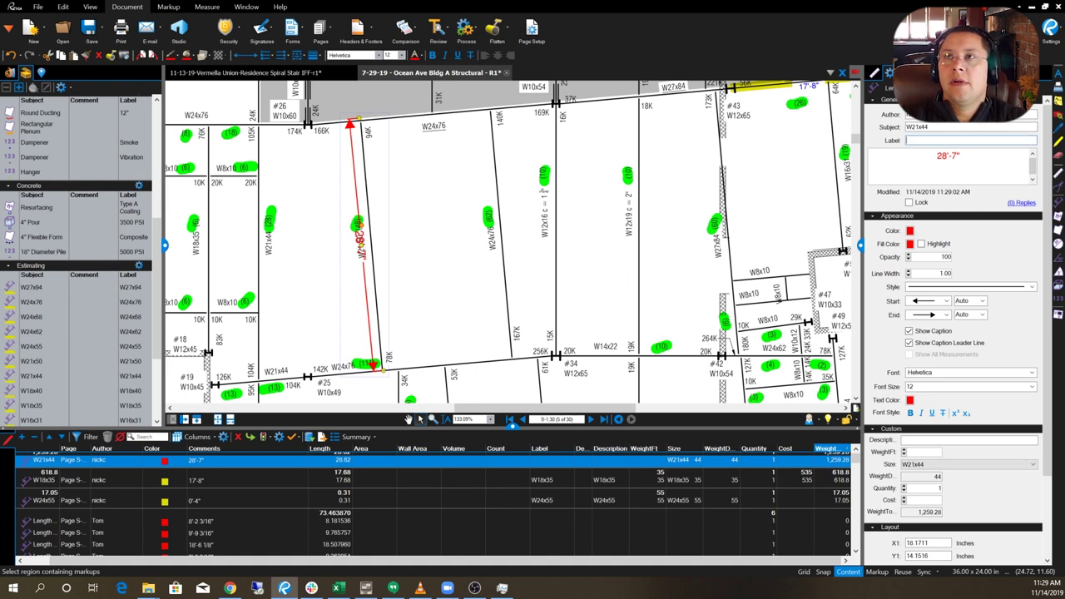
text(W21x44)
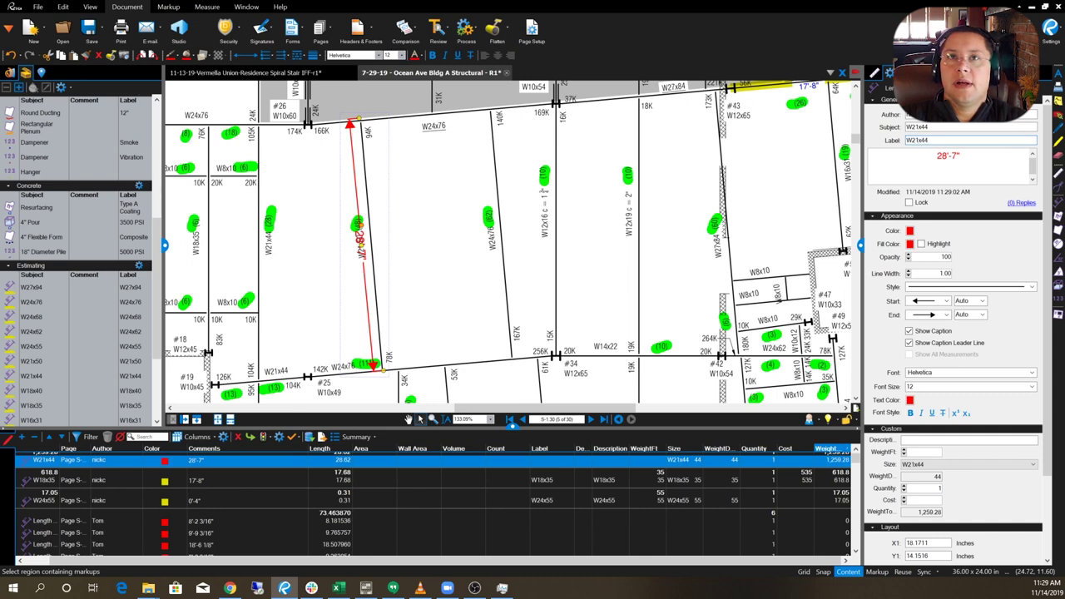
click(595, 278)
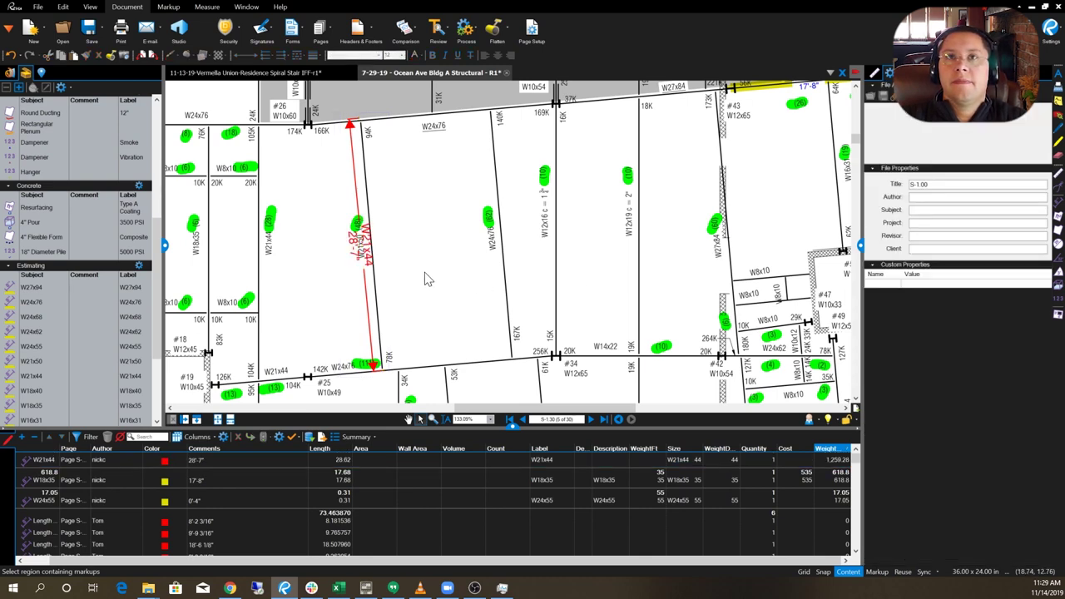
- Style the W21x44 measurement as a yellow, 5-width highlight line with no arrowheads and yellow fill
click(367, 297)
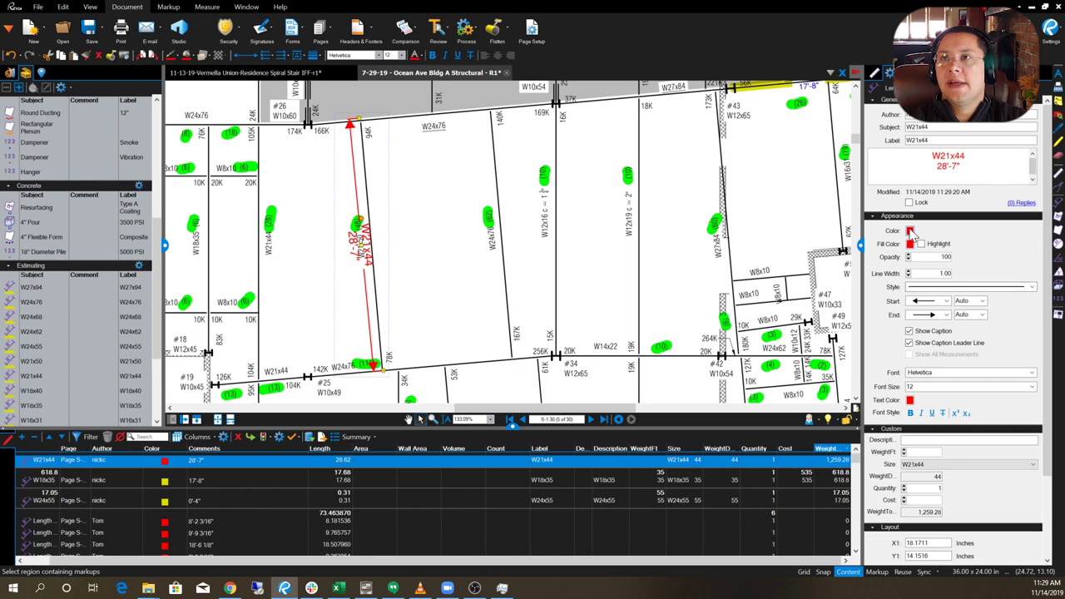
click(910, 233)
click(939, 280)
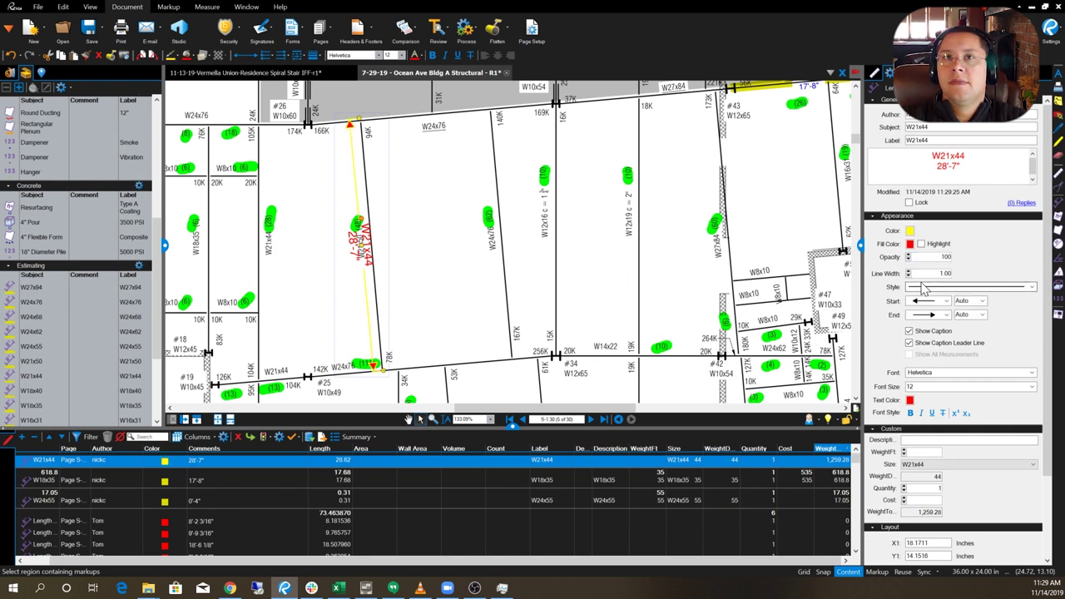
click(928, 301)
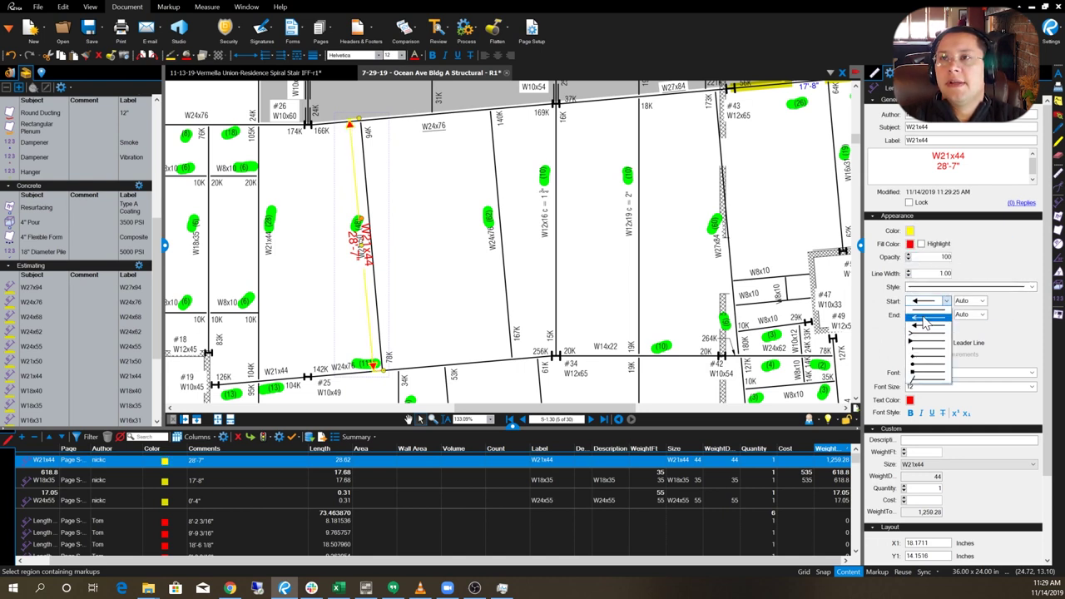
click(925, 320)
click(927, 301)
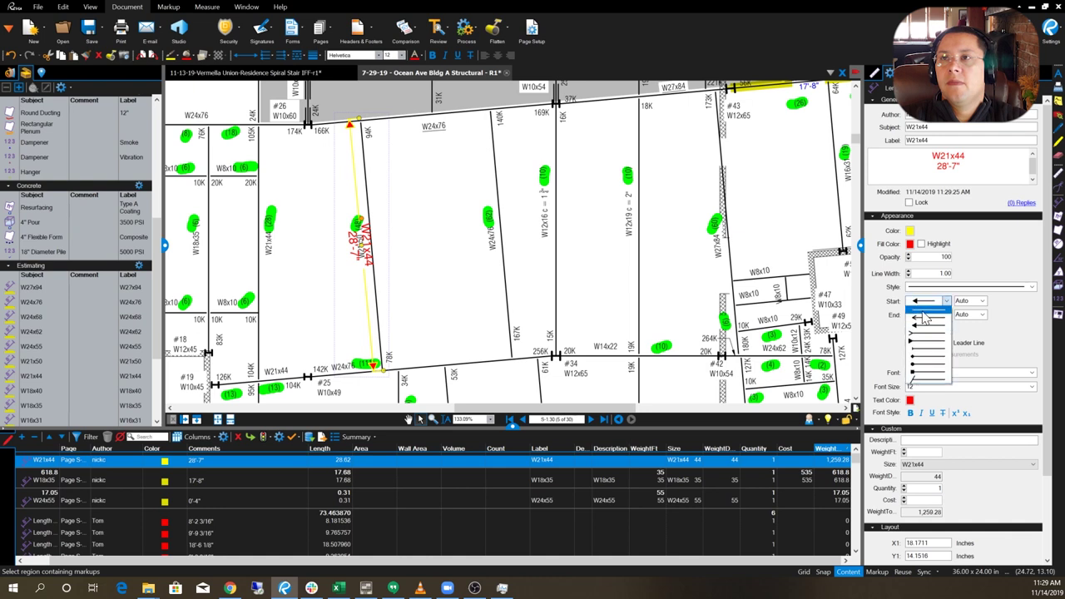
click(923, 319)
click(928, 301)
click(923, 308)
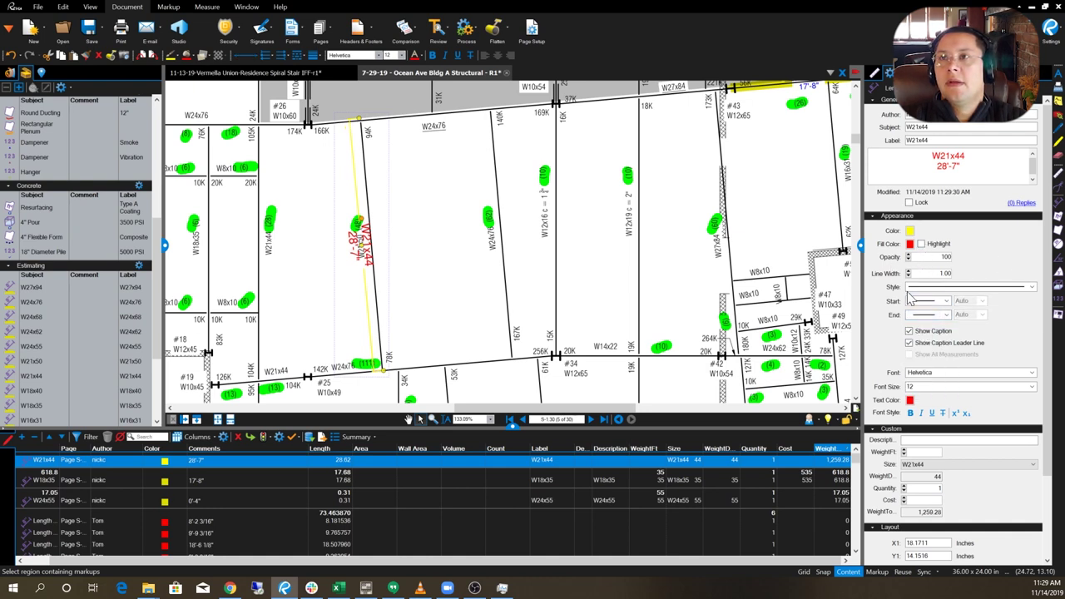
click(909, 271)
click(908, 272)
click(908, 272)
click(908, 272)
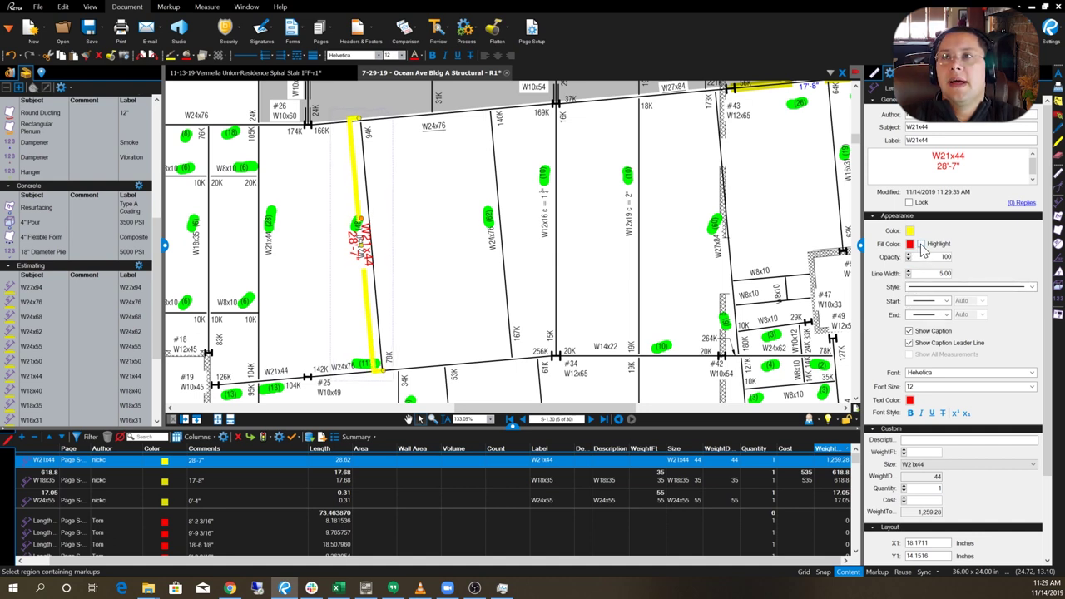
click(921, 245)
click(910, 243)
click(928, 300)
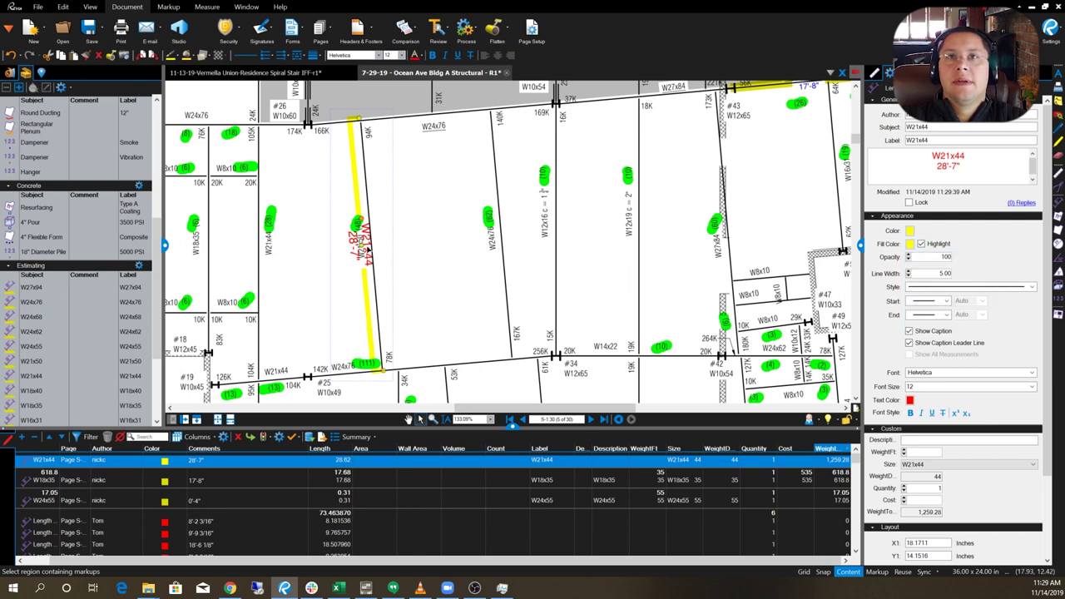
- Shift the yellow W21x44 line onto the beam and review it
click(364, 247)
click(363, 247)
drag(362, 248, 374, 249)
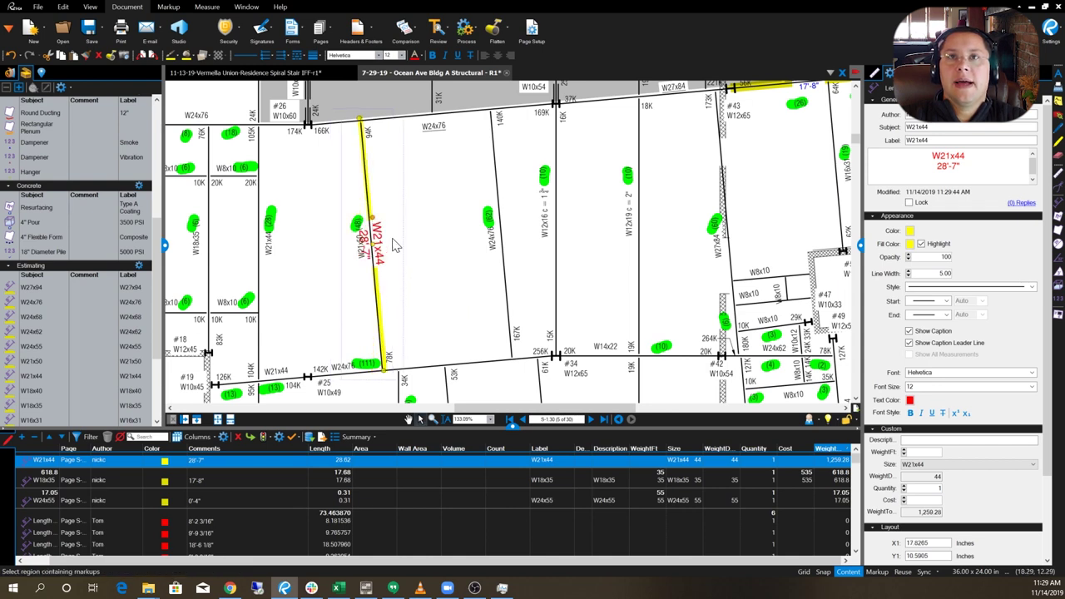
click(391, 242)
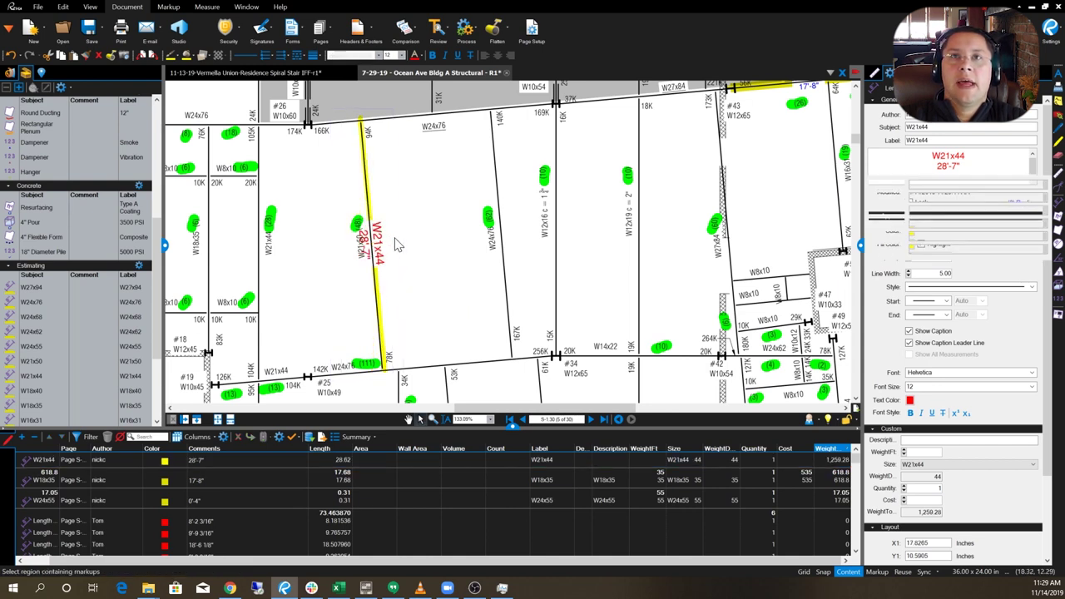
scroll(371, 196, up, 3)
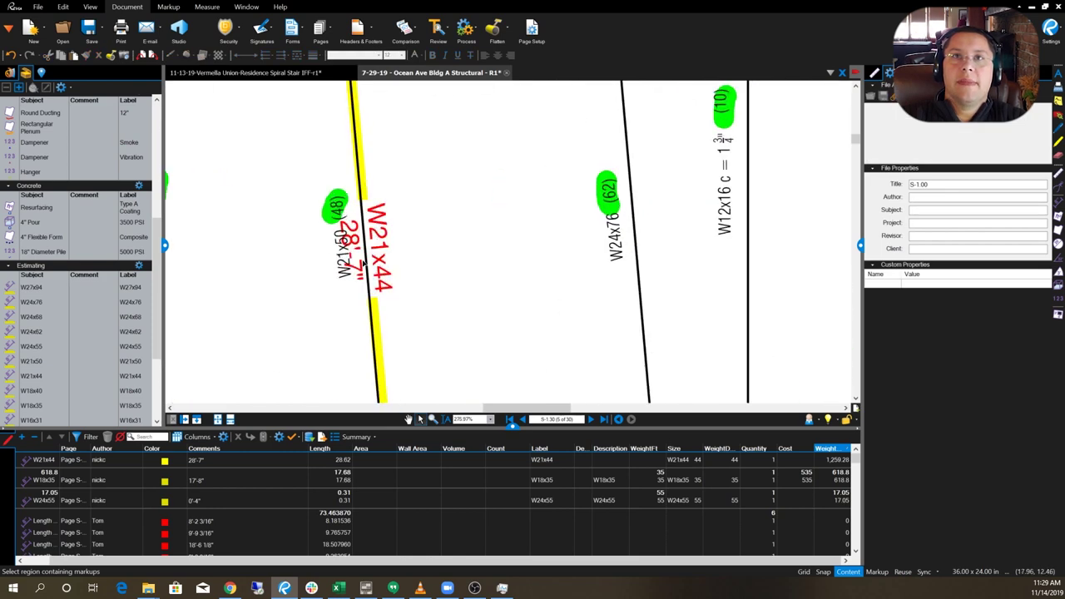
scroll(407, 264, down, 4)
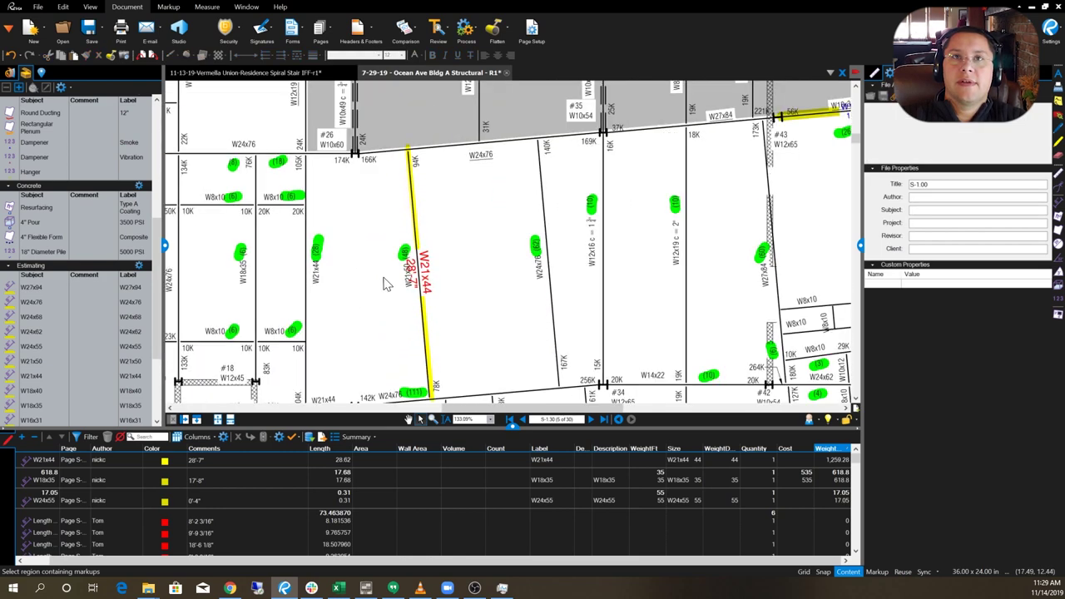
scroll(433, 283, up, 3)
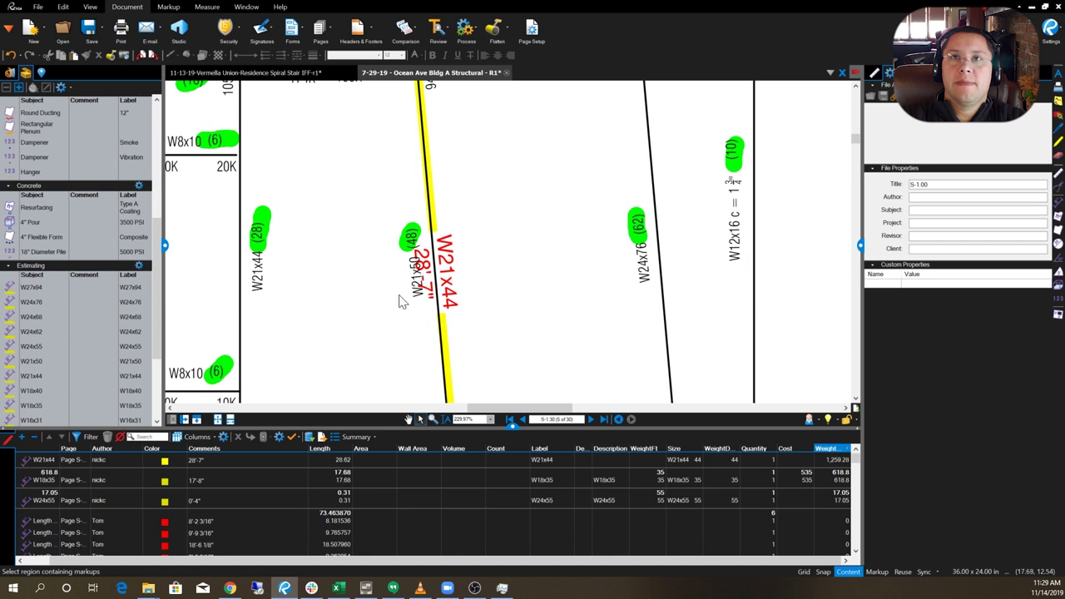
click(434, 250)
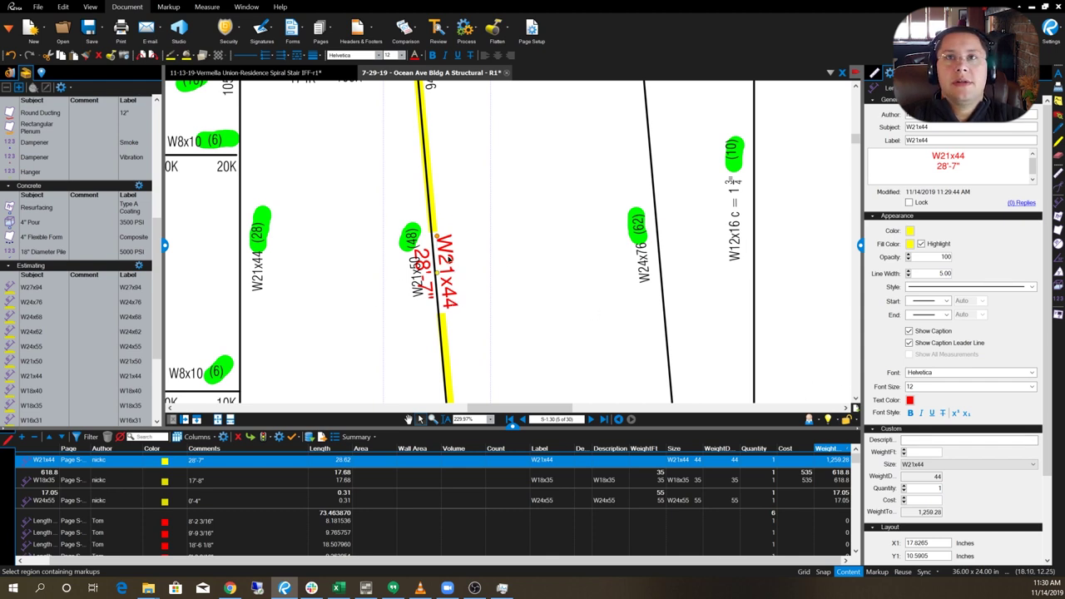
- Add the styled W21x44 measurement (28'-7") to the Estimating tool chest as a reusable W21x44 tool
right_click(439, 238)
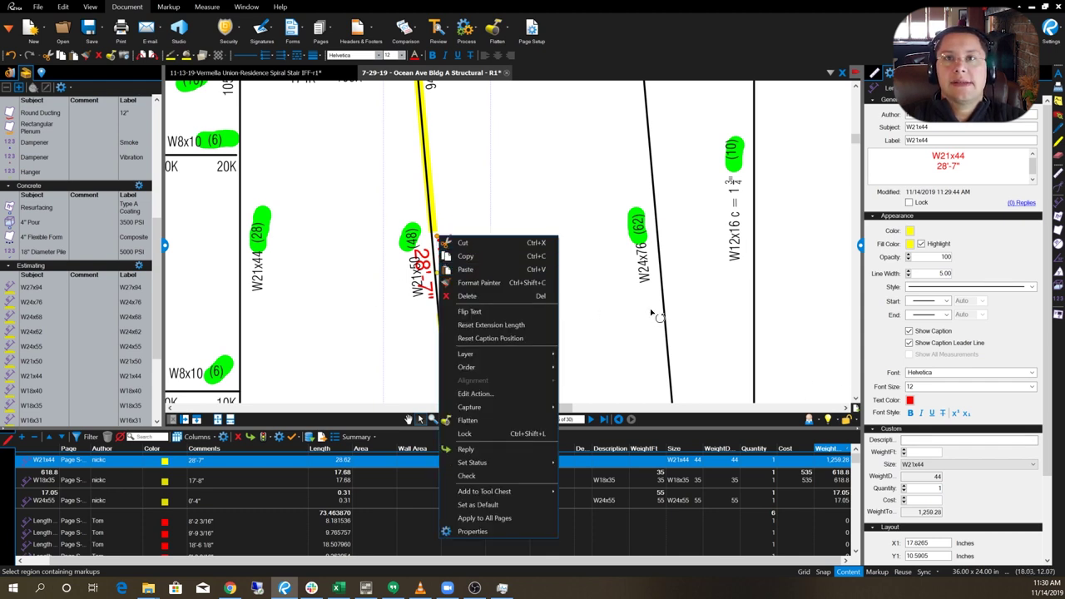
mouse_move(532, 501)
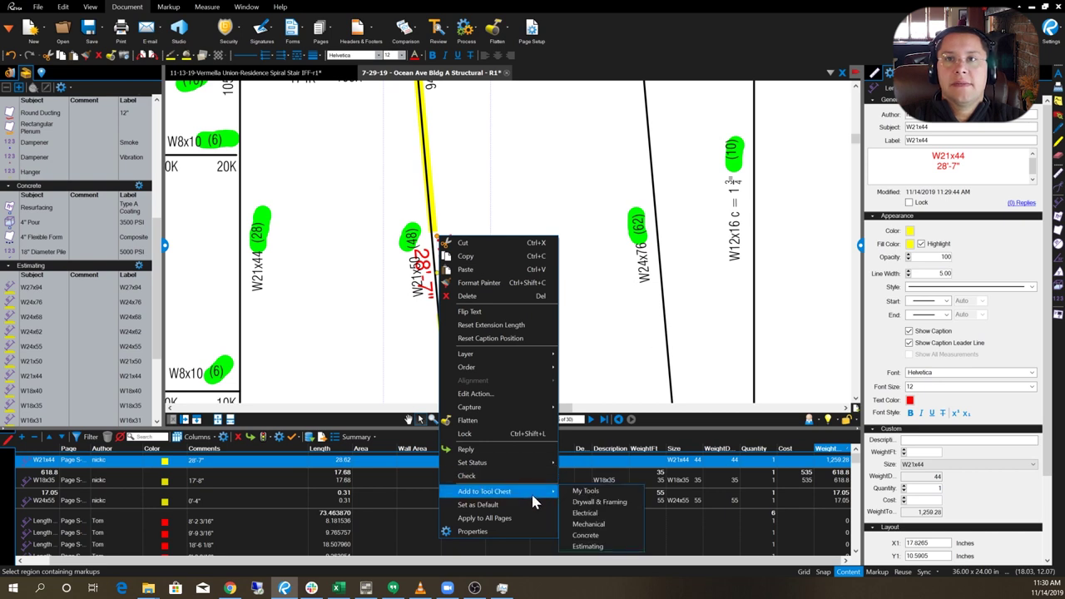
click(587, 546)
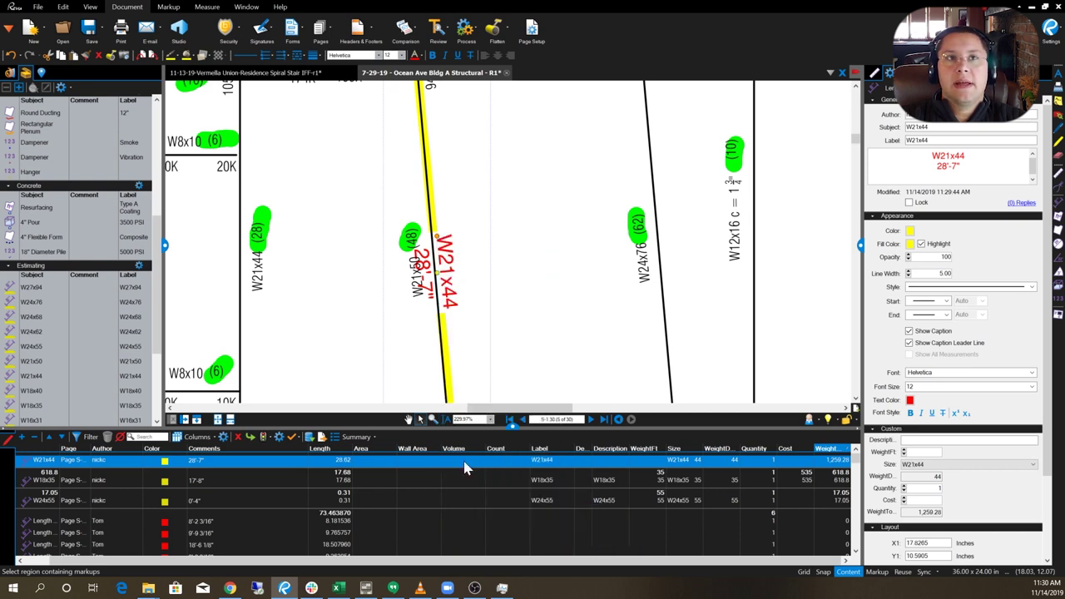
drag(156, 341, 158, 408)
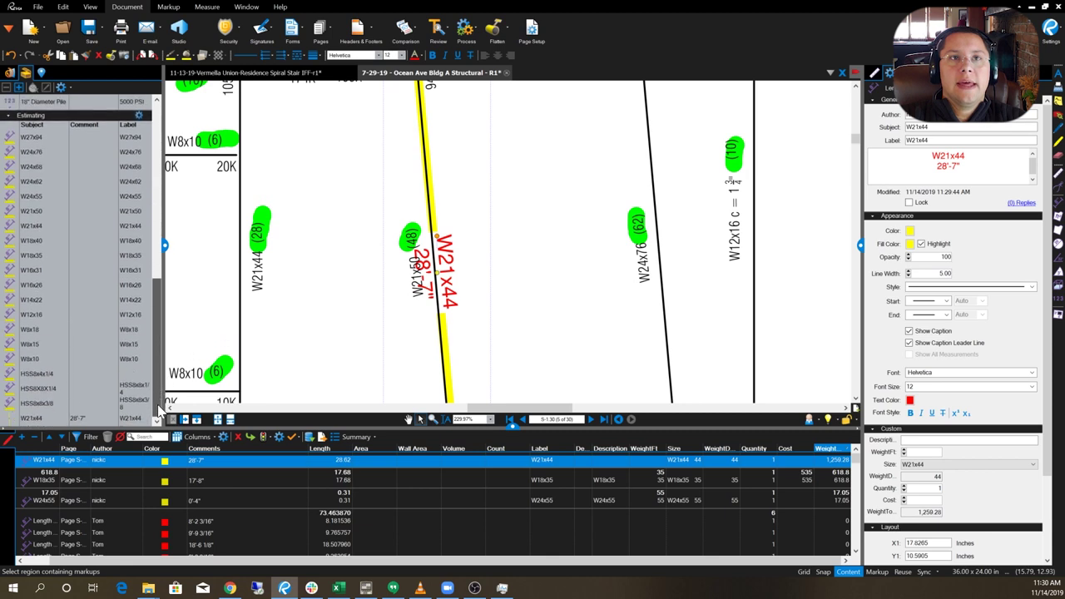
click(35, 420)
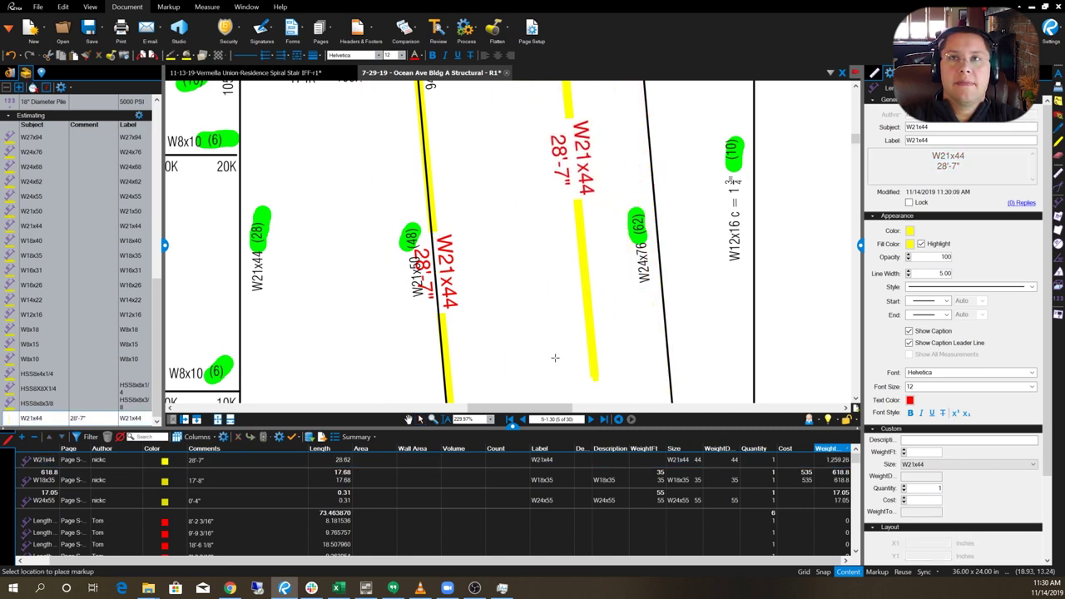
key(Escape)
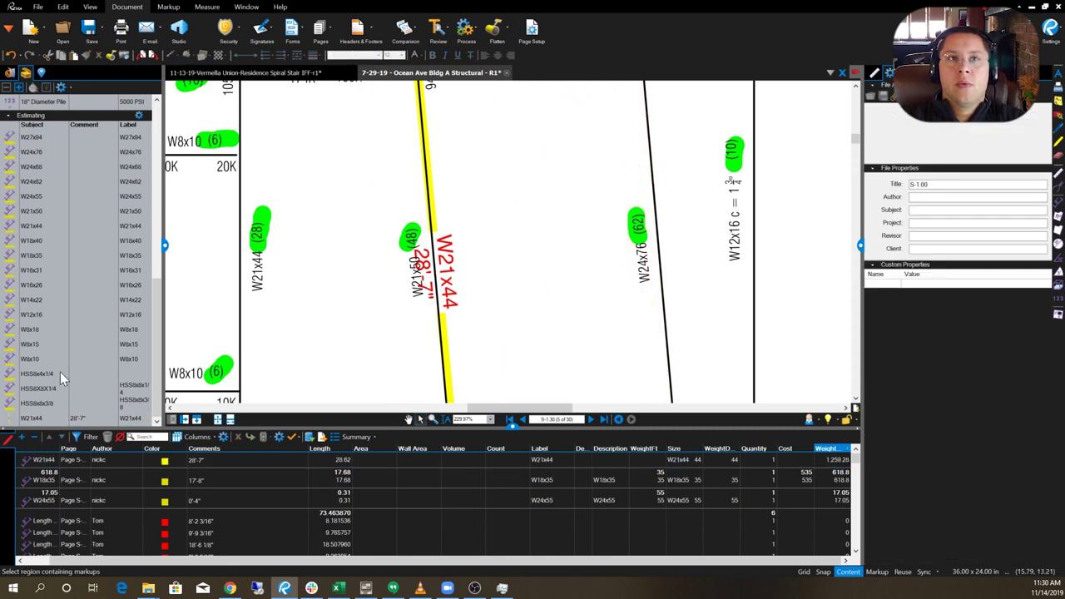
- Set the W21x44 tool to Properties Mode and measure the vertical W21x44 beam at 29'-0"
right_click(47, 414)
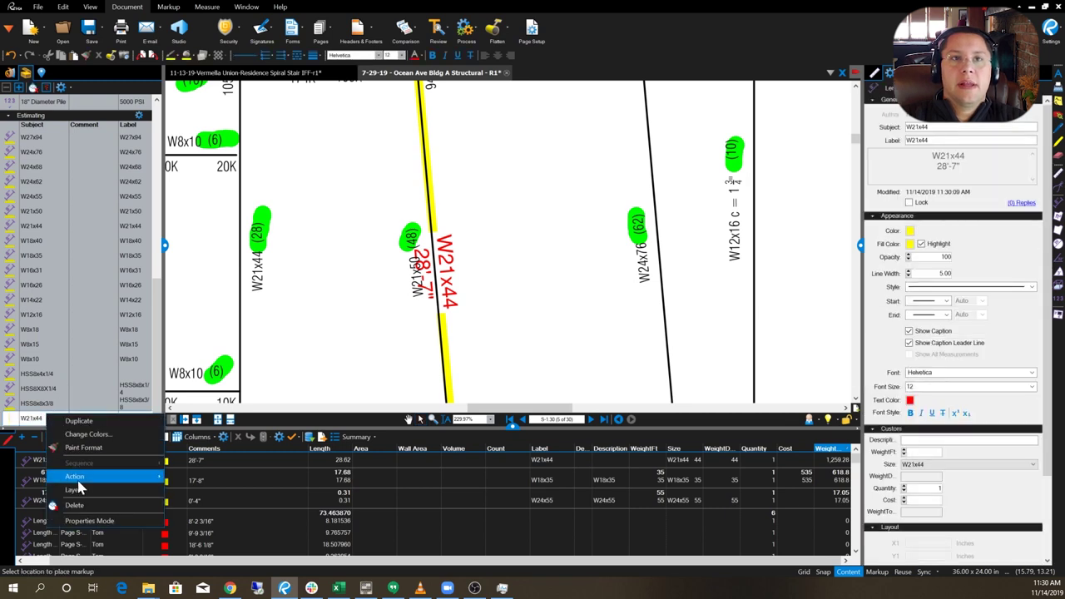
click(104, 523)
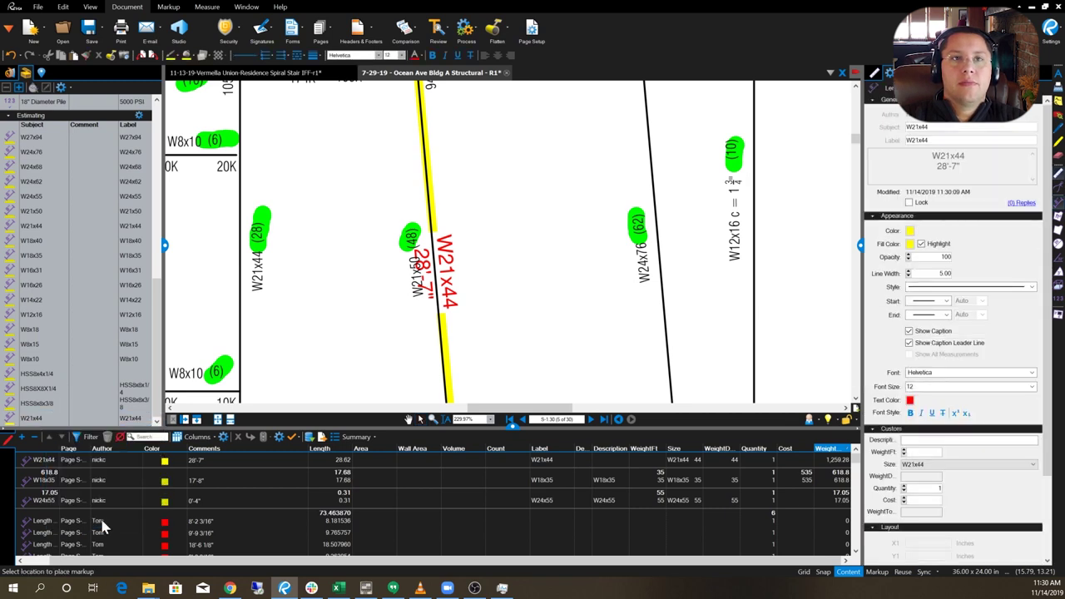
click(40, 421)
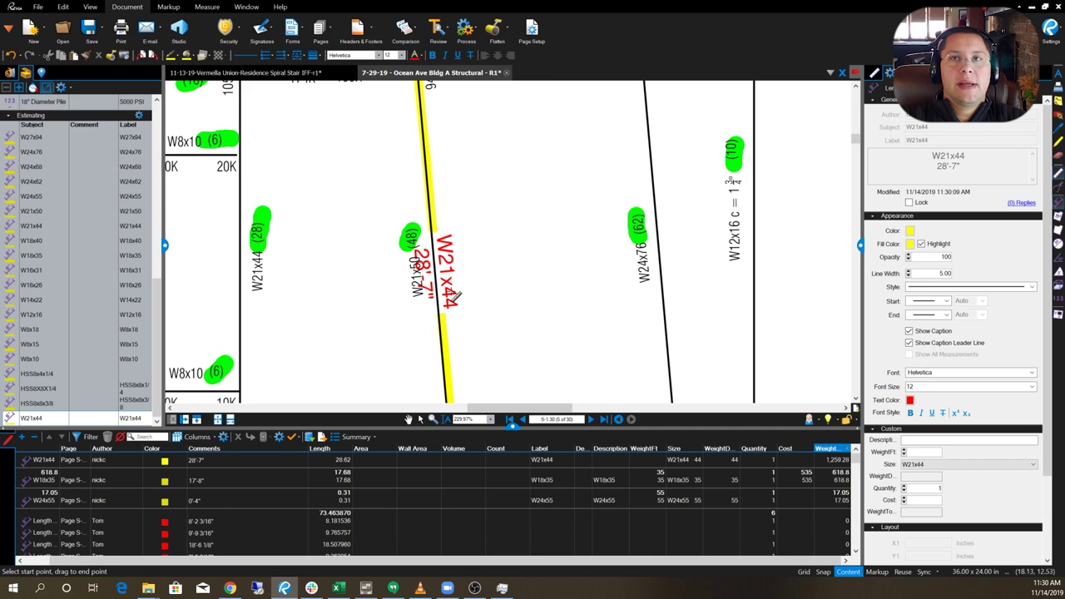
scroll(355, 243, down, 2)
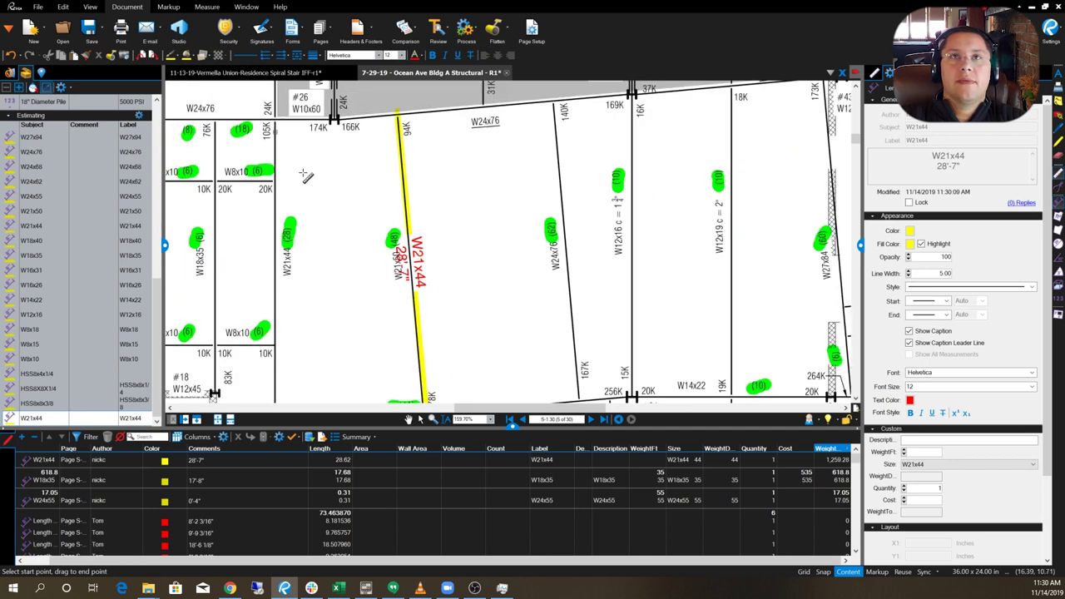
scroll(306, 176, down, 2)
scroll(292, 320, up, 3)
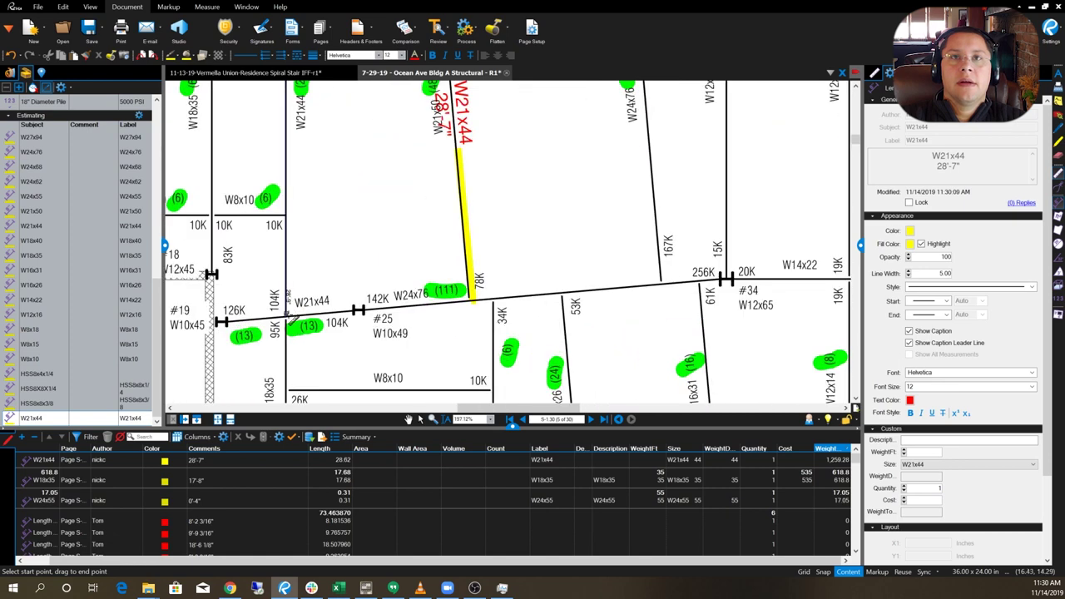
drag(287, 299, 287, 161)
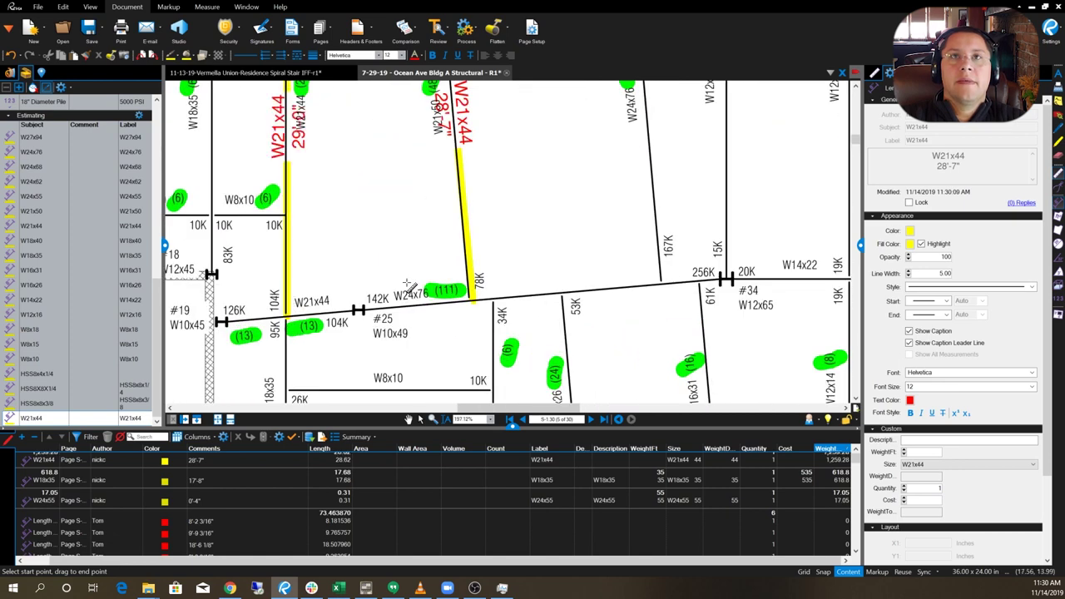
scroll(329, 291, down, 4)
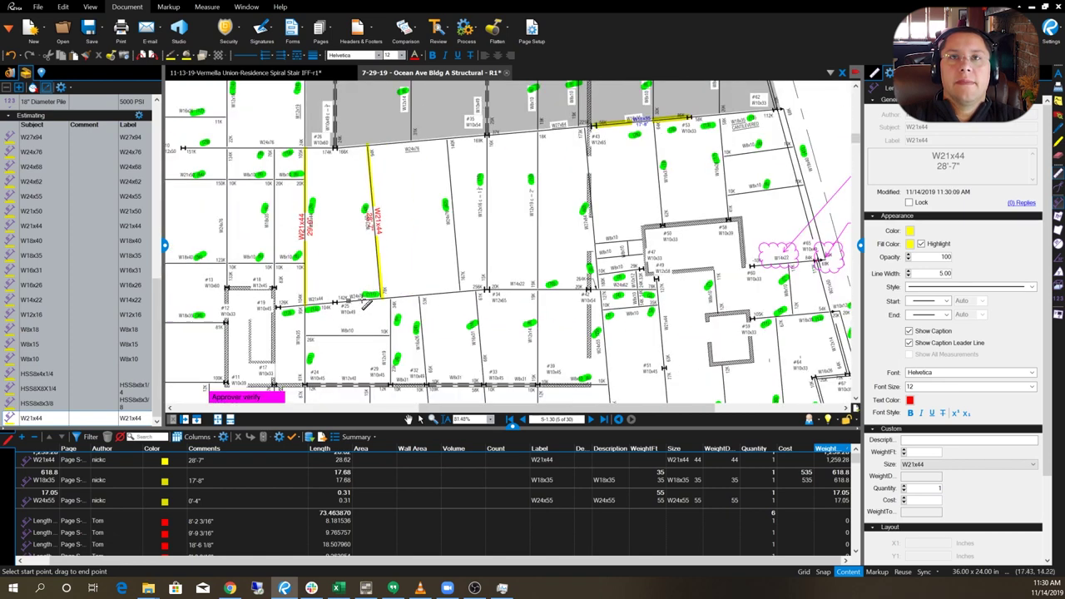
scroll(434, 295, up, 2)
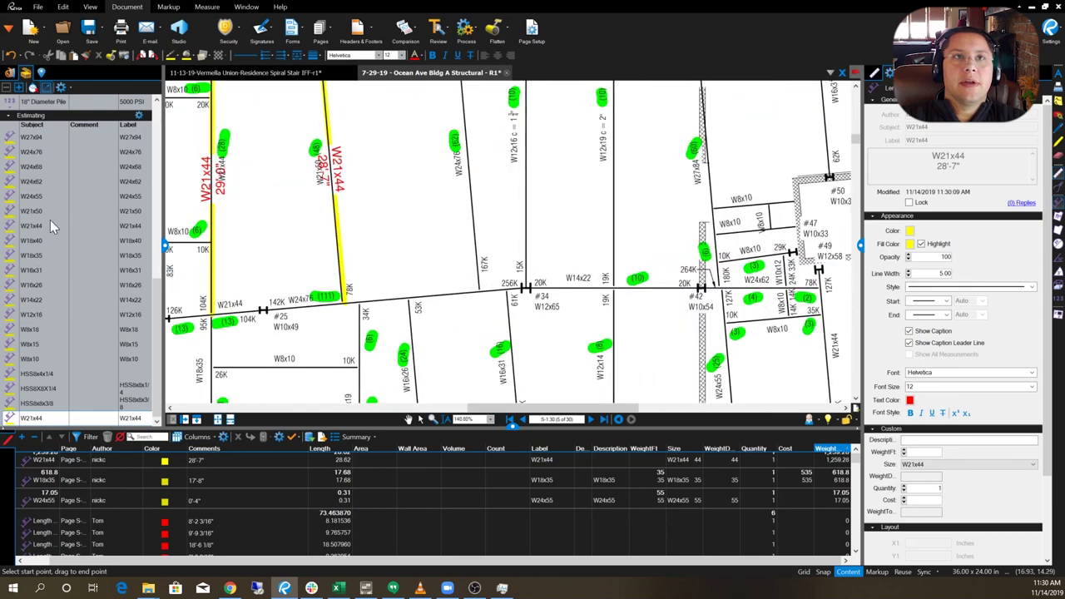
- Measure the W24x76 beams with the W24x76 tool, at 28'-2" and 28'-1"
click(27, 152)
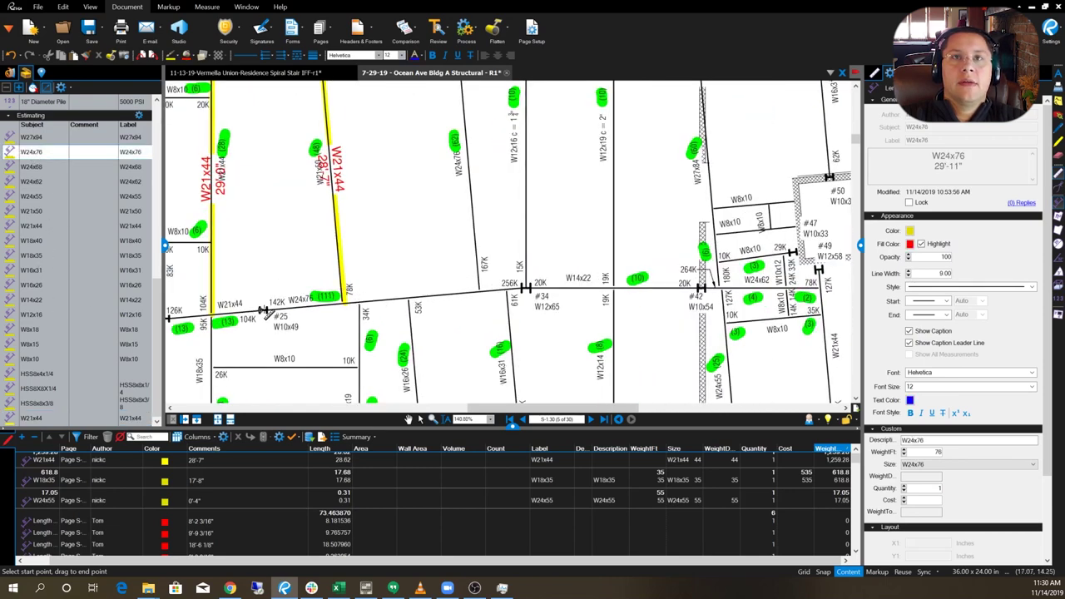
scroll(265, 311, up, 3)
mouse_move(264, 311)
mouse_down()
mouse_move(461, 316)
mouse_move(869, 272)
mouse_move(794, 264)
mouse_up()
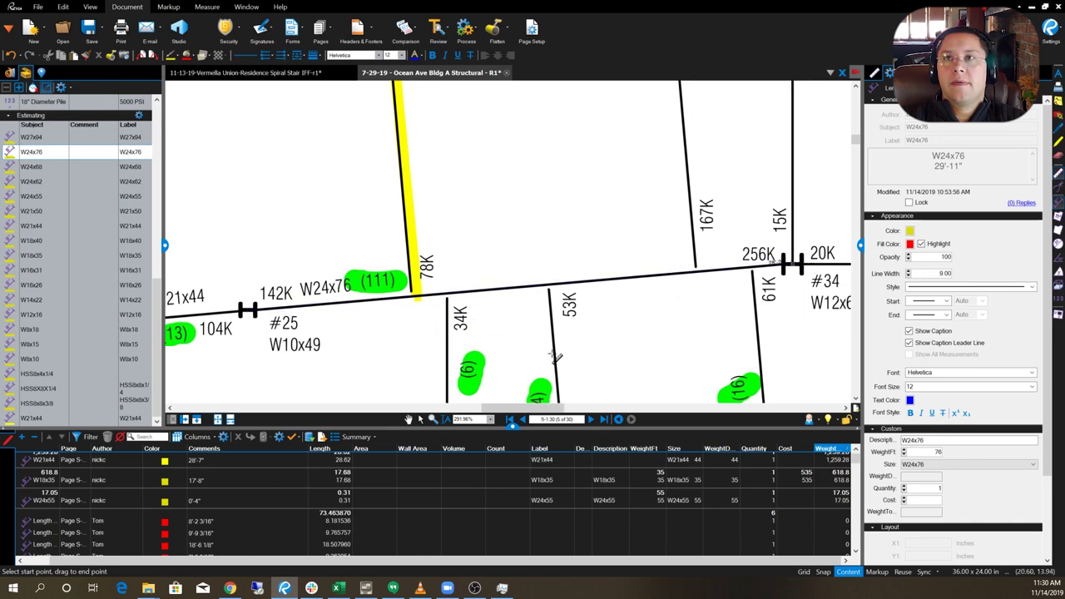
scroll(532, 341, down, 4)
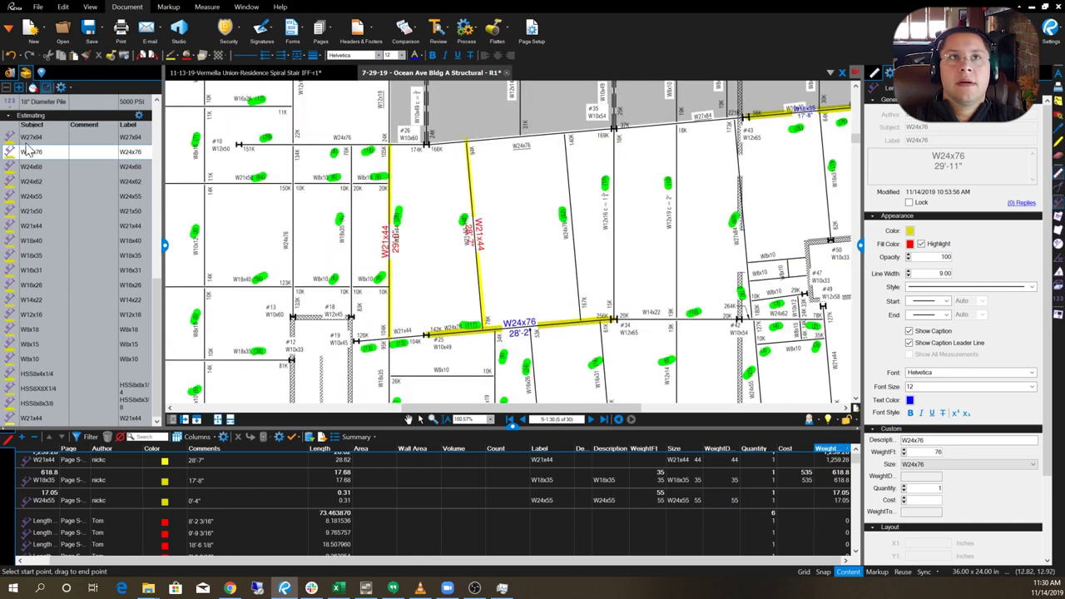
scroll(582, 320, up, 3)
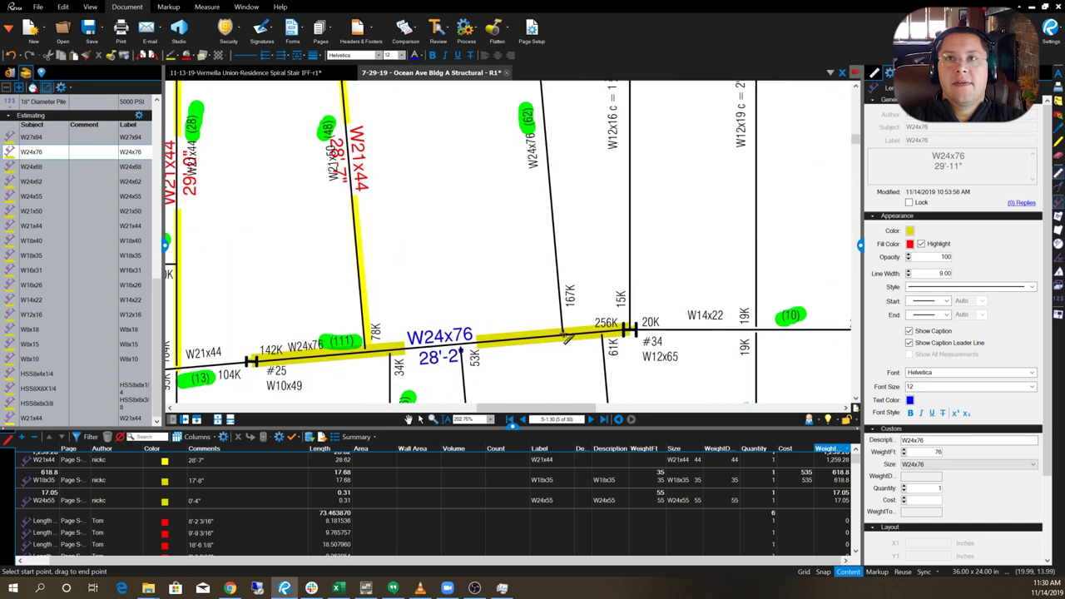
scroll(563, 343, down, 5)
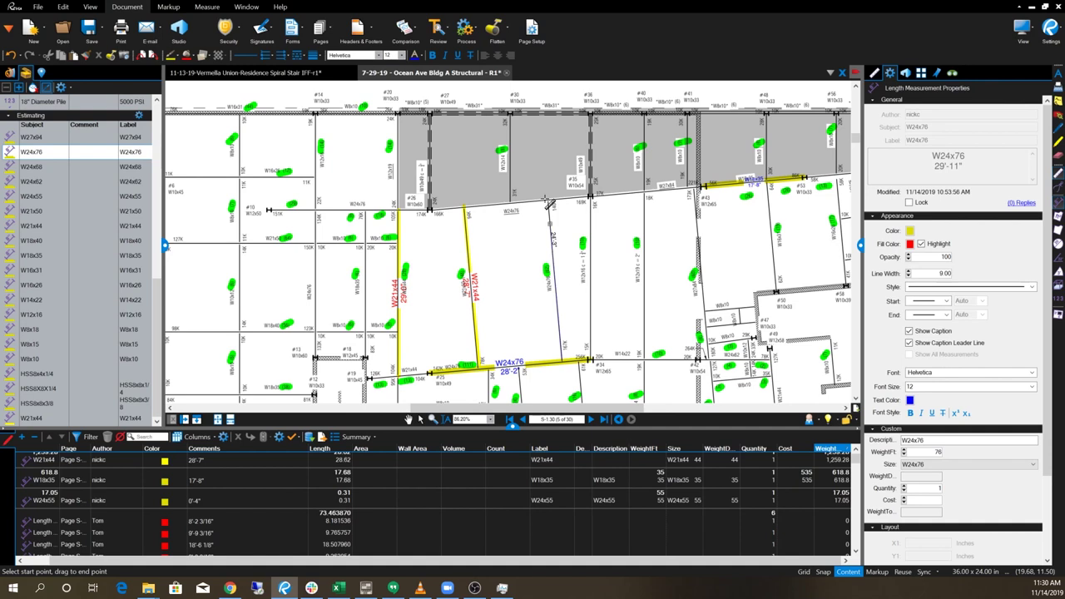
scroll(549, 204, up, 4)
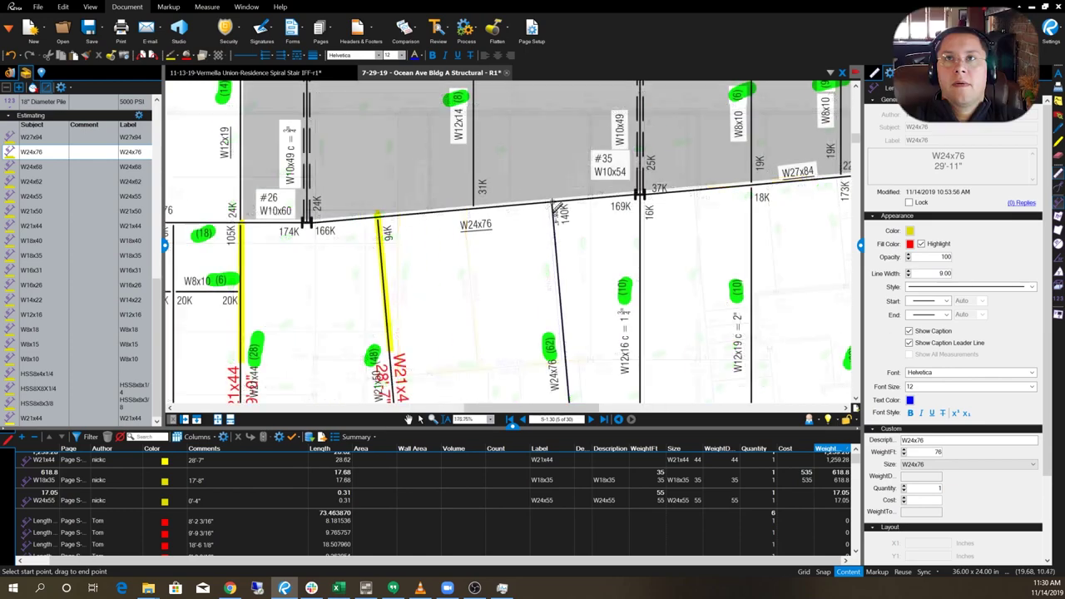
drag(549, 201, 565, 339)
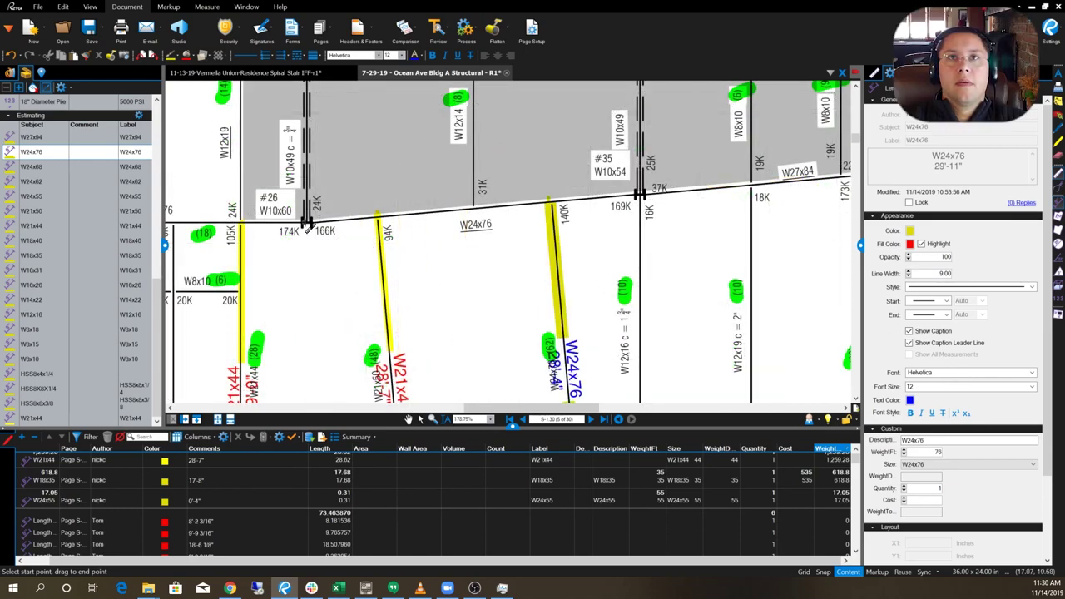
scroll(478, 215, up, 3)
scroll(443, 220, up, 2)
click(450, 226)
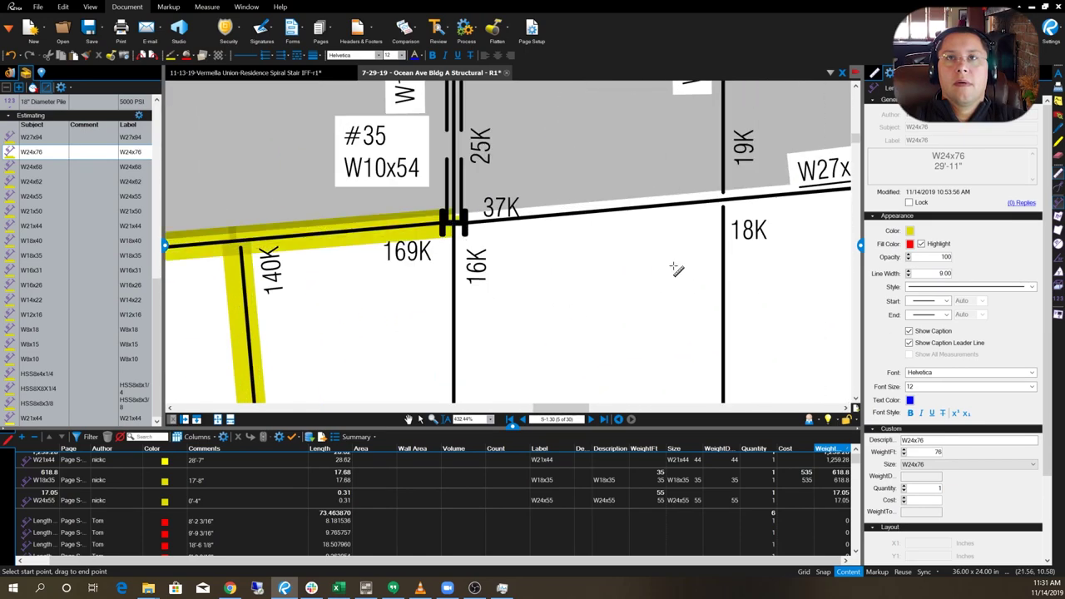
- Stop measuring, group the Markups List by page, and select the W24x76 markup
key(Escape)
scroll(546, 259, down, 1)
scroll(546, 259, down, 10)
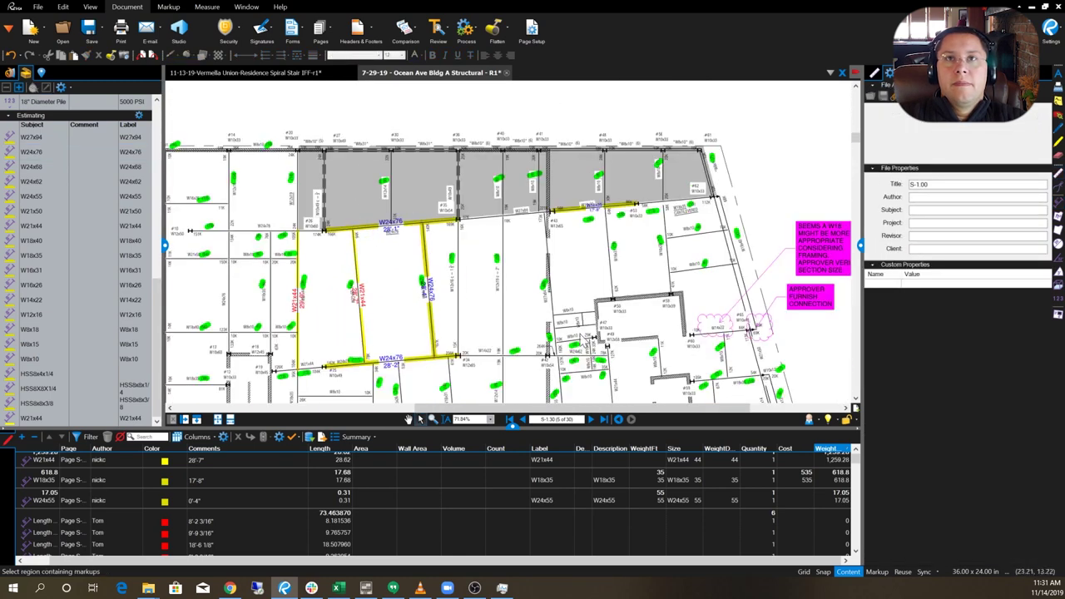
scroll(847, 481, up, 5)
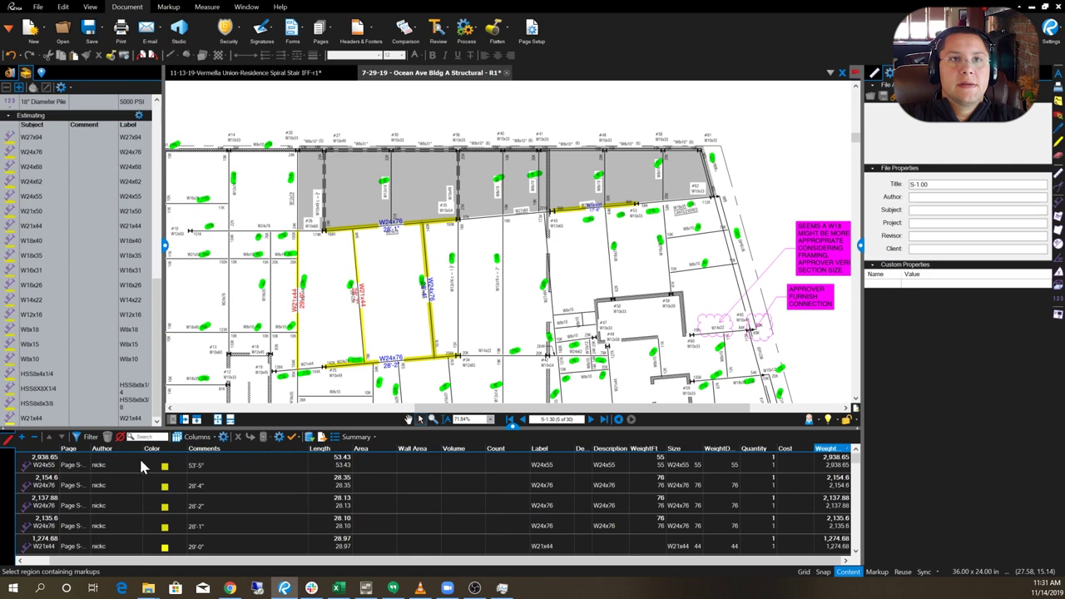
click(70, 449)
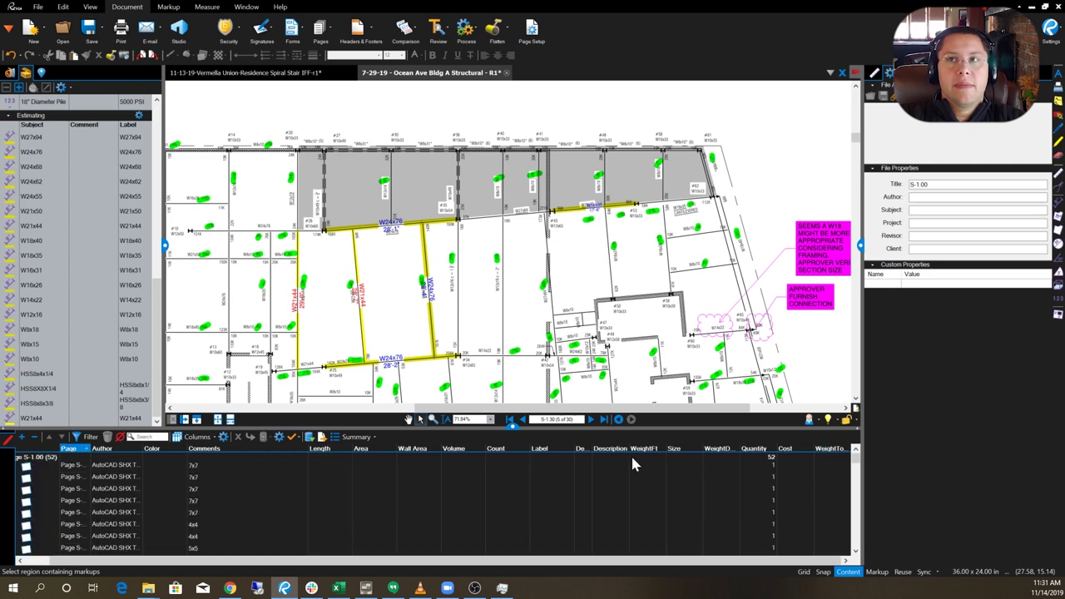
scroll(425, 519, down, 2)
click(417, 504)
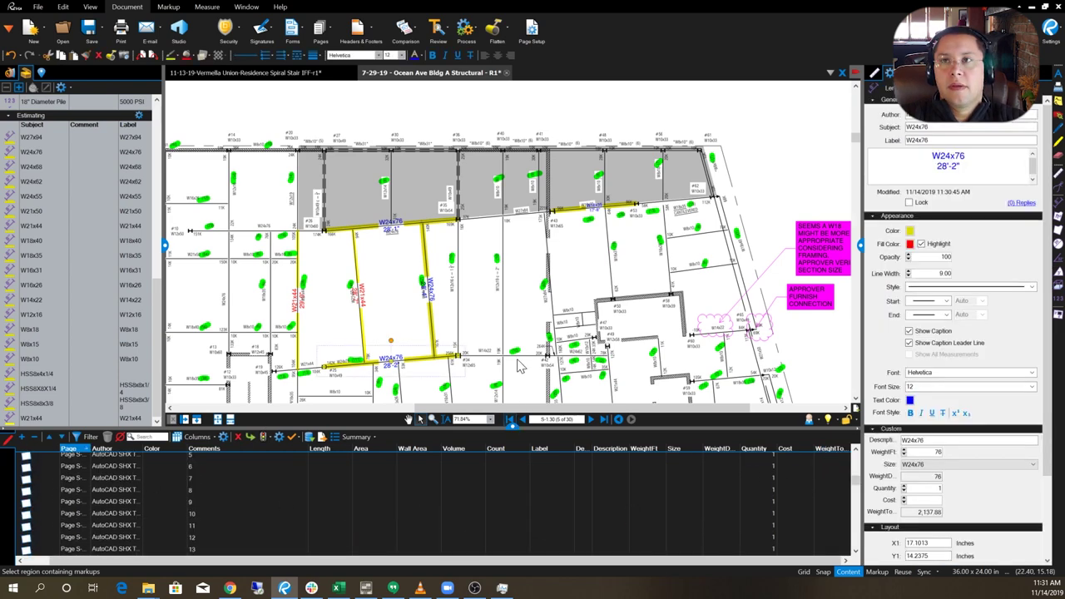
- Enlarge the Markups List and review the S-1.30 totals: 159.85 length, 9,580.84 weight. Leave no markup selected
drag(511, 427, 511, 295)
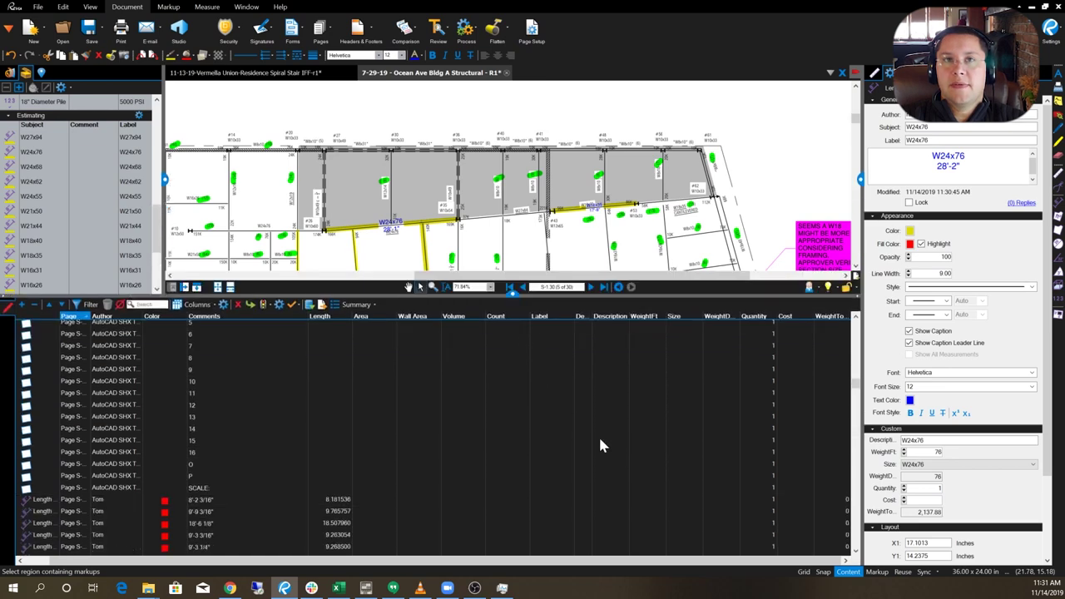
scroll(587, 436, down, 3)
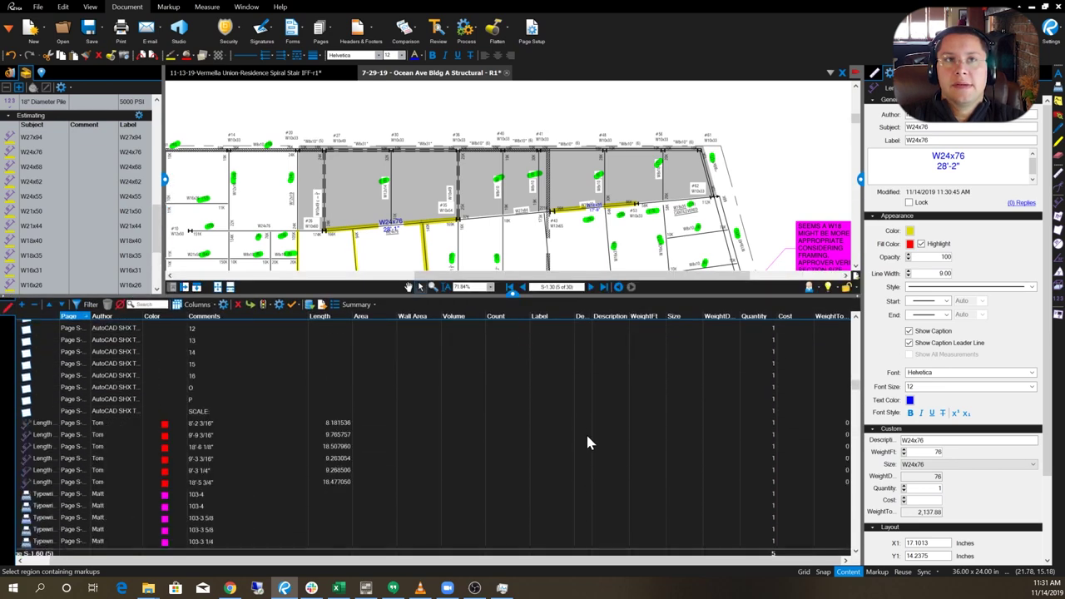
scroll(587, 442, down, 2)
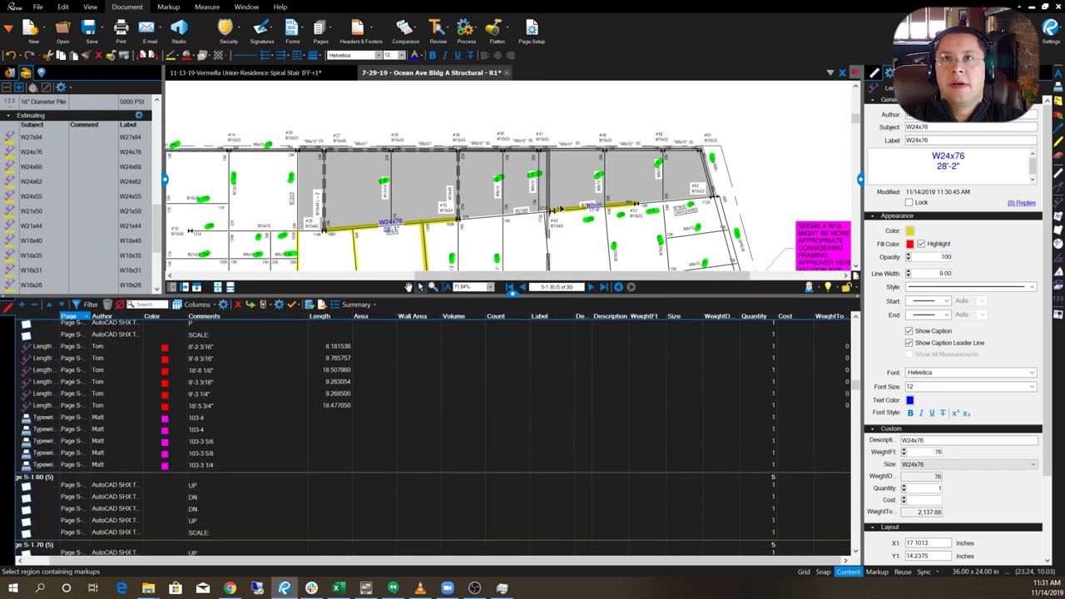
click(563, 209)
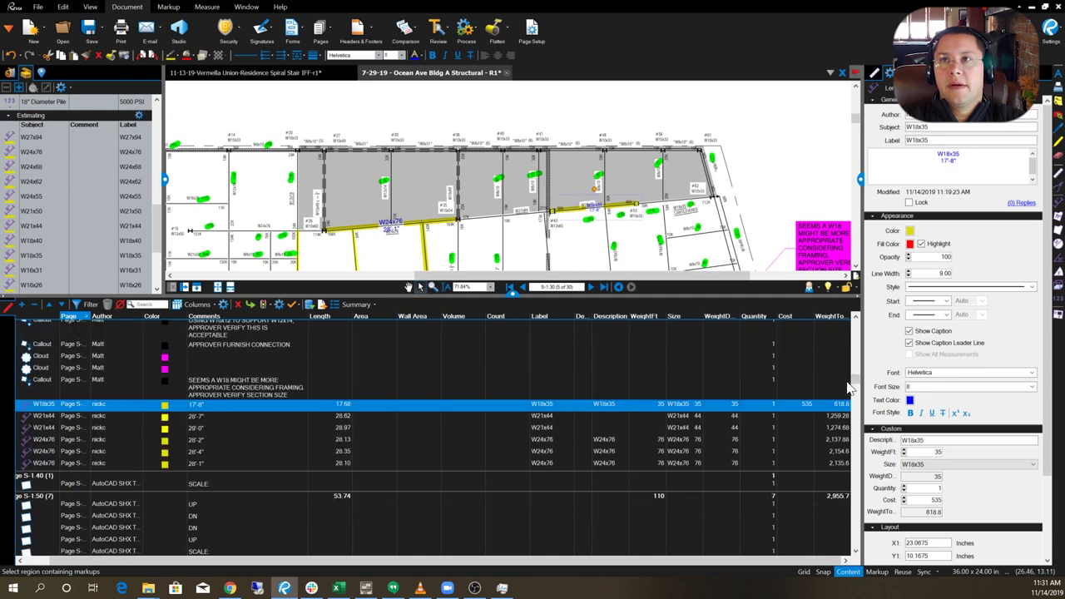
scroll(850, 389, up, 3)
scroll(836, 435, up, 3)
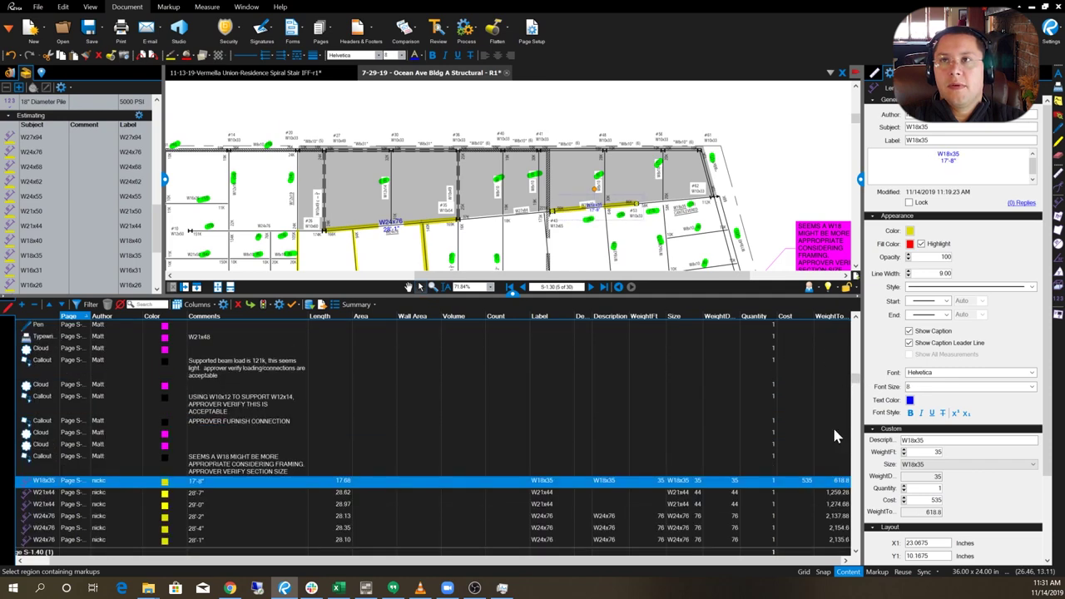
scroll(833, 425, up, 5)
scroll(838, 411, up, 8)
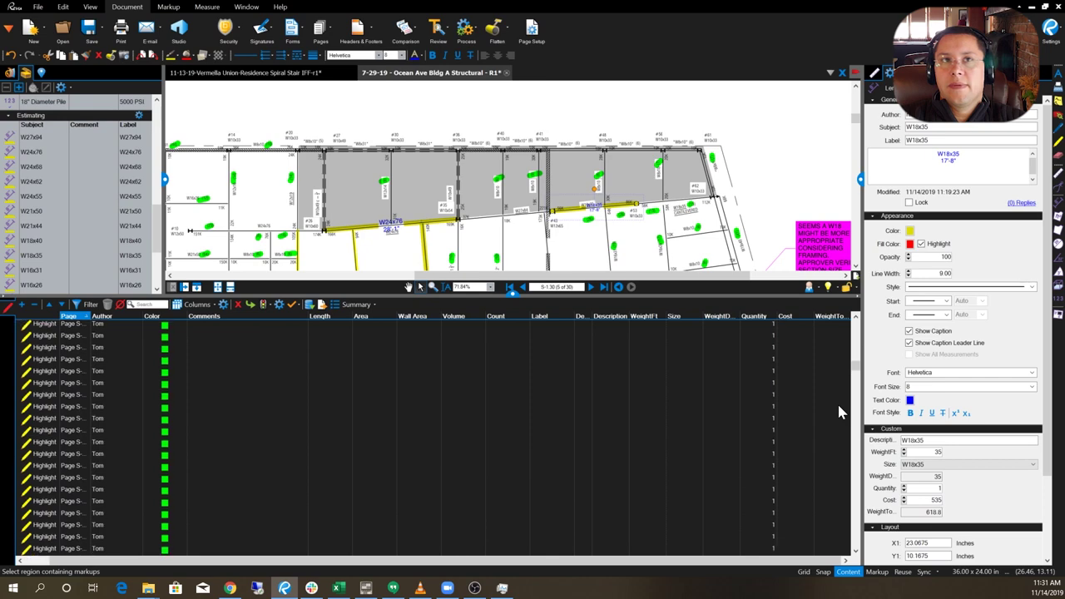
scroll(834, 395, up, 2)
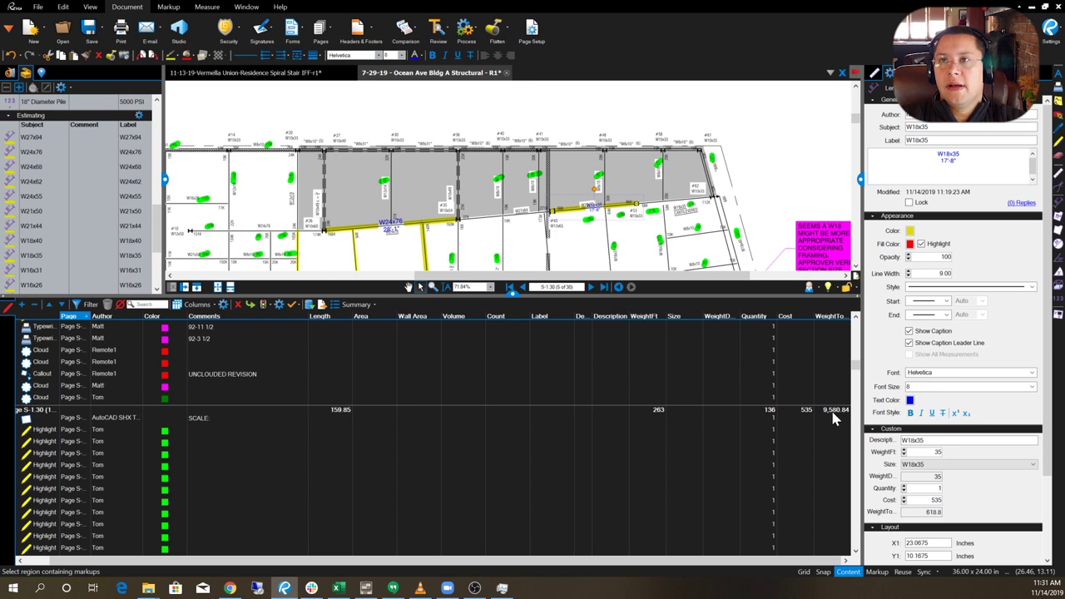
click(594, 251)
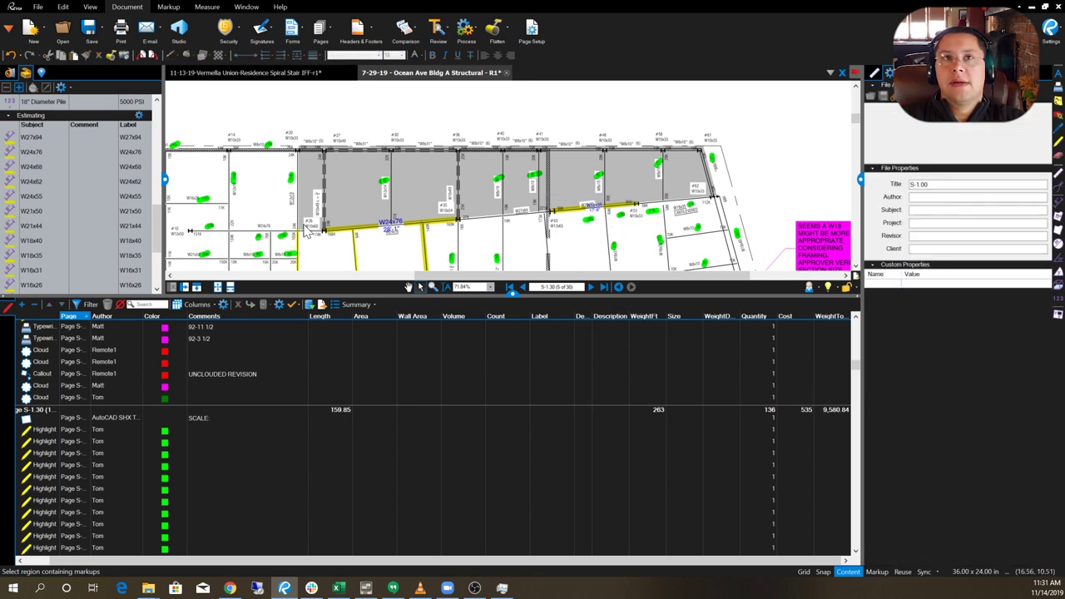
- Measure the W16x31 beams, including the 23'-8" and diagonal runs, bringing totals to 225.68 and 11,621.57
click(34, 270)
mouse_move(384, 183)
mouse_down()
mouse_move(504, 185)
mouse_move(493, 182)
mouse_up()
click(544, 222)
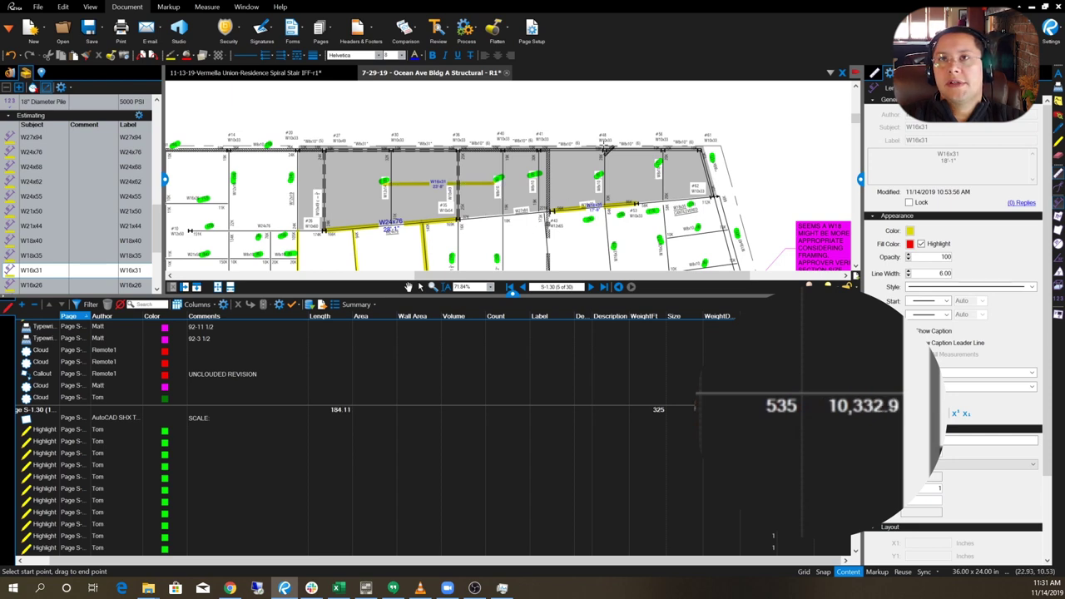
drag(601, 151, 570, 196)
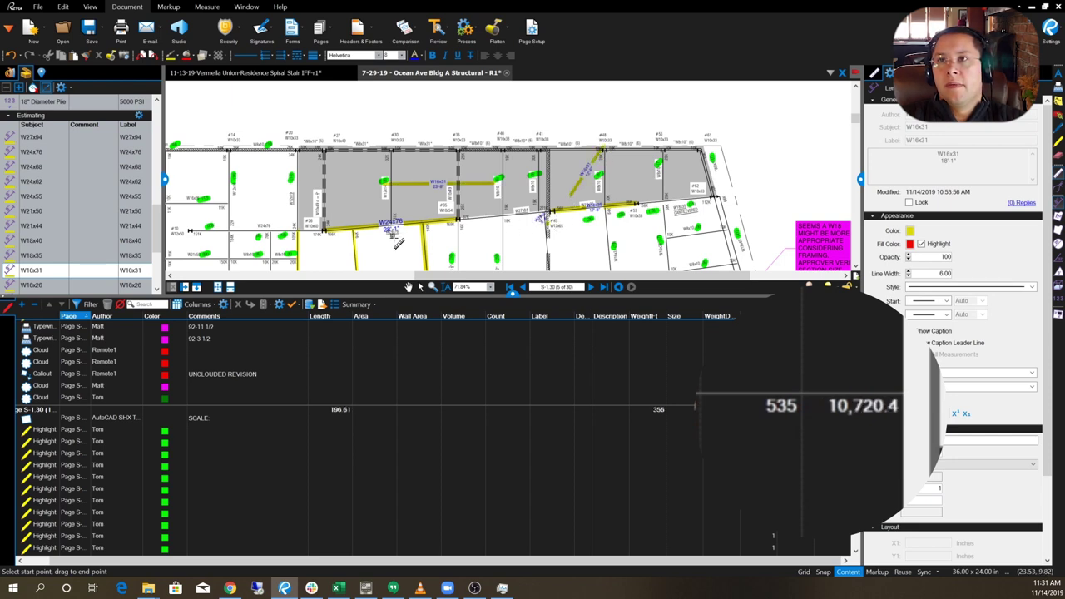
click(461, 106)
drag(594, 105, 542, 103)
drag(649, 119, 670, 116)
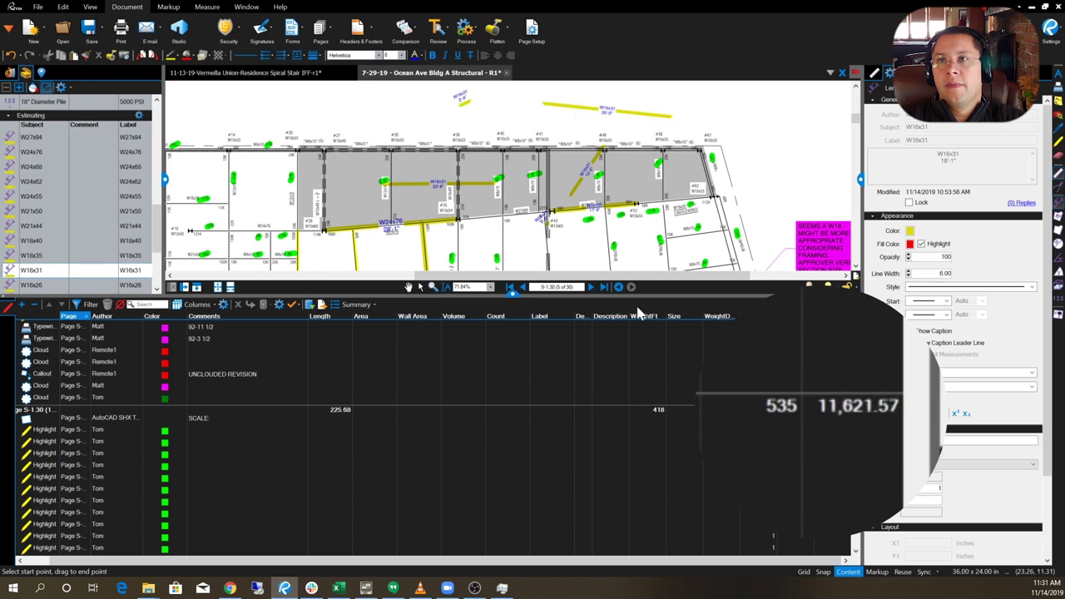
key(Escape)
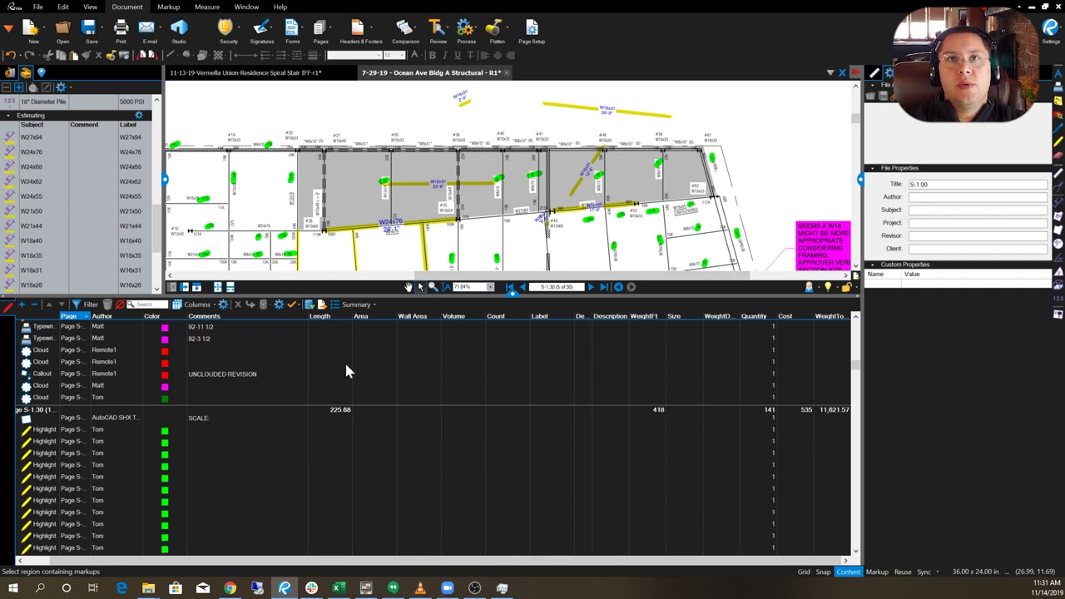
- Export a CSV summary of all pages' markups and save it so it opens in Excel
click(354, 306)
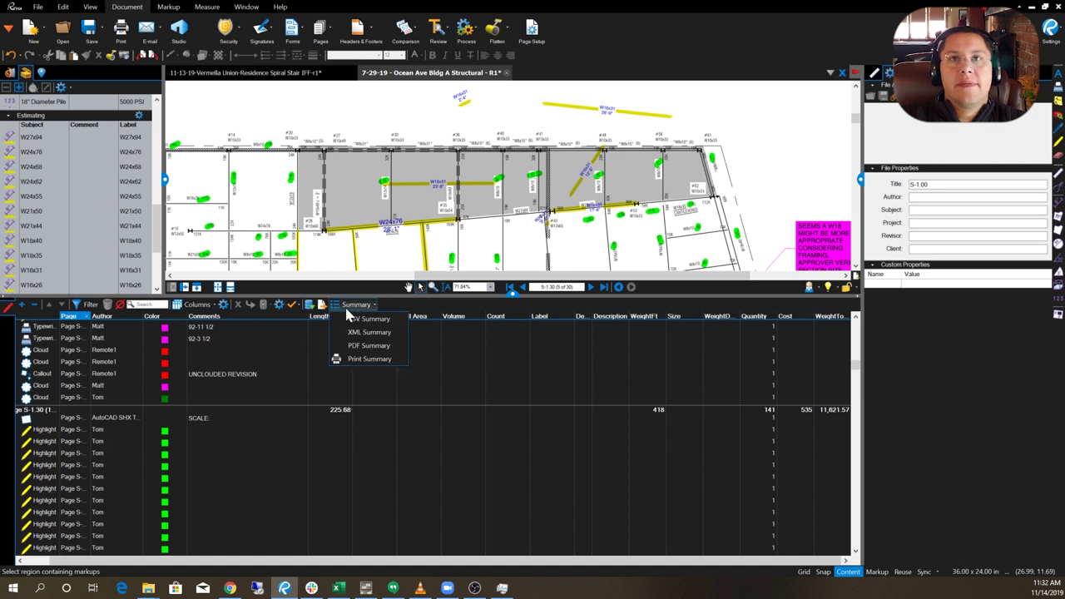
click(358, 327)
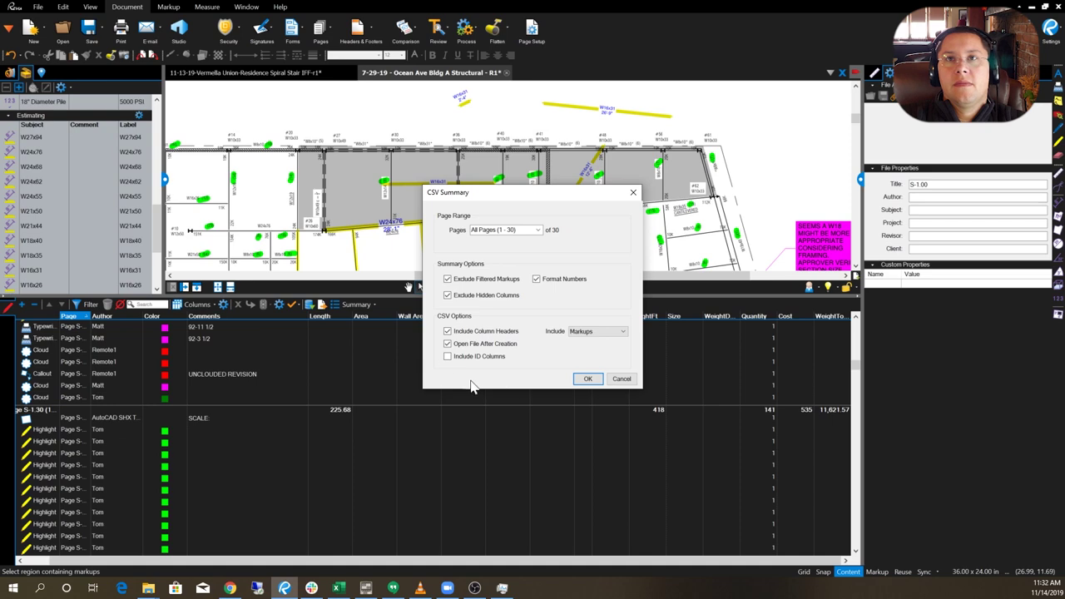
click(598, 333)
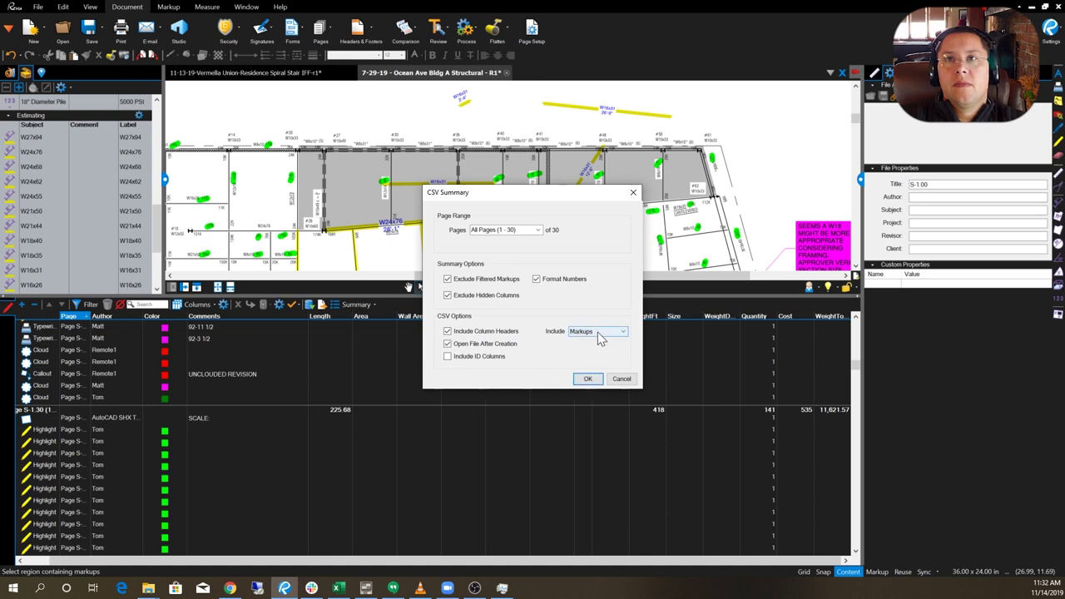
click(588, 380)
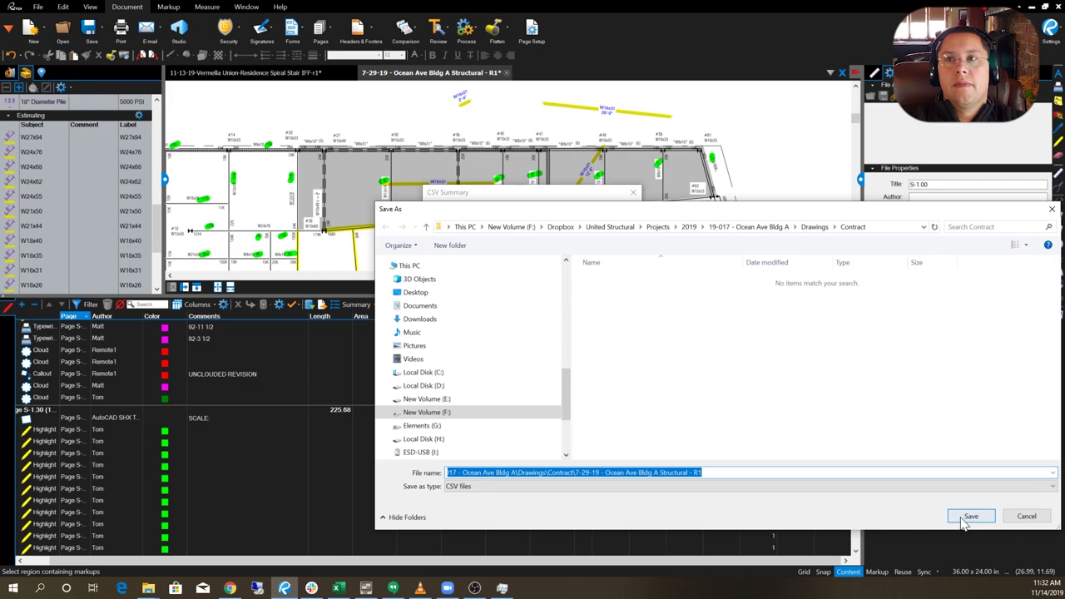
click(967, 517)
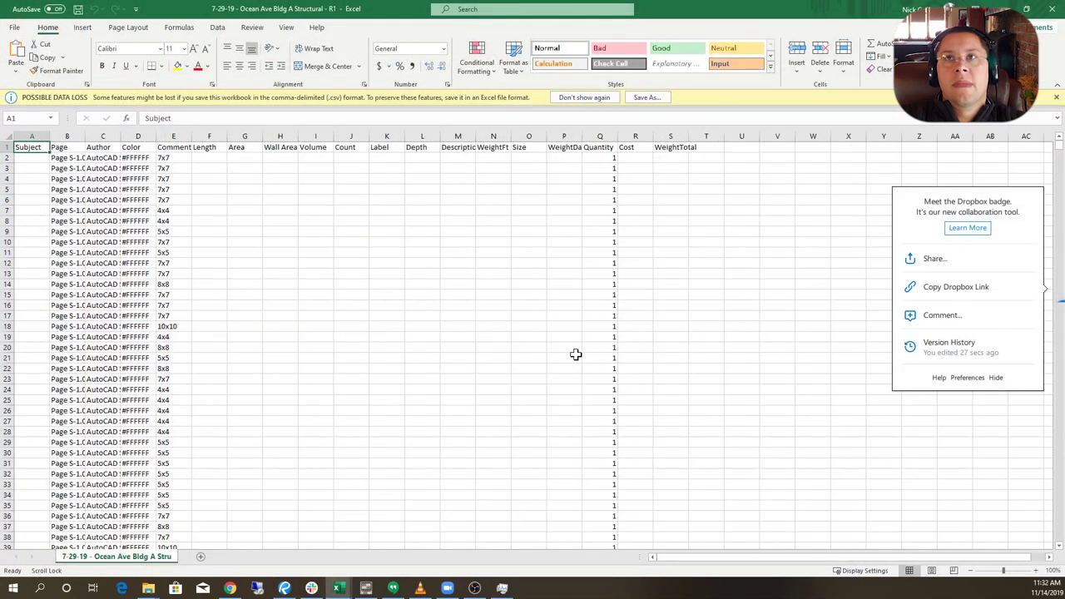
- Select column S (WeightTotal), whose 20 values add up to 14,577.27
click(481, 372)
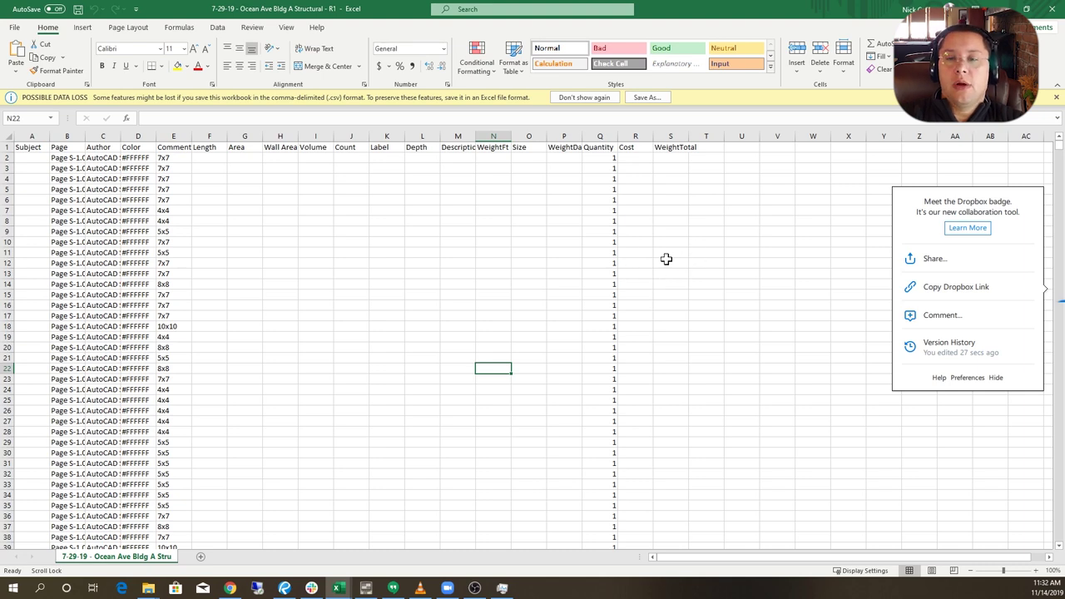
click(675, 136)
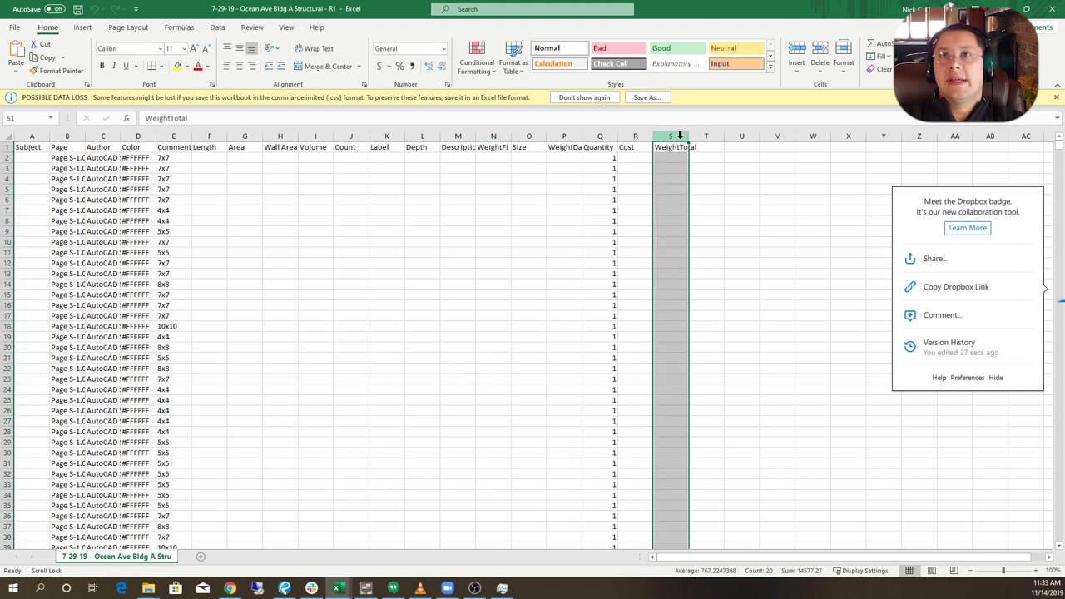
right_click(680, 136)
key(Escape)
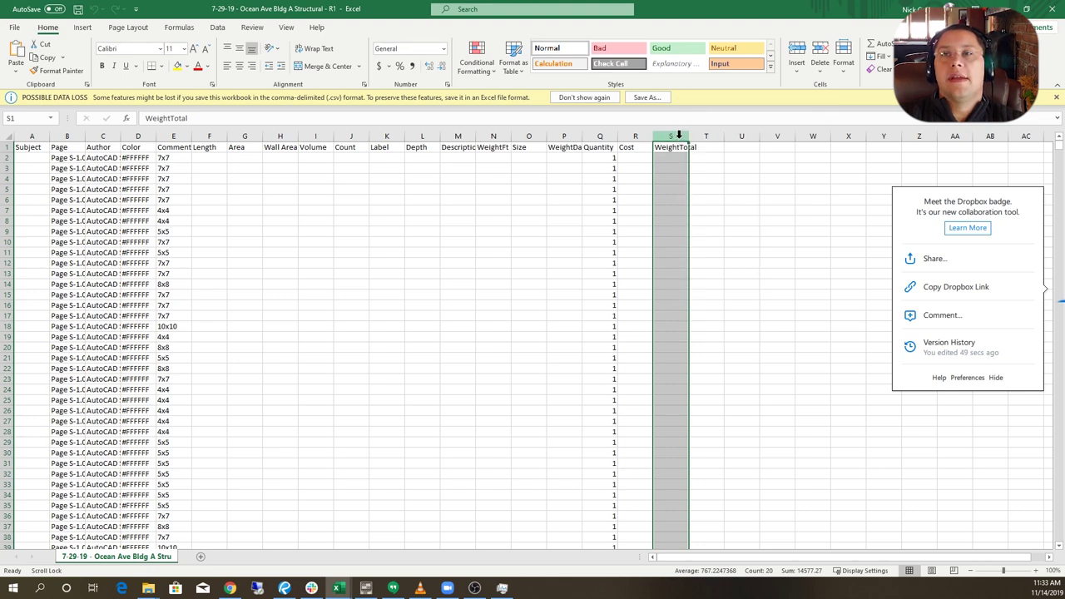
- Sort the whole data range by WeightFt, largest to smallest
click(218, 27)
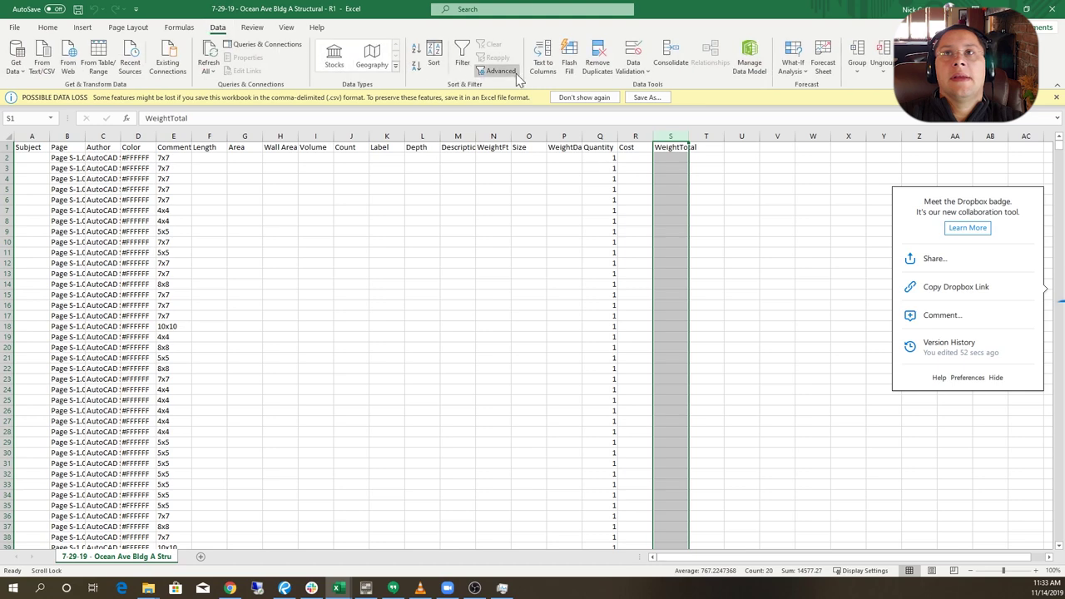
click(433, 57)
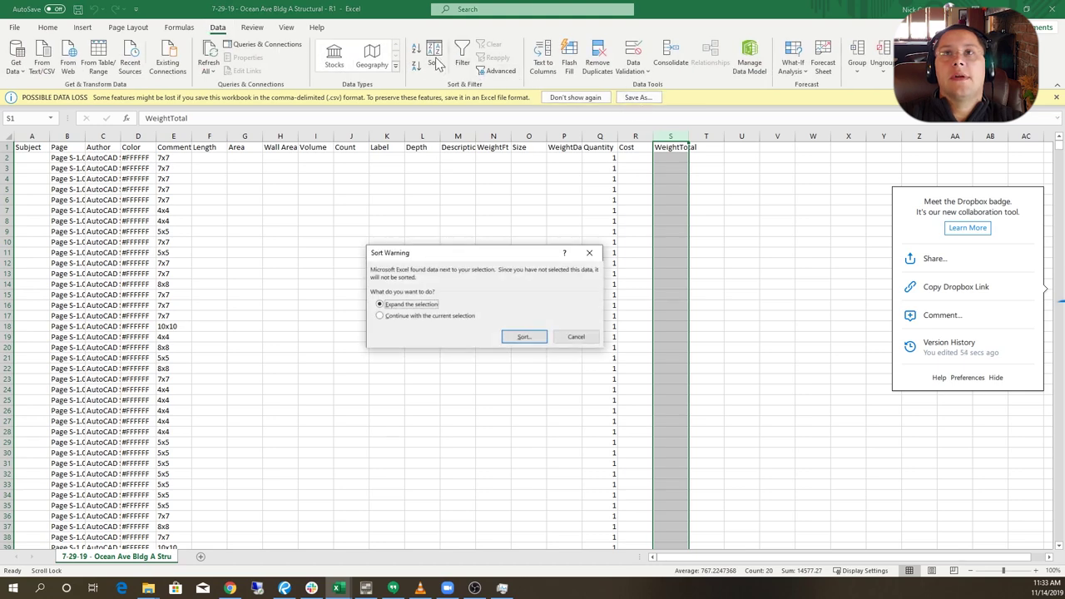
click(524, 336)
click(405, 285)
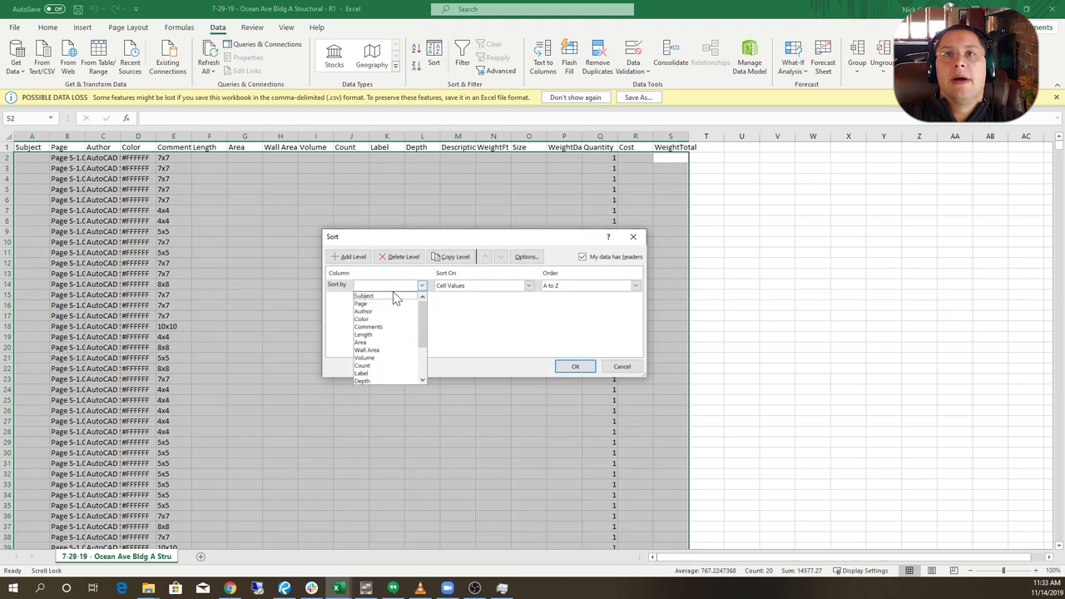
scroll(389, 351, down, 2)
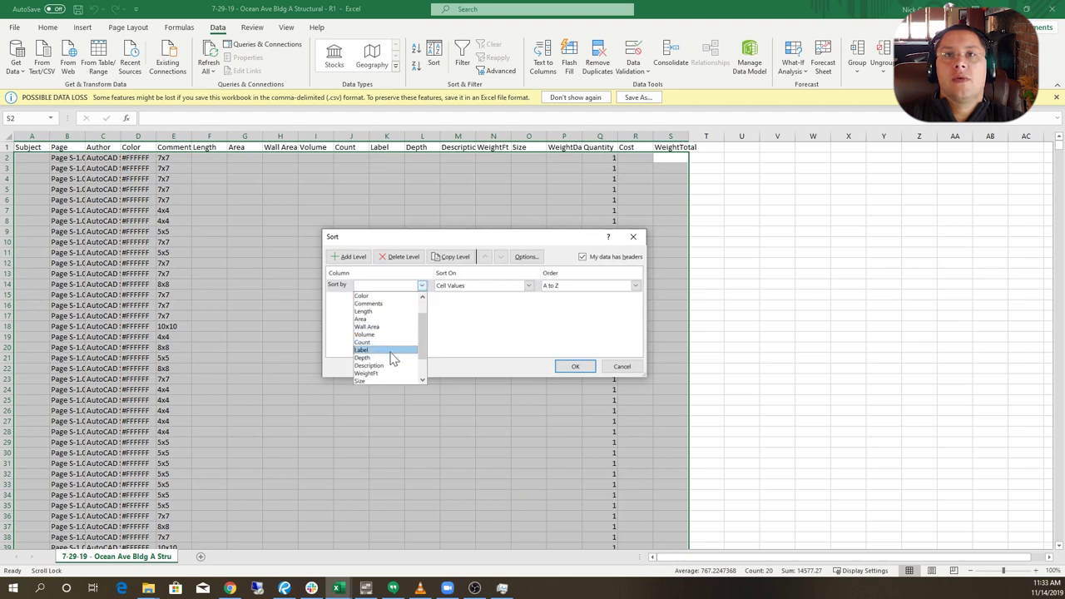
click(389, 351)
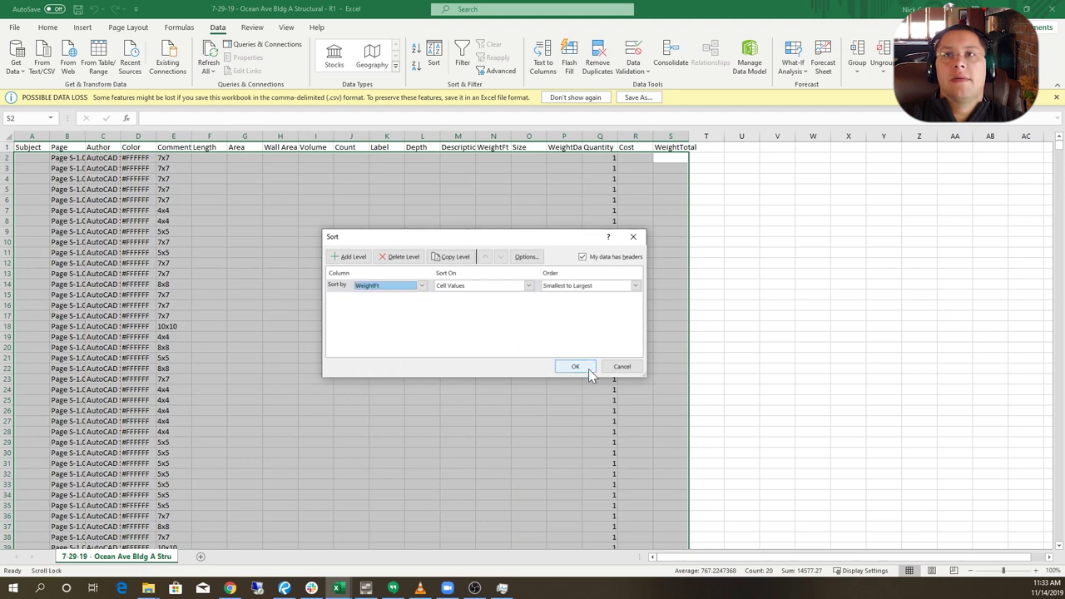
click(572, 285)
click(574, 299)
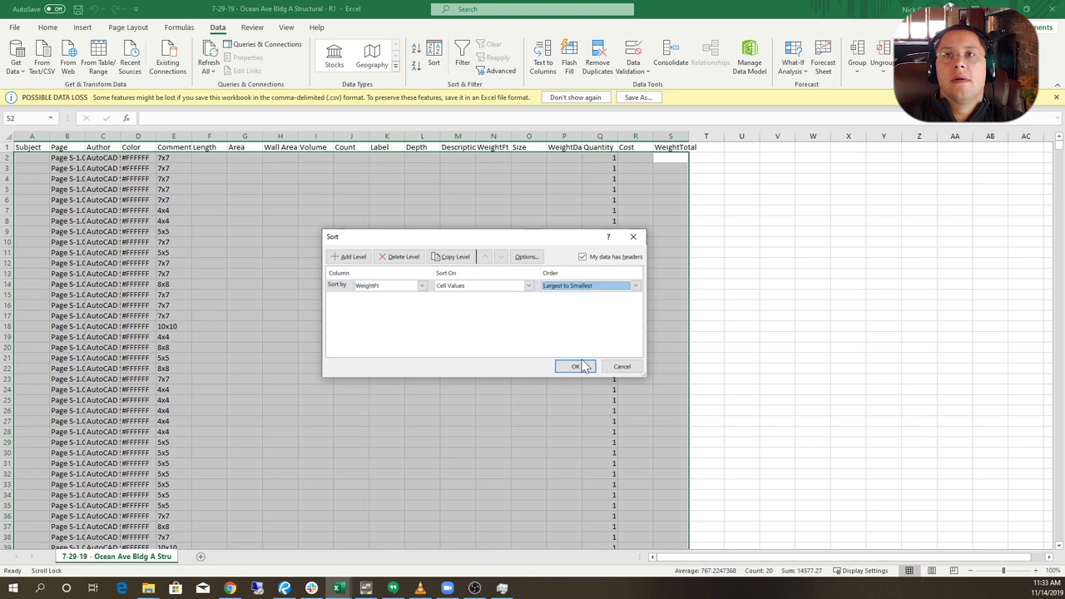
click(575, 366)
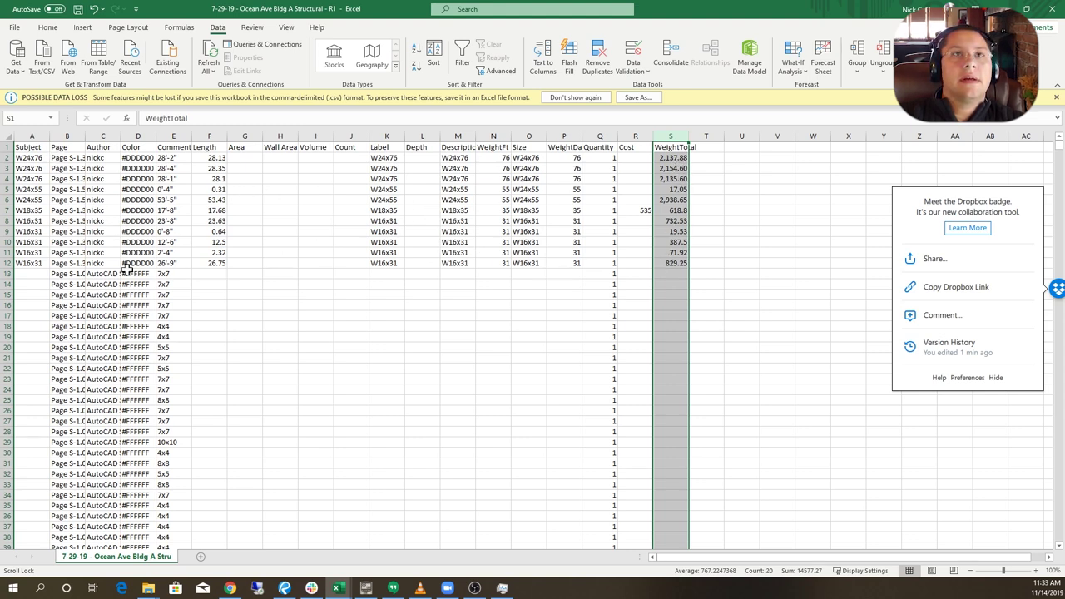
- Widen column B to show full names like Page S-1.30, then return to Bluebeam Revu
drag(84, 142, 173, 142)
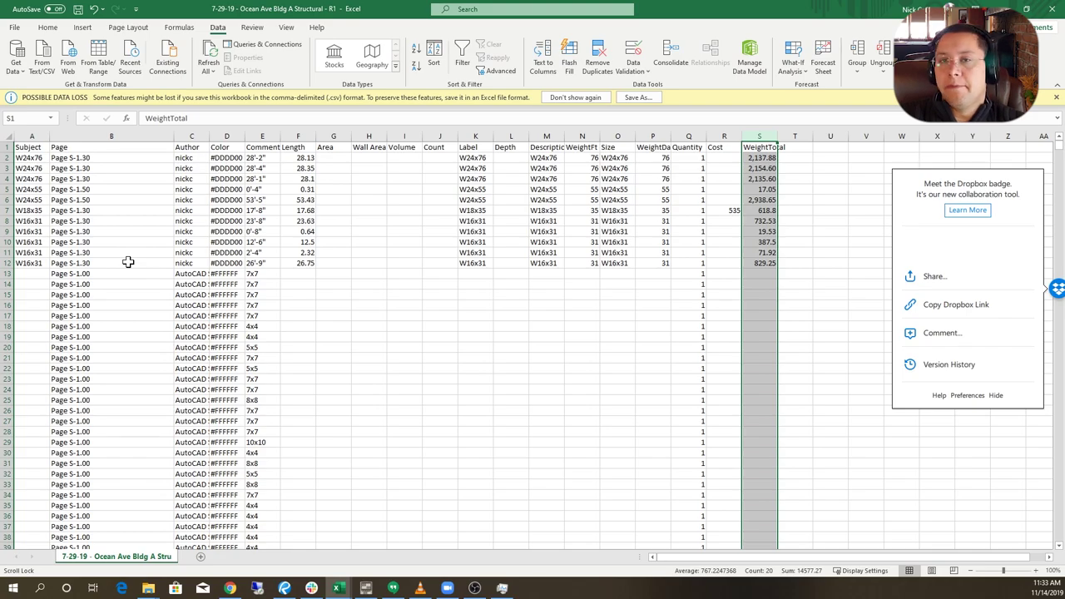
key(alt+Tab)
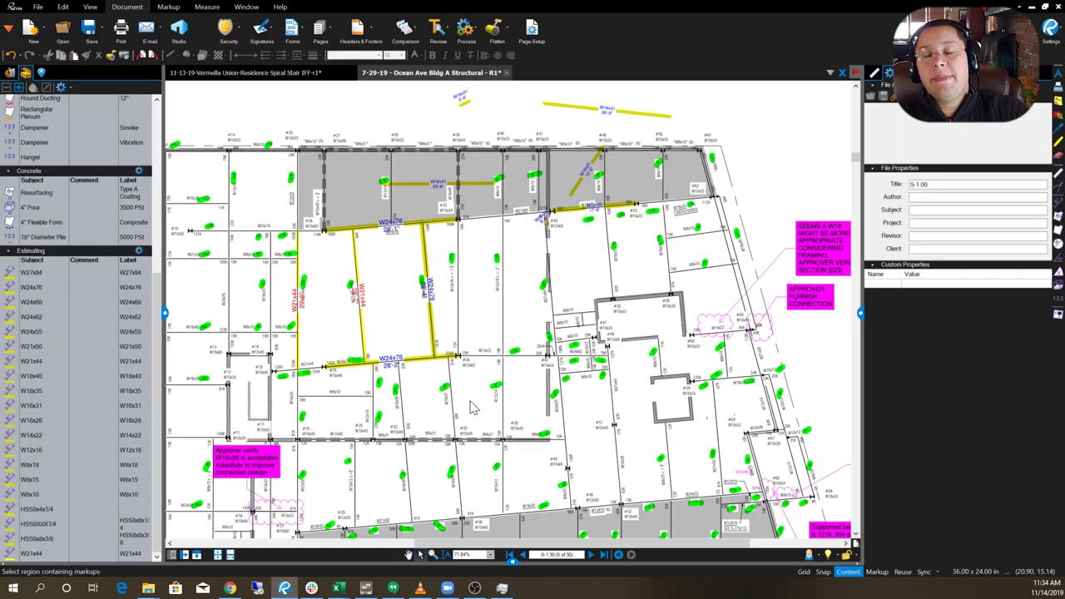